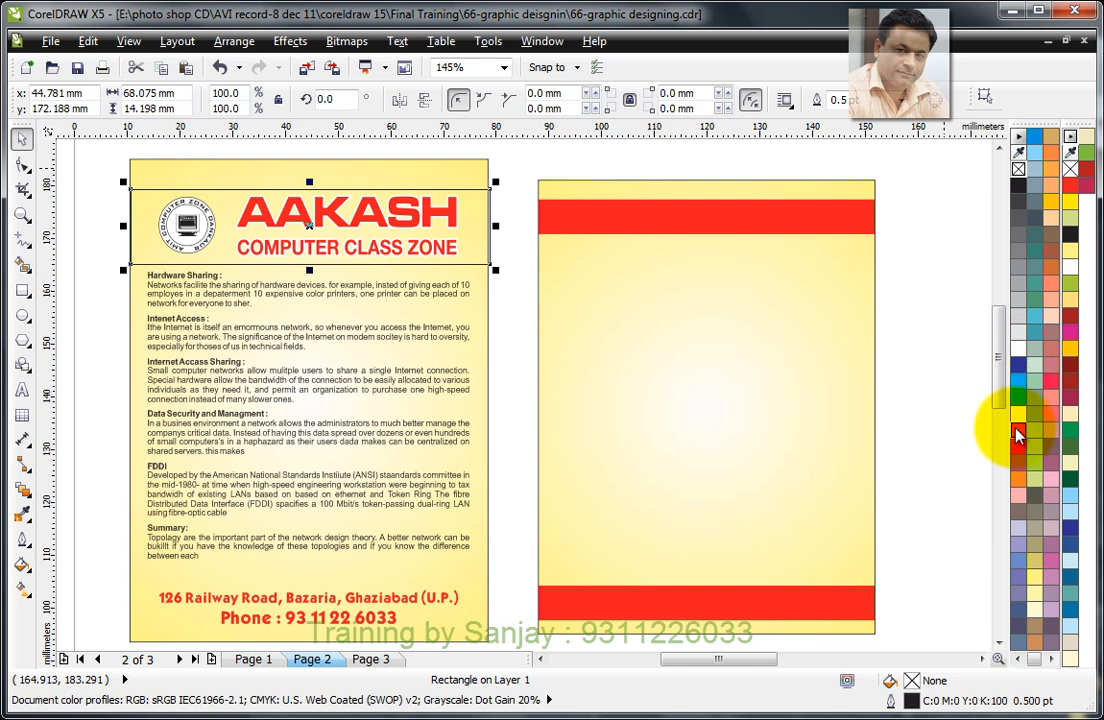
Fill the header rectangle with red, remove its outline, and PowerClip it into the flyer's yellow background.
click(1017, 432)
right_click(1018, 168)
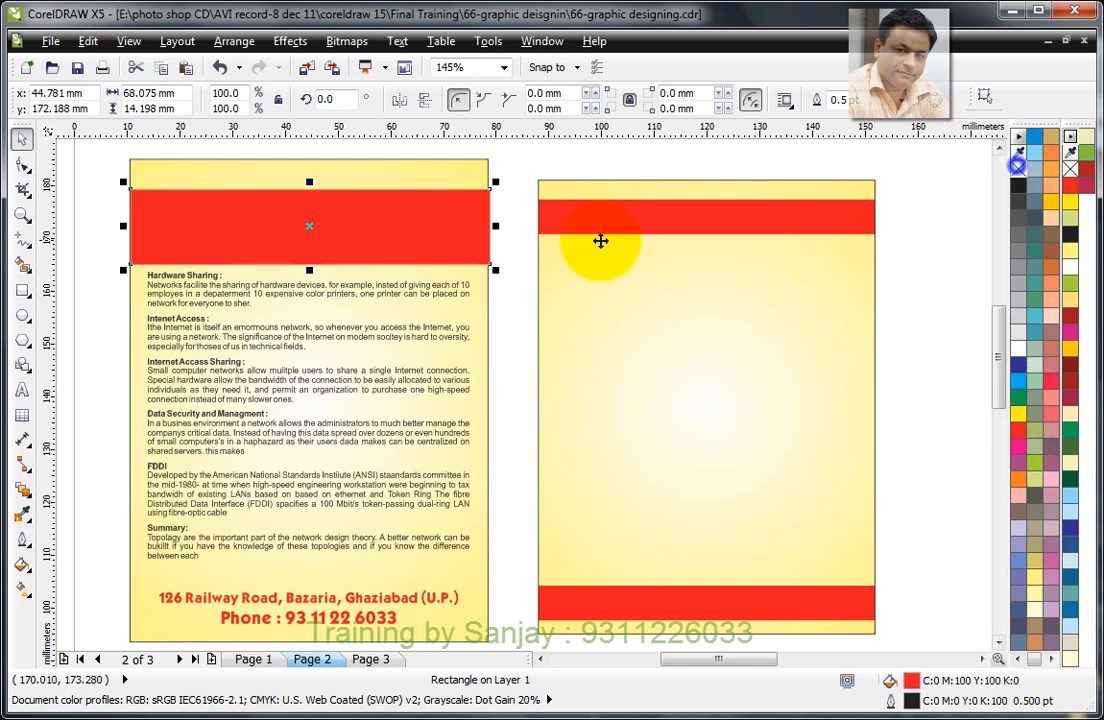
click(293, 42)
mouse_move(313, 311)
click(468, 315)
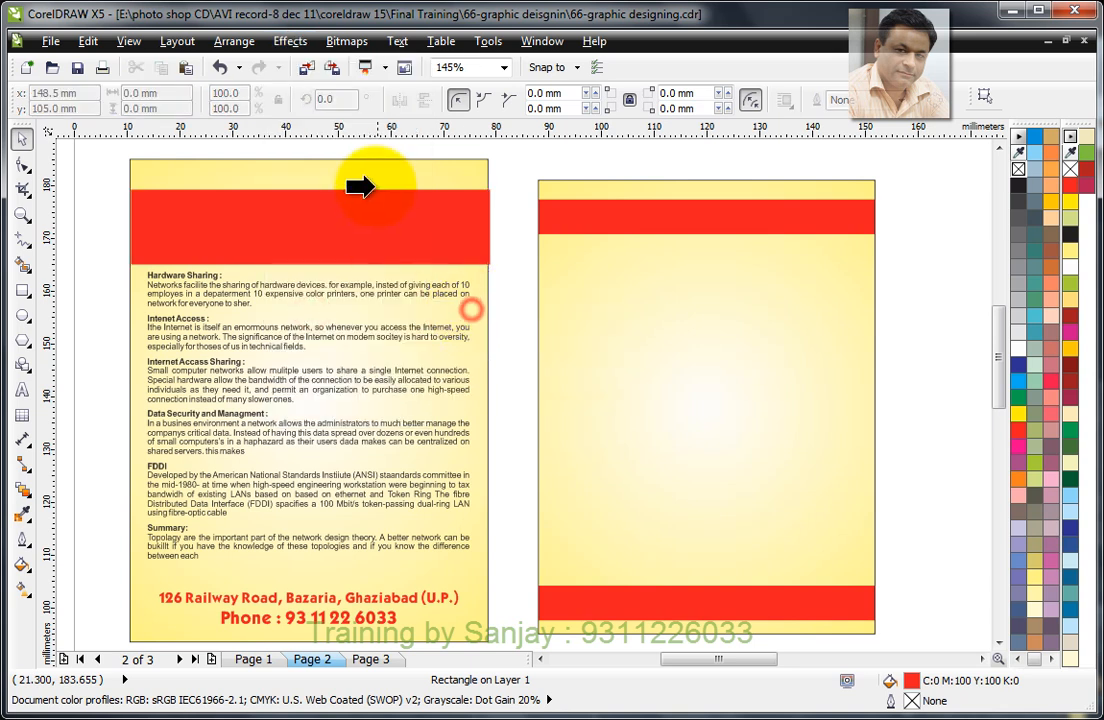
click(365, 184)
Fill the AAKASH and COMPUTER CLASS ZONE headings with white and remove their outlines.
click(330, 205)
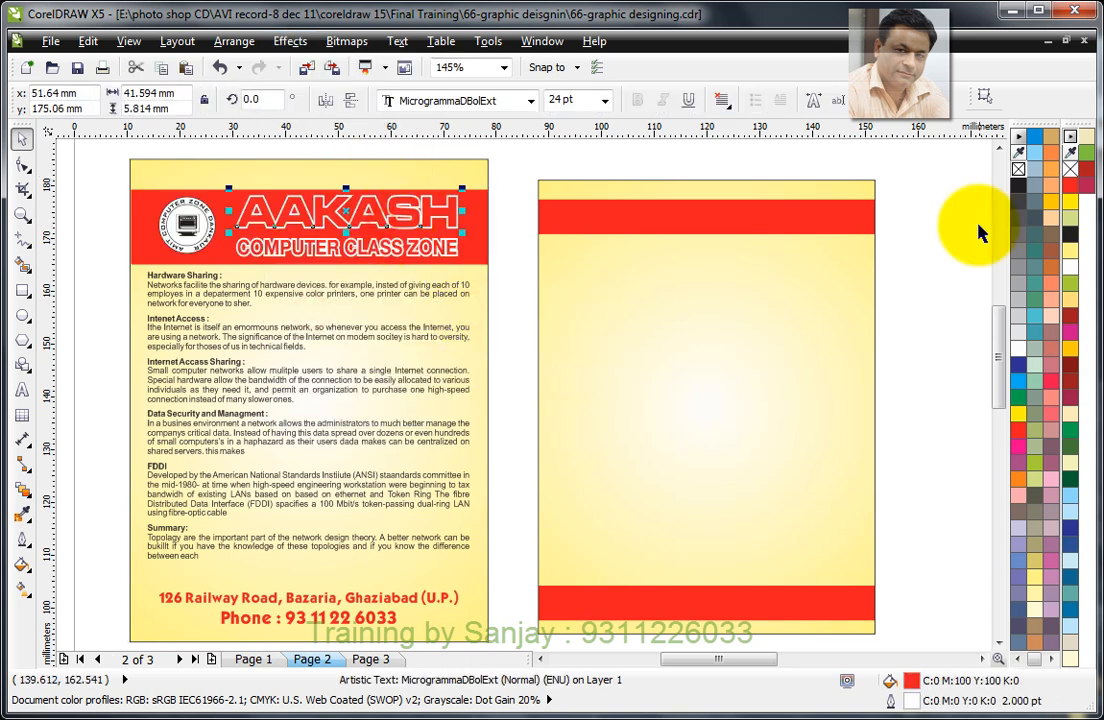
click(1017, 351)
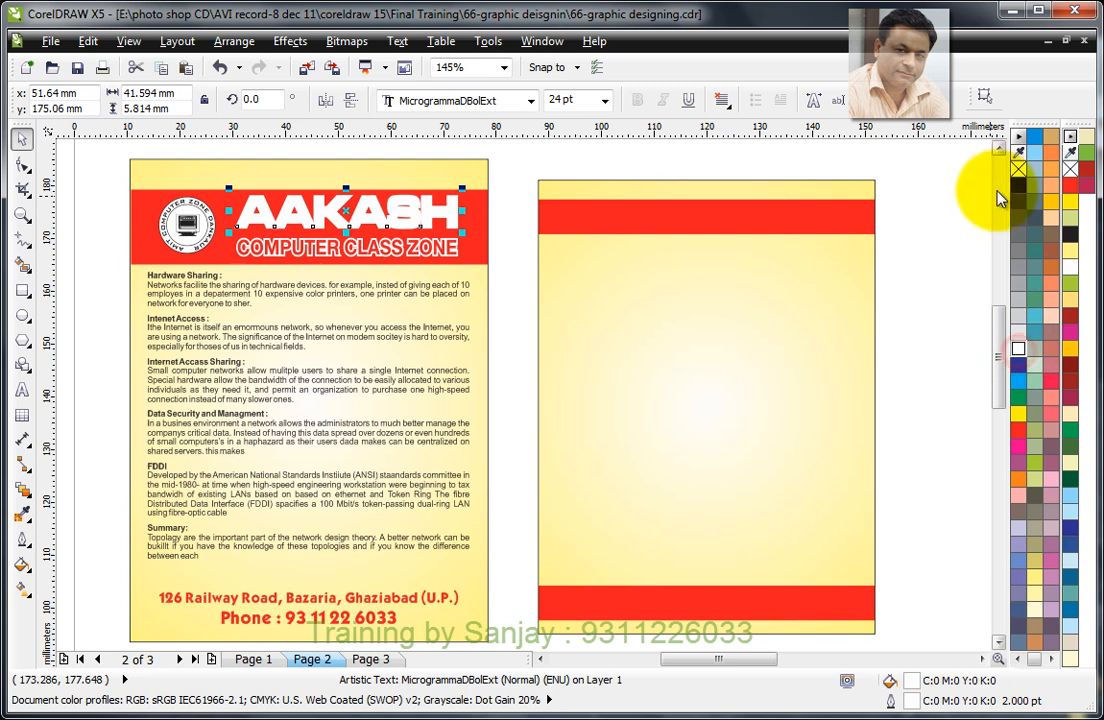
click(403, 258)
click(1020, 360)
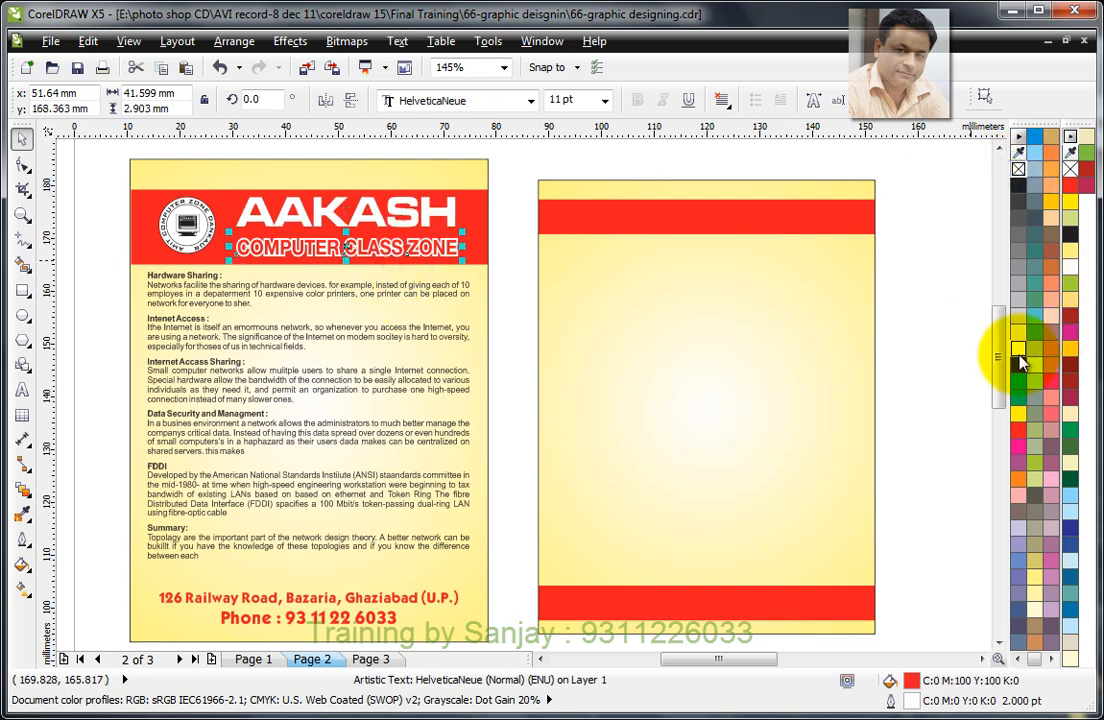
click(1014, 349)
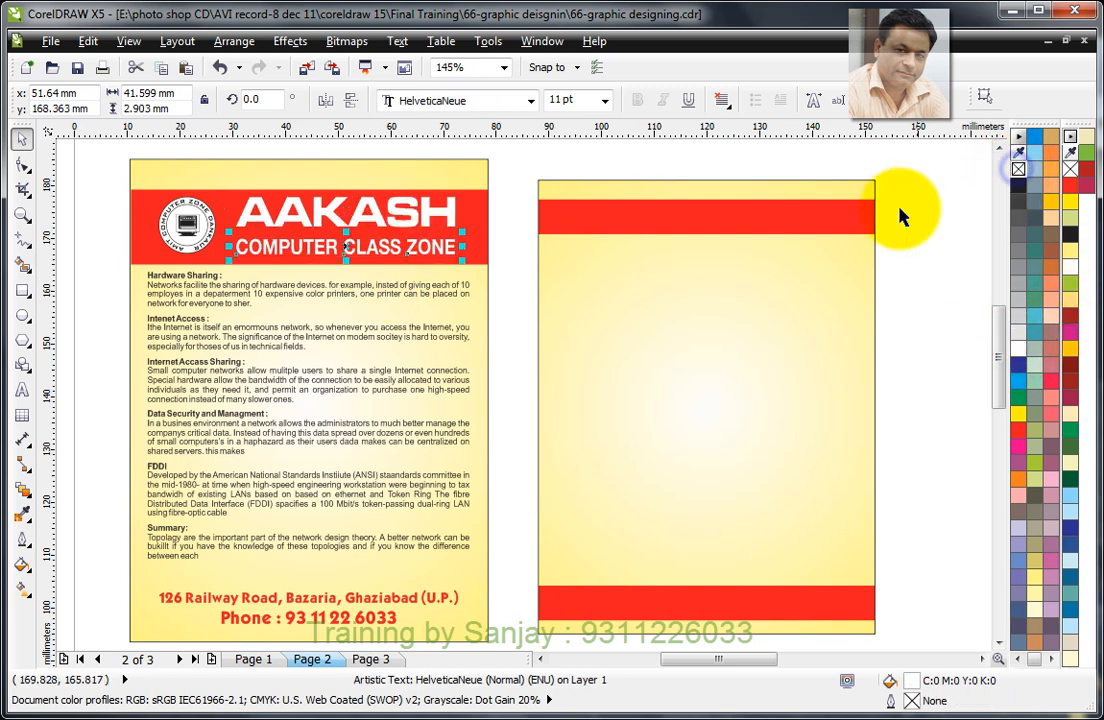
click(583, 160)
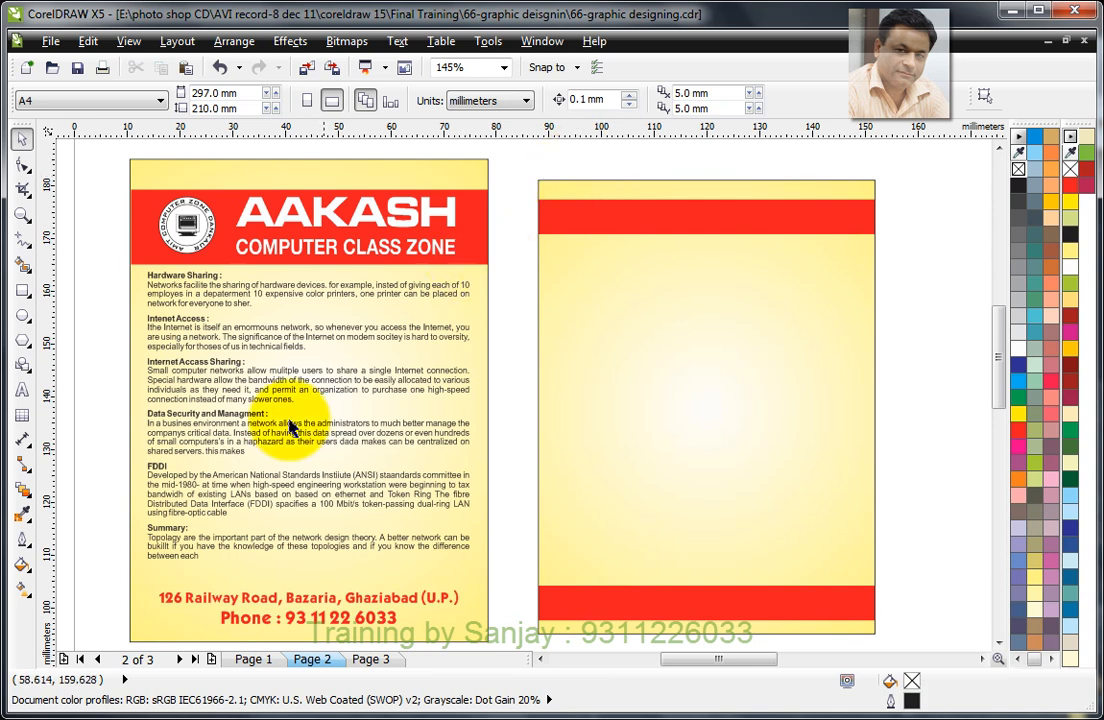
Draw a red rectangle without outline, about 71 by 8 mm, over the address and phone lines.
click(368, 600)
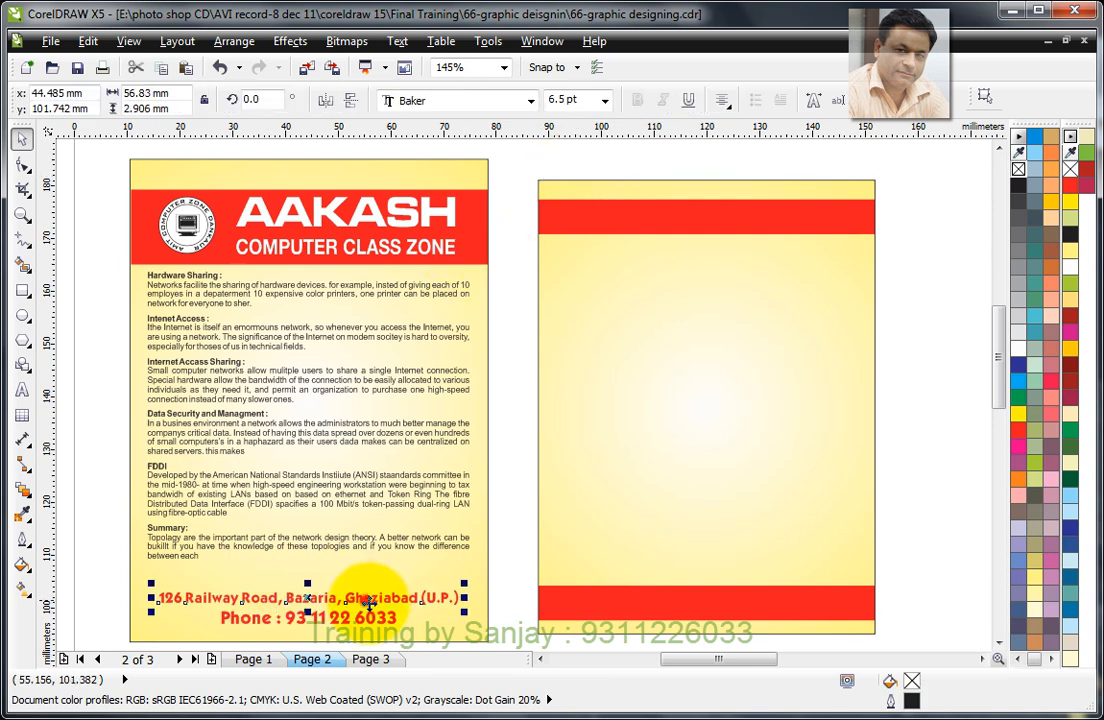
click(22, 290)
mouse_move(124, 588)
mouse_down()
mouse_move(463, 636)
mouse_move(497, 629)
mouse_up()
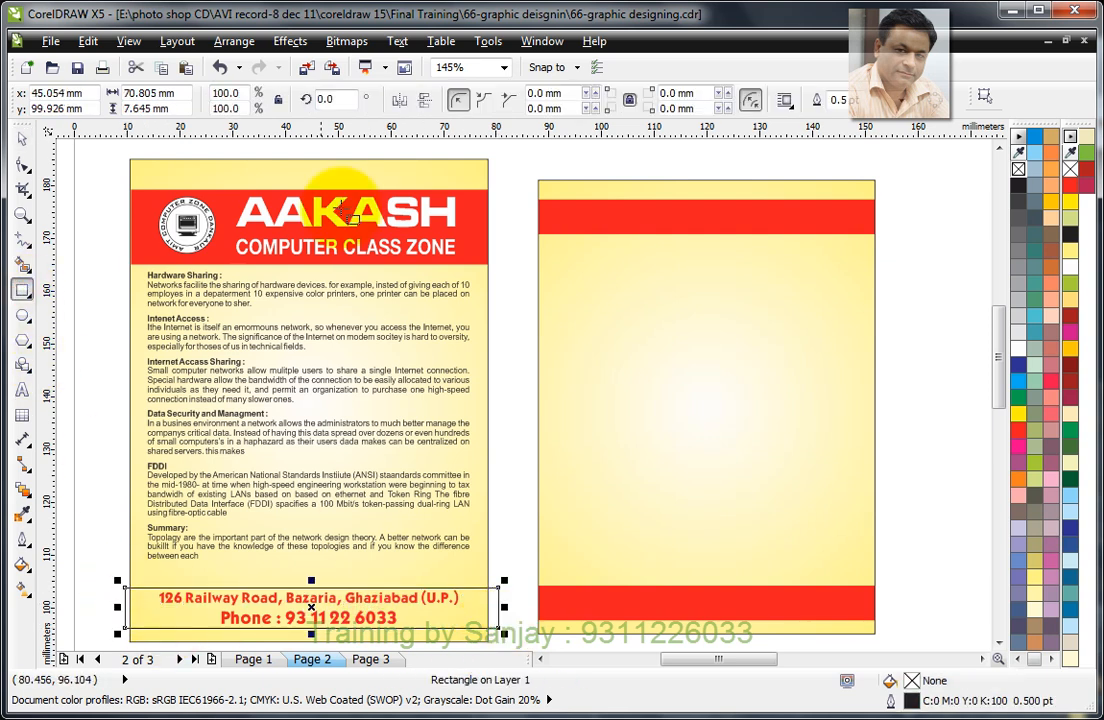
click(1016, 441)
right_click(1018, 168)
PowerClip the red footer rectangle into the flyer's yellow background.
click(309, 42)
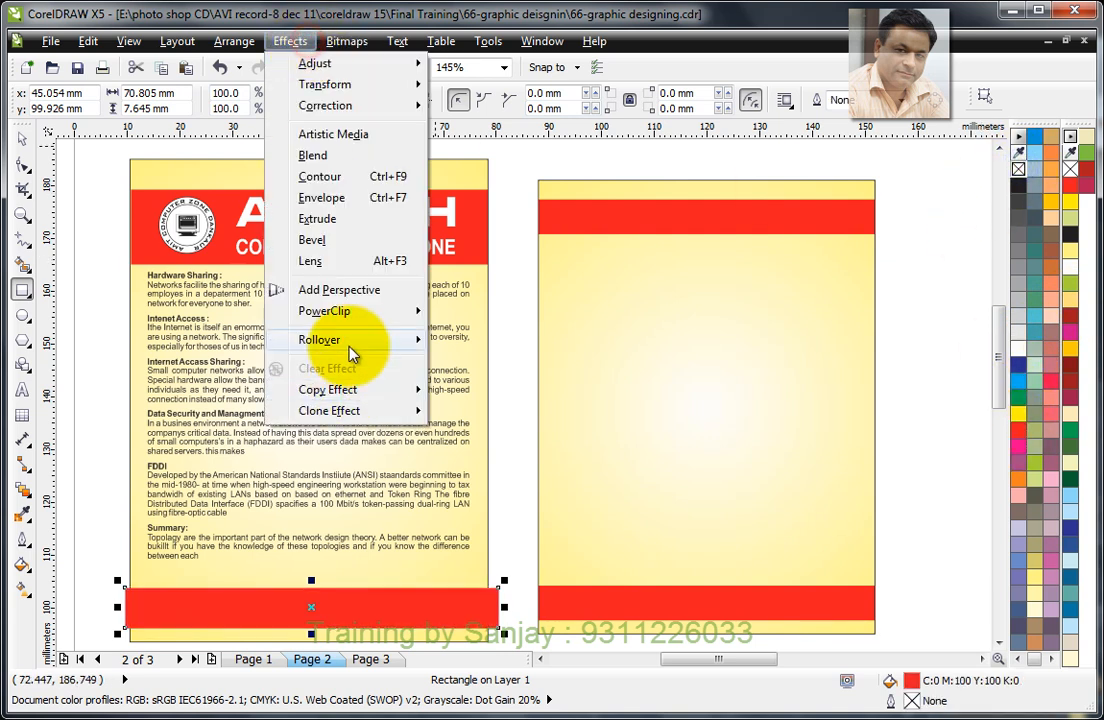
mouse_move(340, 312)
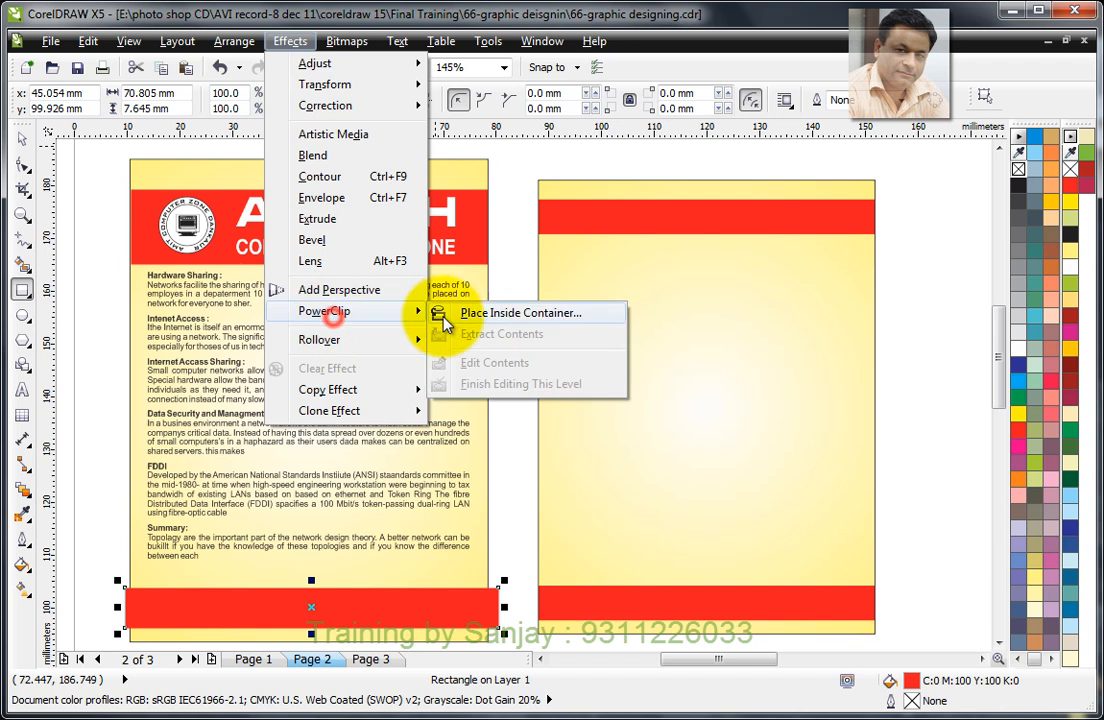
click(505, 313)
click(425, 177)
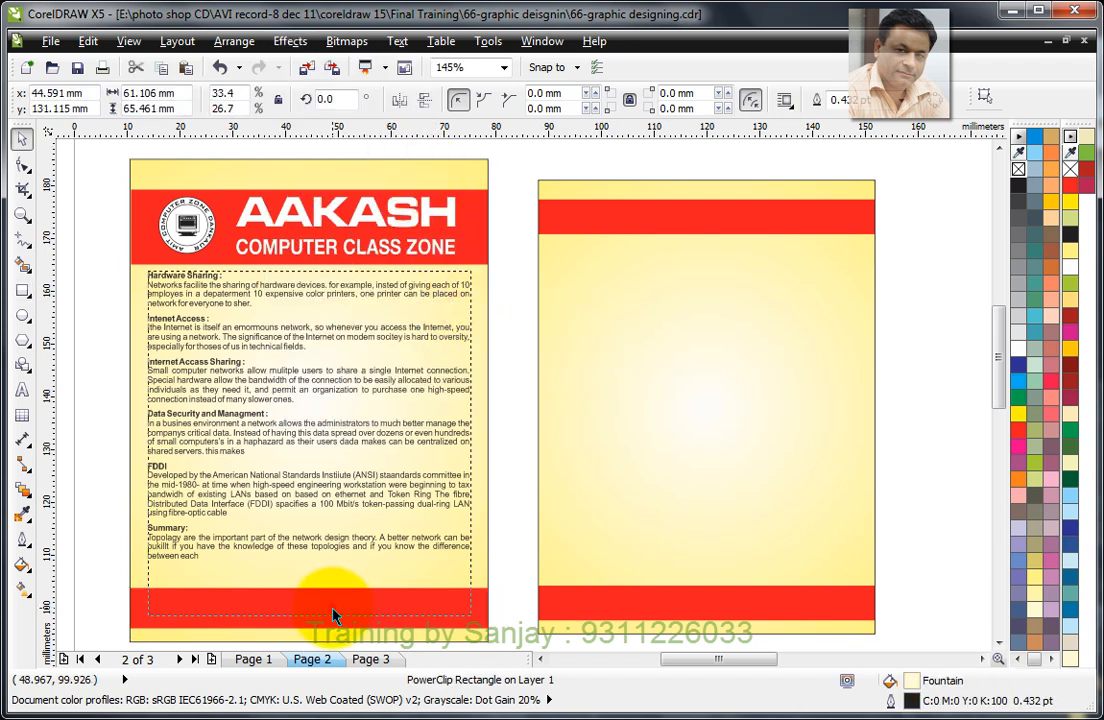
Fill the address and phone lines on the footer band with white.
drag(100, 583, 490, 638)
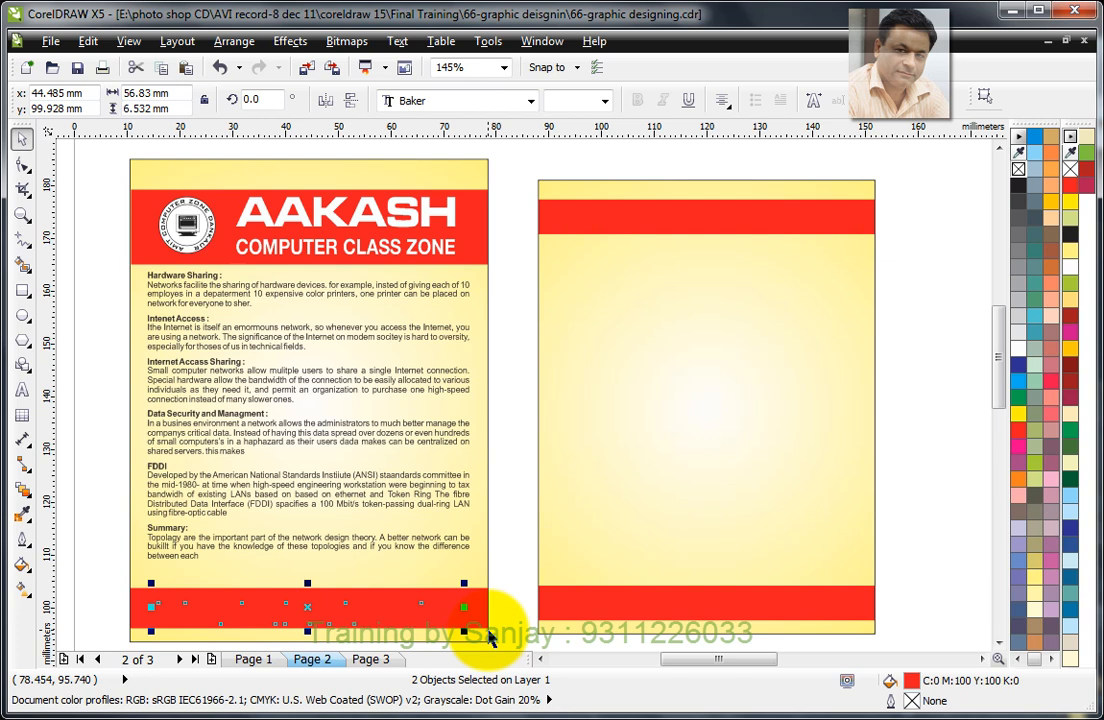
click(1021, 356)
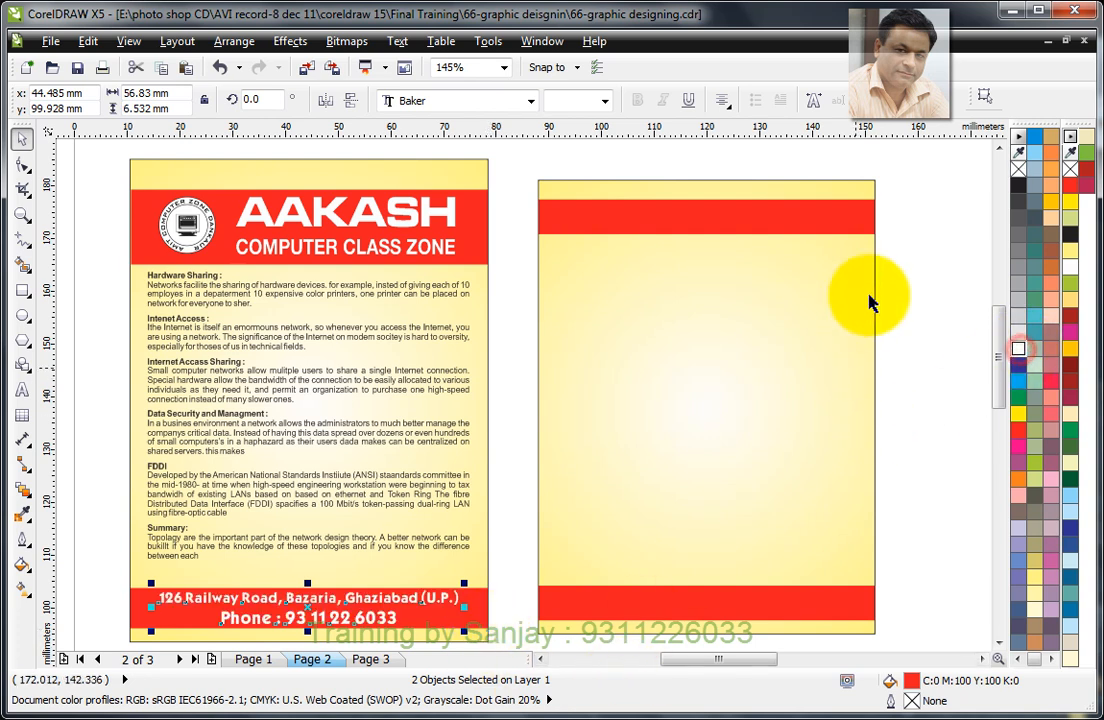
click(913, 293)
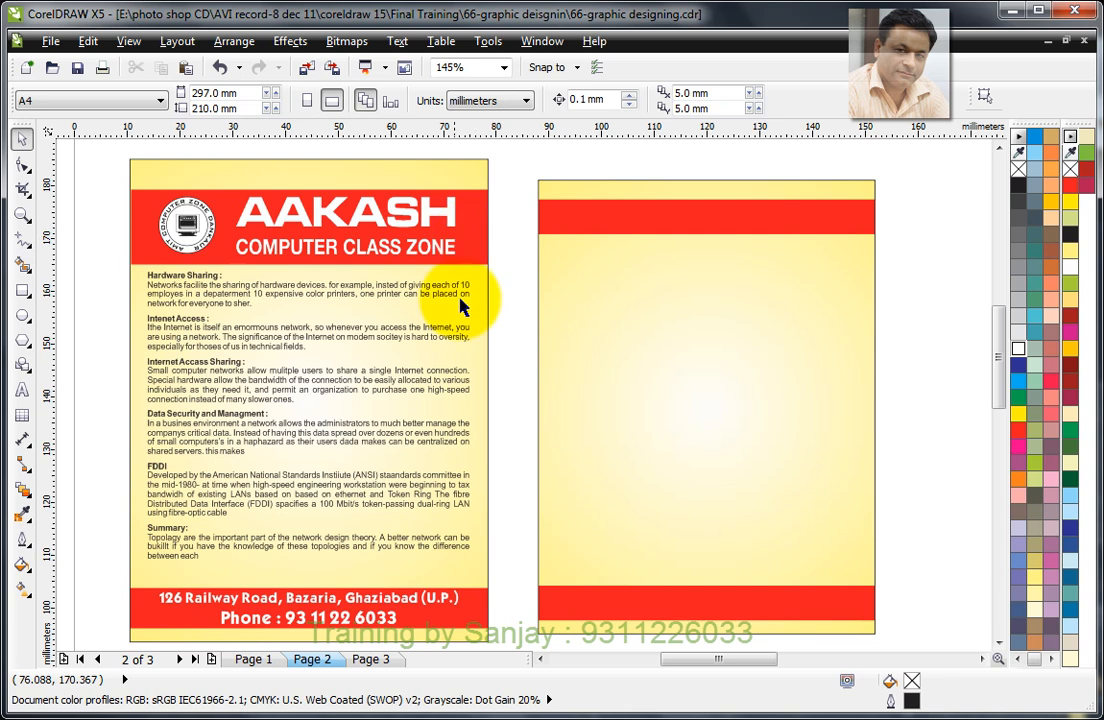
Delete the white cover object hiding the sample layouts below the flyer.
scroll(472, 298, down, 3)
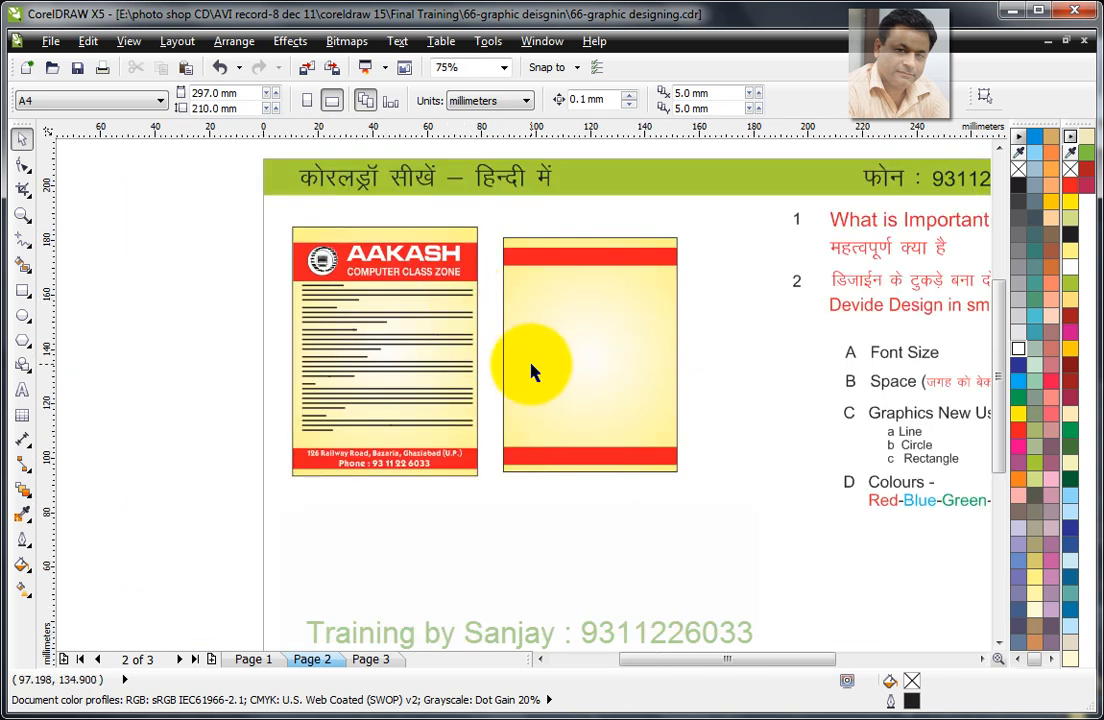
key(z)
drag(237, 205, 852, 632)
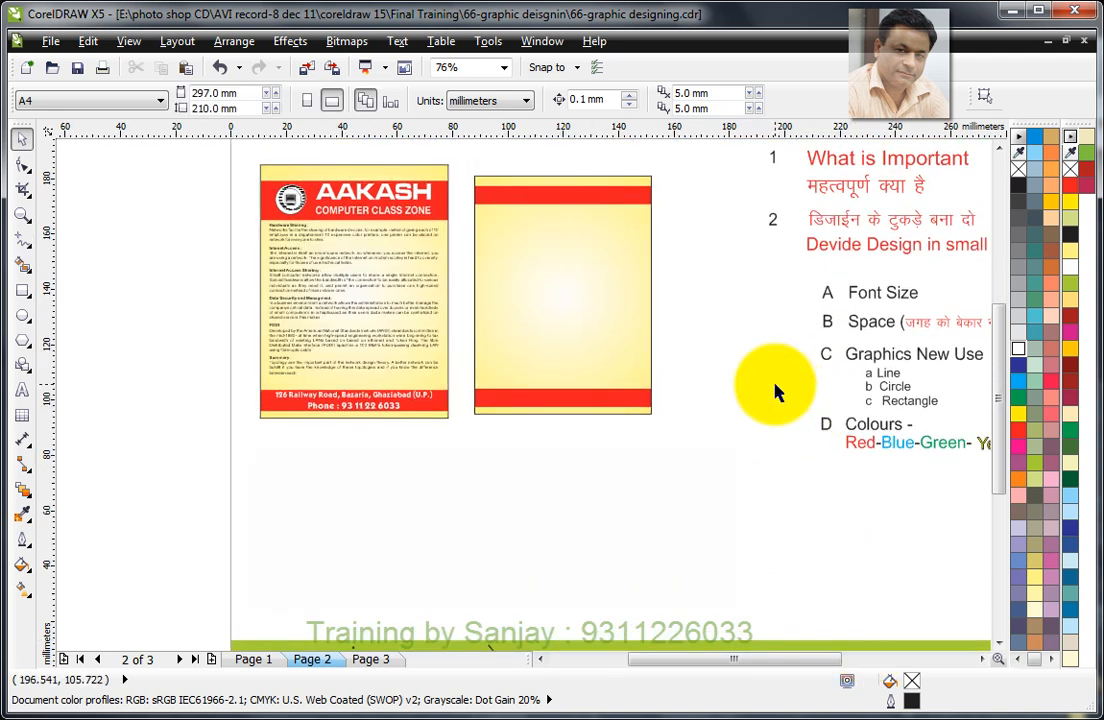
click(502, 545)
key(Delete)
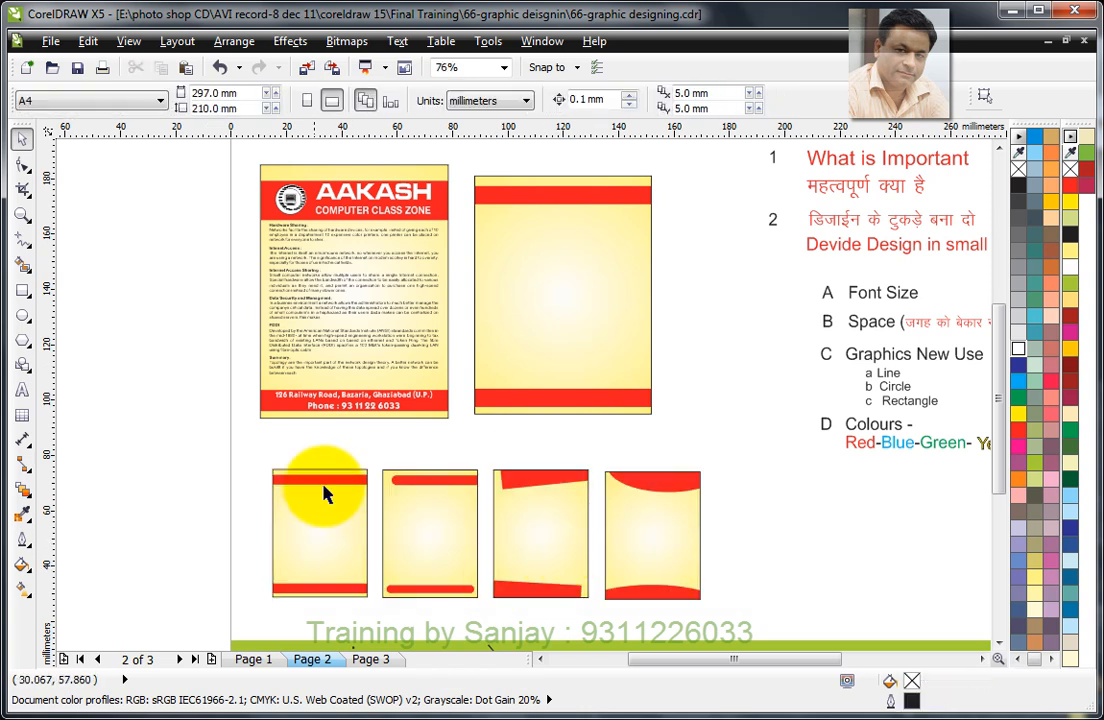
Delete the large blank red-banded template beside the flyer.
drag(239, 424, 758, 633)
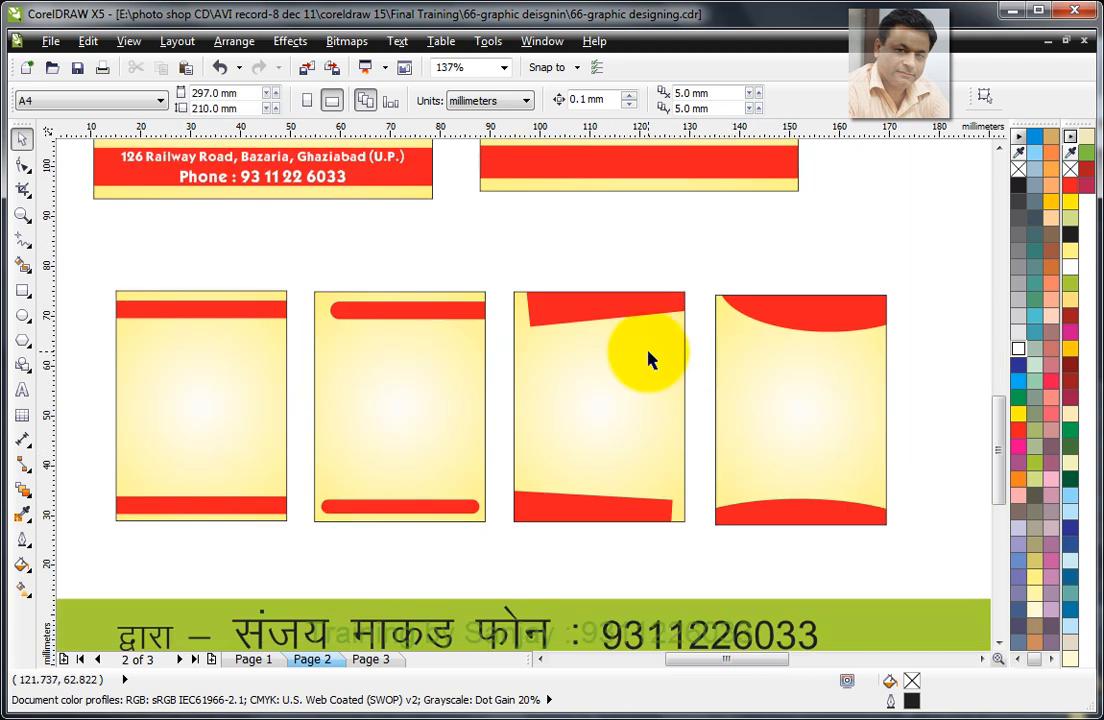
scroll(648, 288, down, 2)
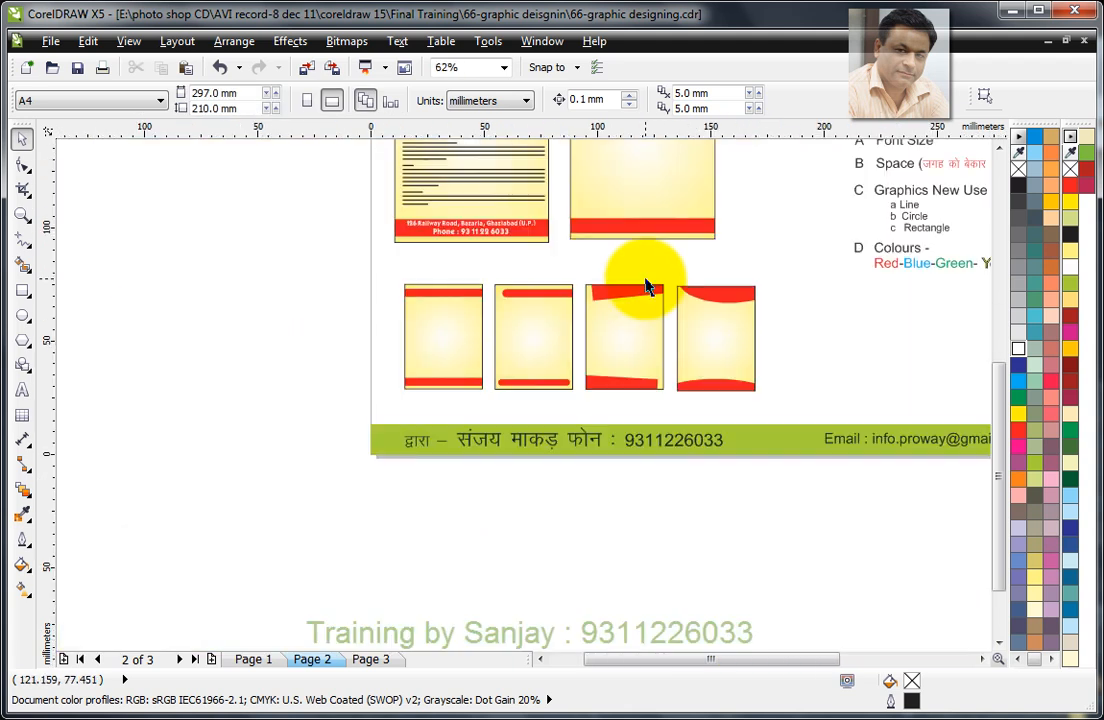
scroll(645, 278, down, 1)
drag(500, 148, 867, 372)
click(443, 249)
key(Delete)
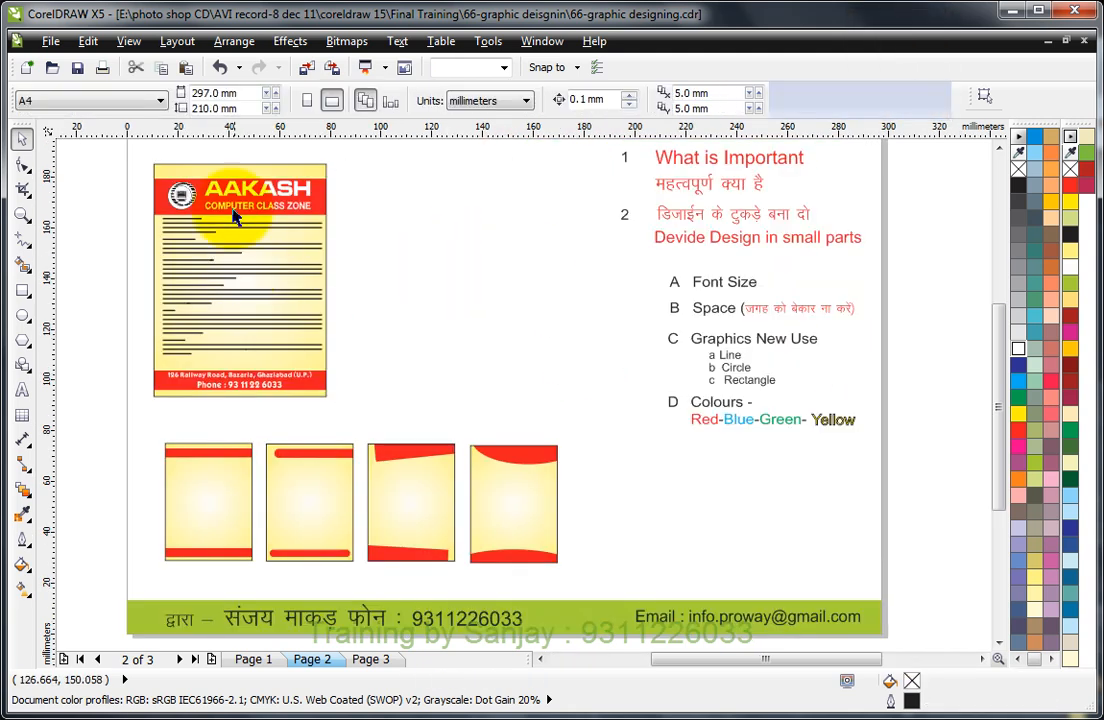
Duplicate the whole flyer about 79 mm to the right of the original.
drag(132, 140, 365, 389)
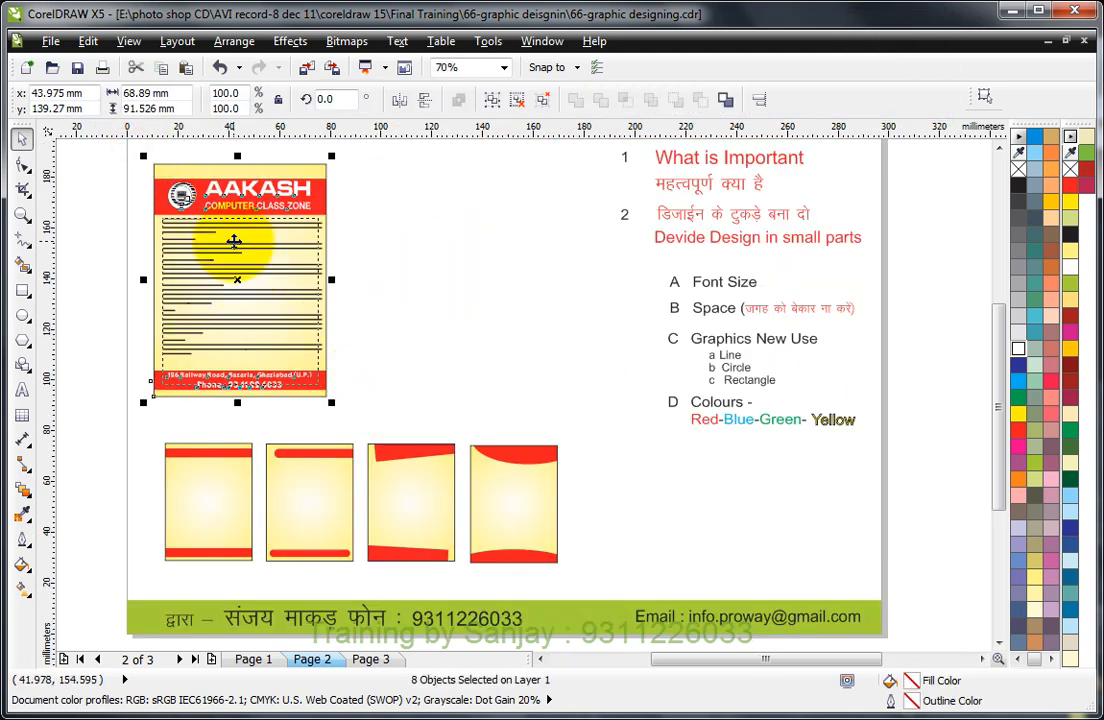
drag(233, 241, 433, 233)
click(610, 196)
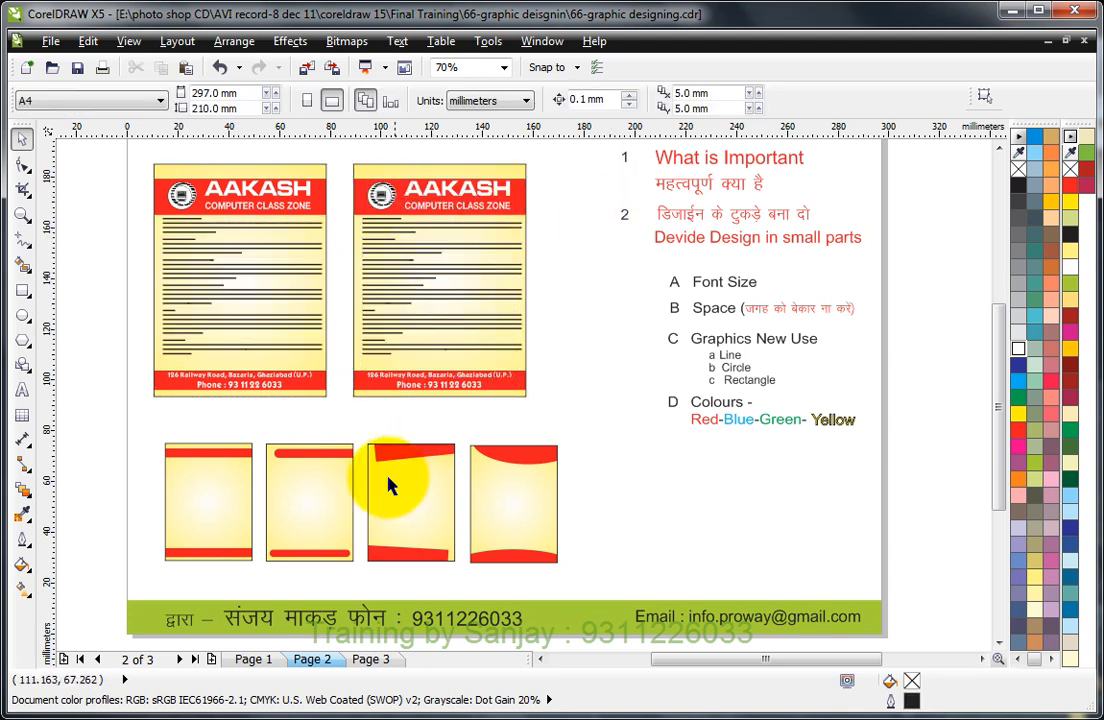
Open the copied flyer's PowerClip contents and shift the red header band right to about x 136.5 mm.
click(431, 190)
drag(313, 152, 659, 550)
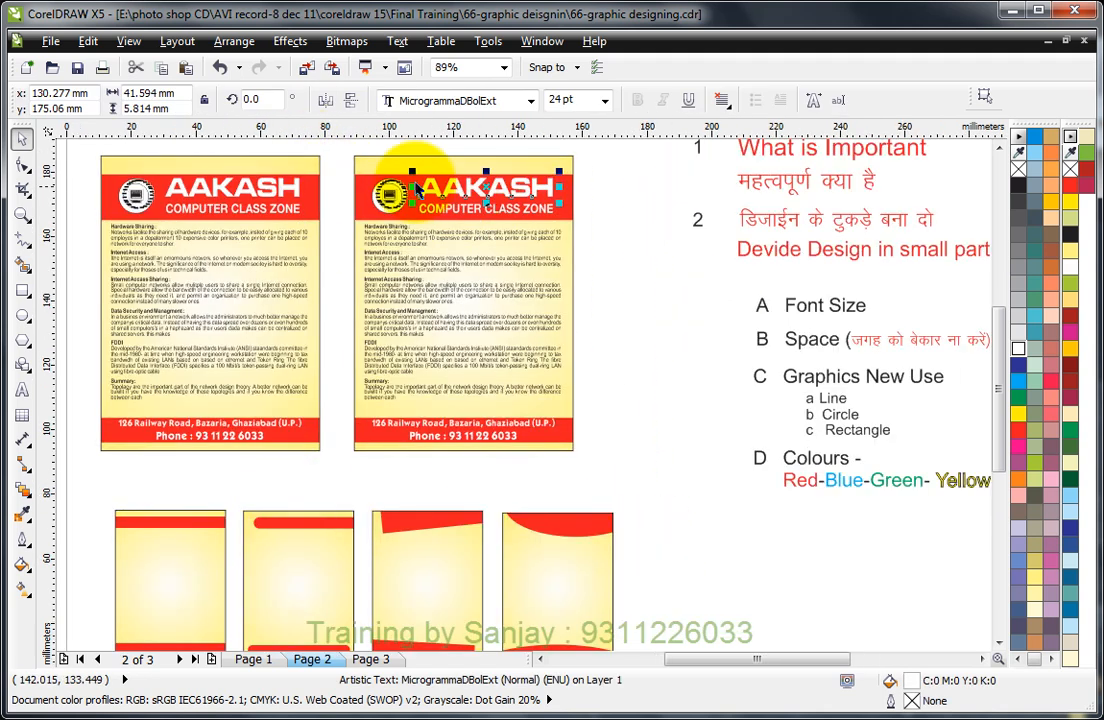
click(366, 182)
ctrl+click(370, 188)
click(370, 197)
click(298, 136)
drag(473, 207, 516, 207)
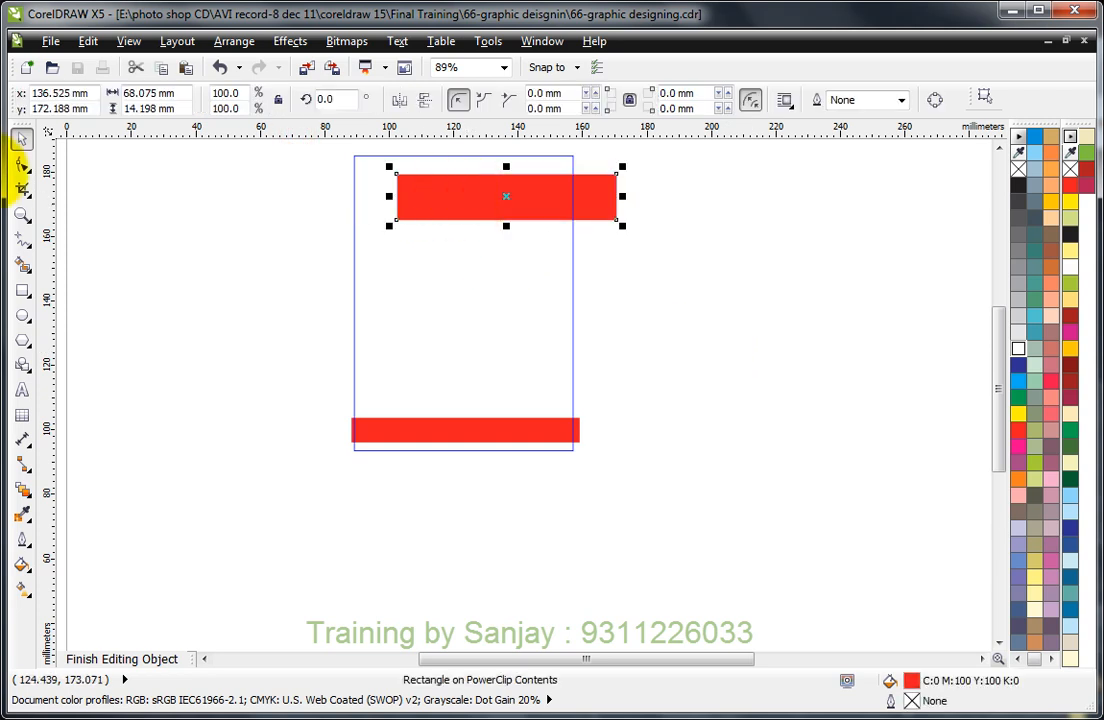
Round the header band's corners fully to a 7.099 mm radius and move it left to about x 133.5 mm.
click(22, 163)
drag(398, 179, 398, 201)
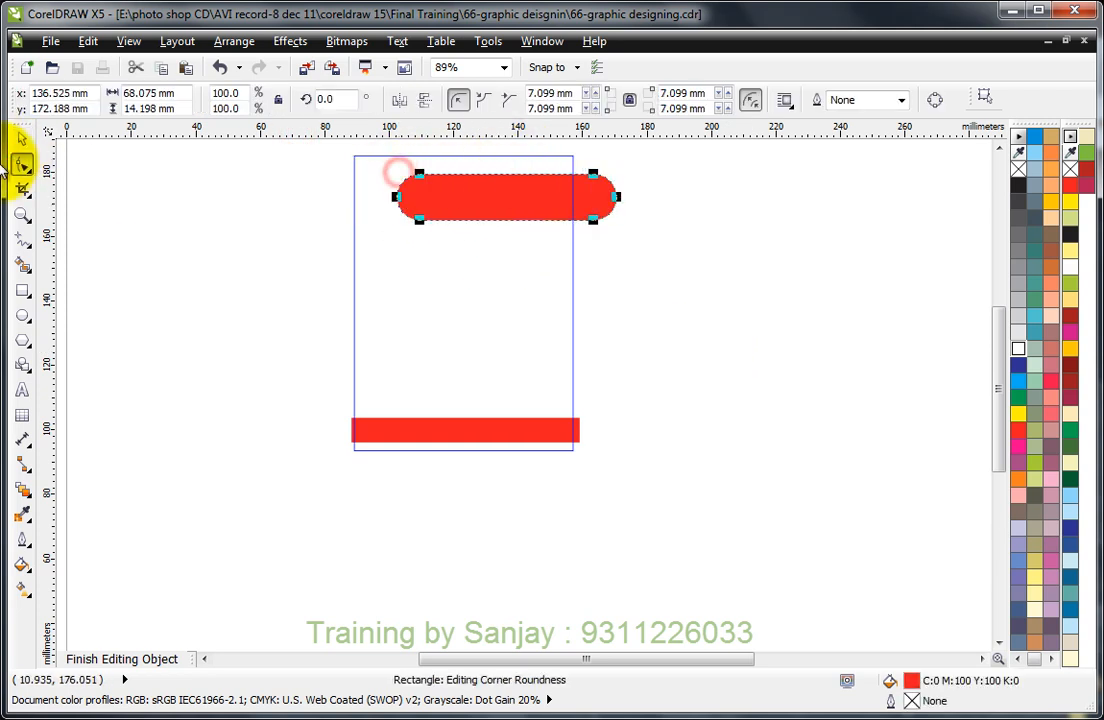
click(22, 138)
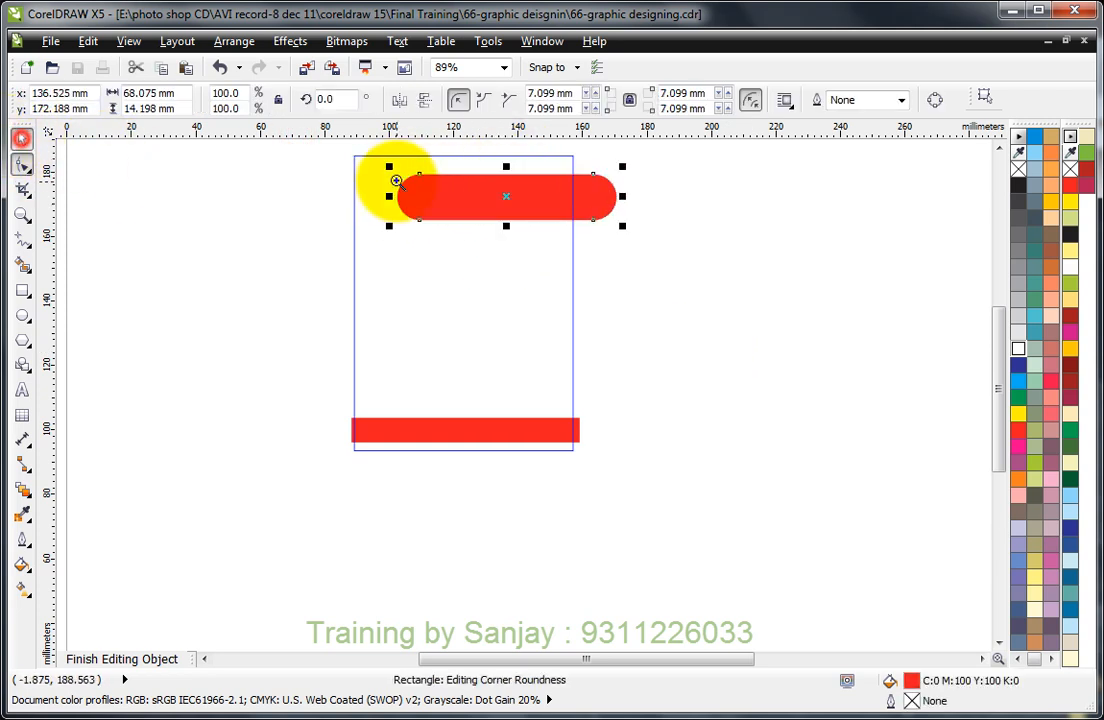
click(769, 362)
drag(495, 210, 485, 210)
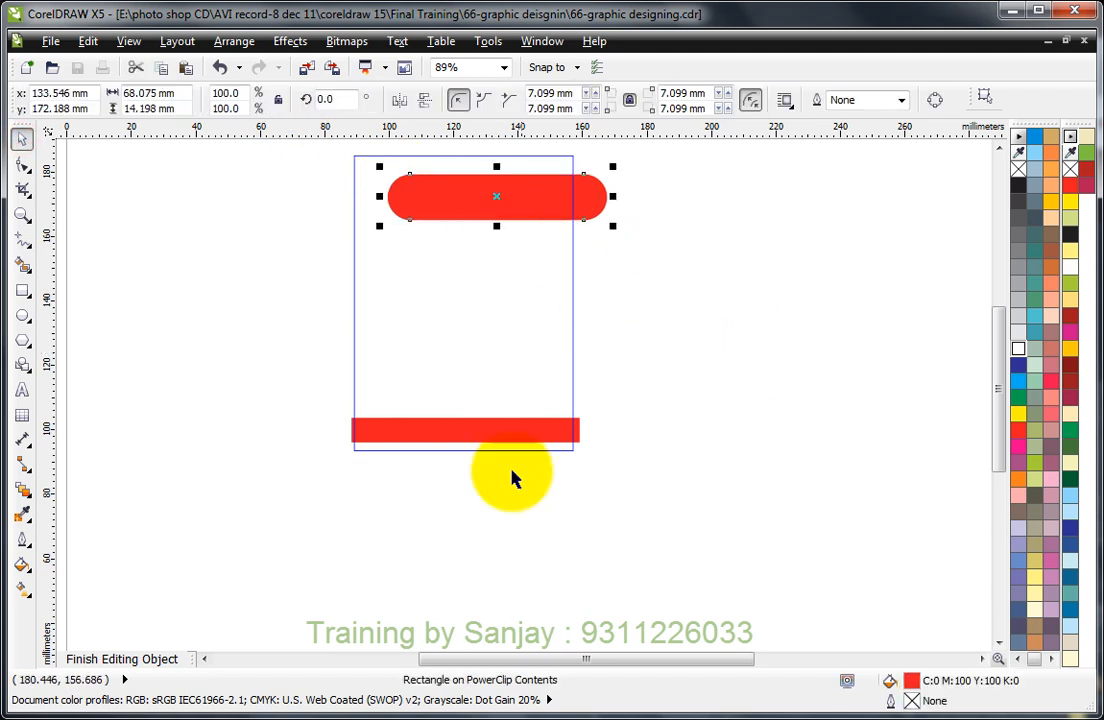
Round the footer band's corners fully to a 3.822 mm radius and move it left to about x 118 mm.
click(445, 437)
click(21, 165)
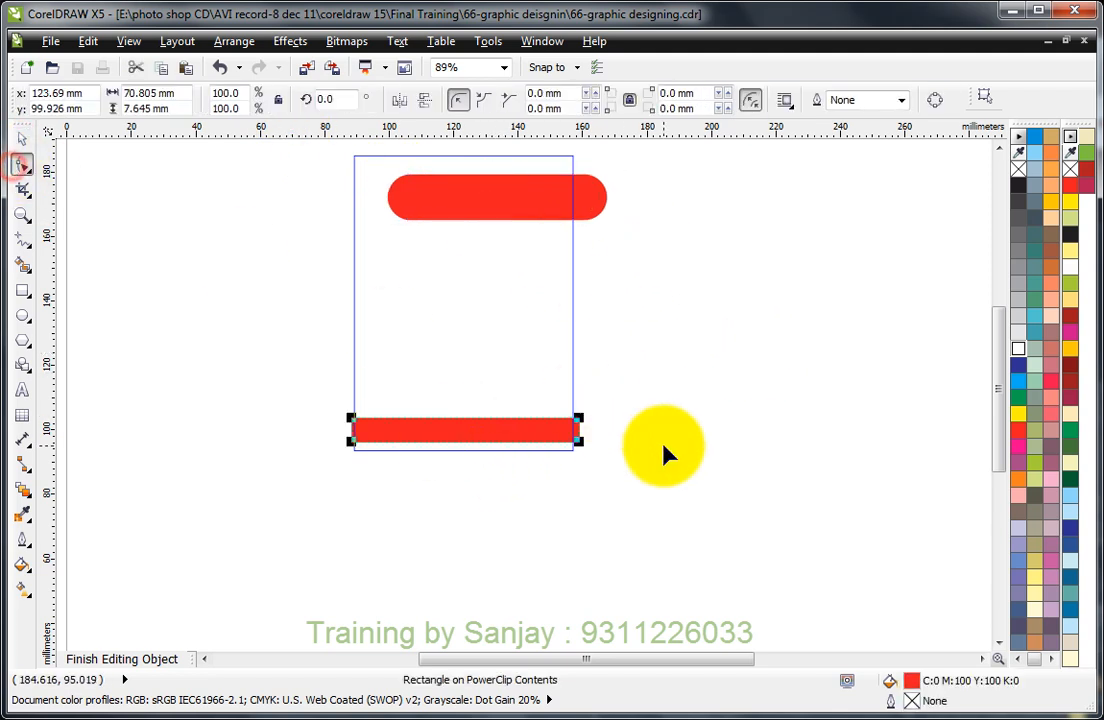
drag(582, 428, 566, 428)
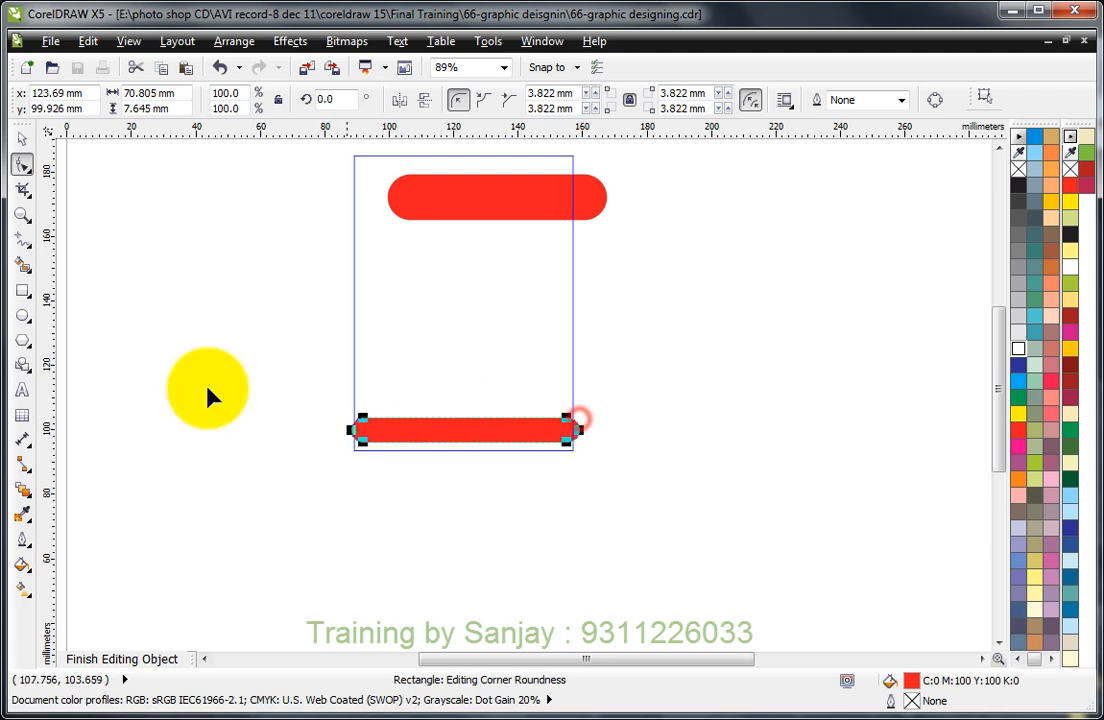
click(22, 145)
click(481, 426)
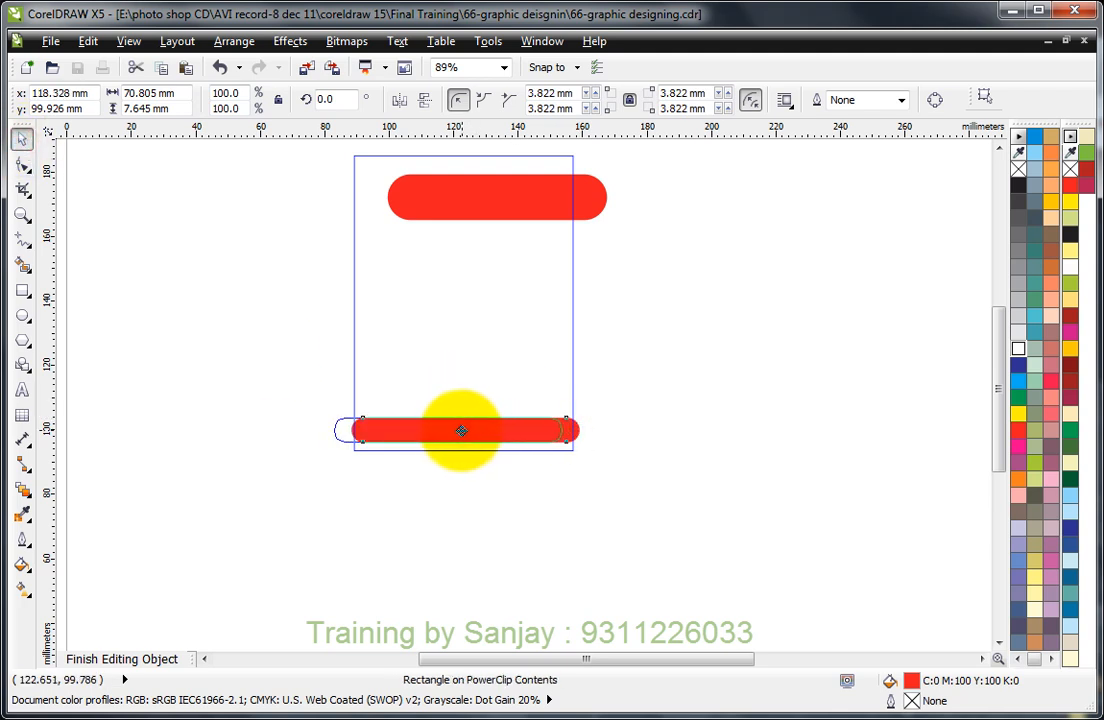
drag(461, 430, 462, 430)
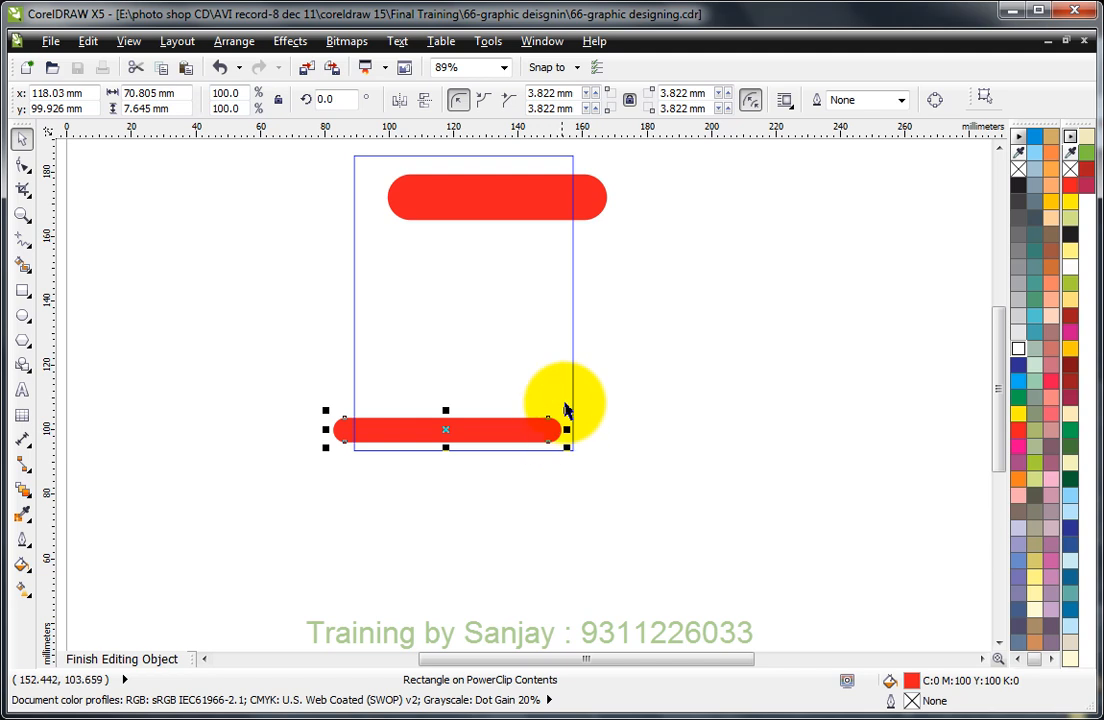
Finish editing the copied flyer's PowerClip contents and return to the page.
ctrl+click(700, 254)
click(661, 254)
key(F2)
drag(315, 152, 660, 407)
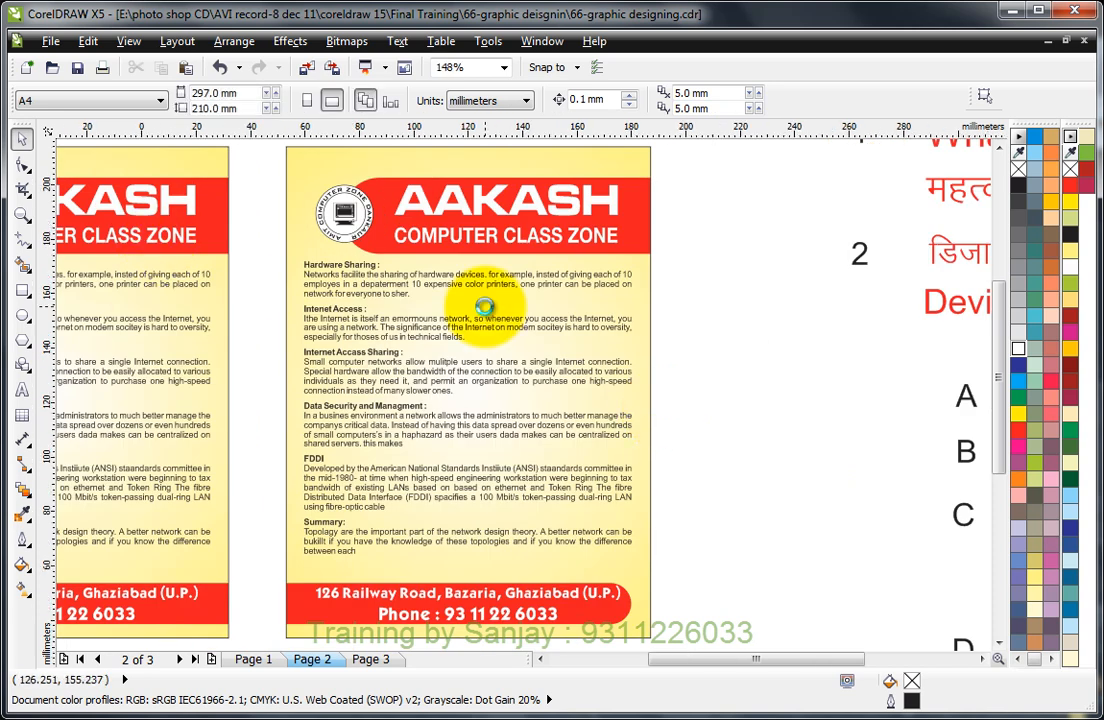
Move the round logo on the rounded-band flyer slightly left to about x 99 mm.
scroll(485, 307, down, 1)
key(F2)
drag(157, 217, 626, 486)
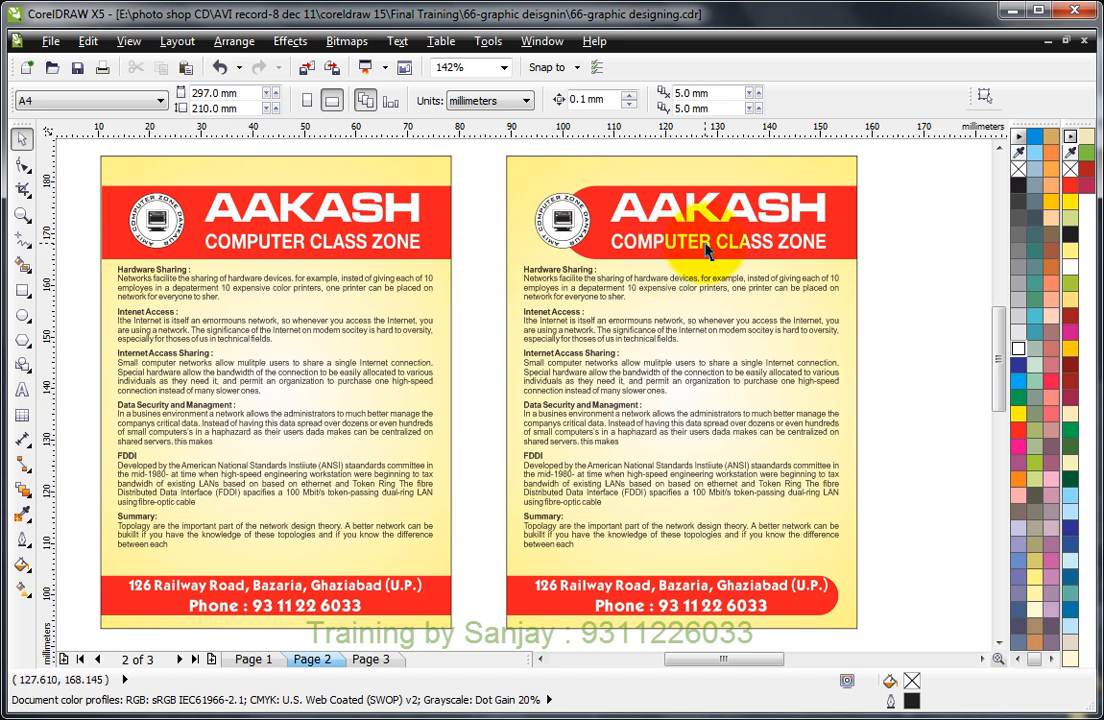
drag(465, 165, 585, 257)
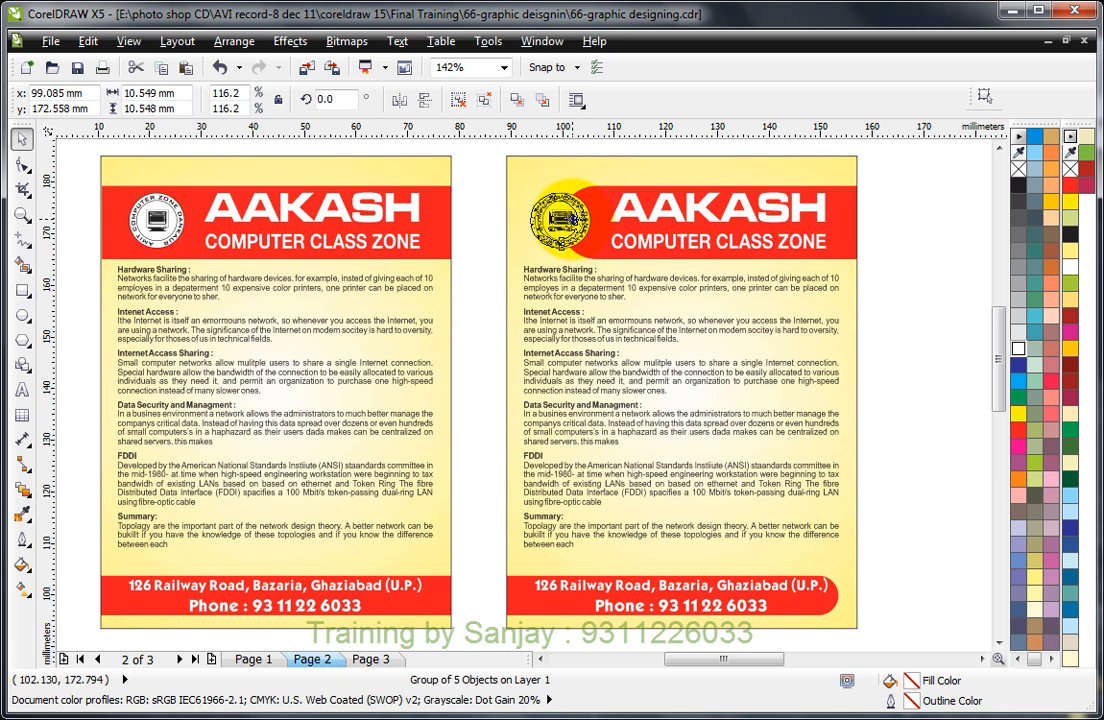
drag(557, 220, 643, 213)
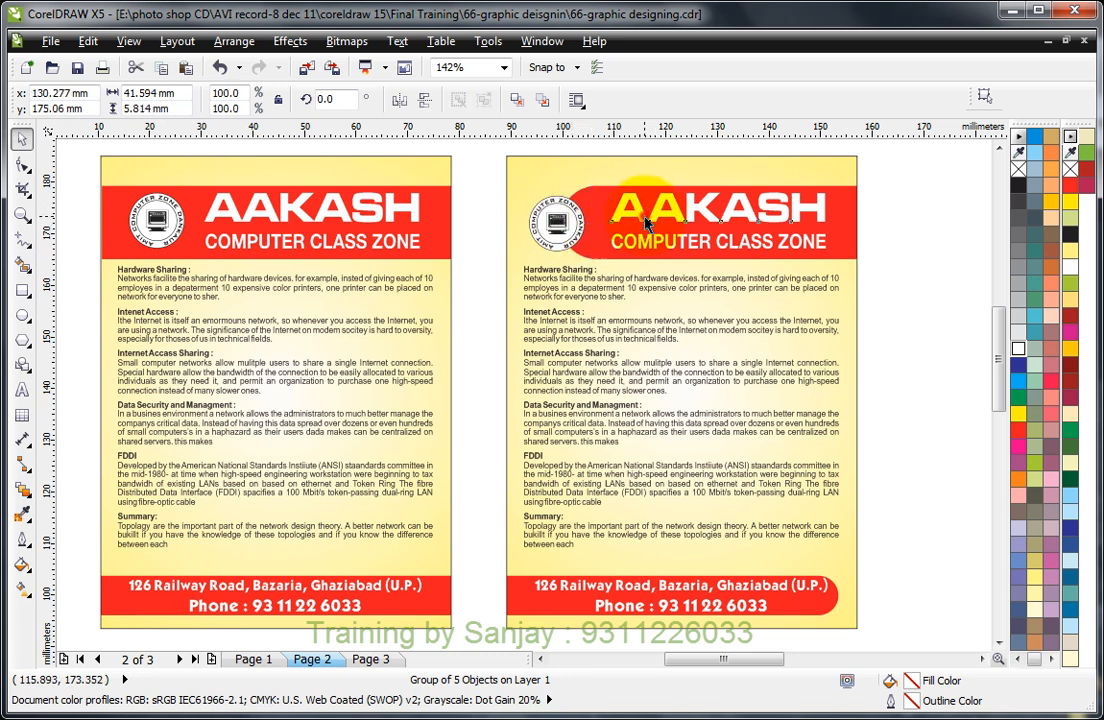
Lower the AAKASH title closer to its subtitle and shift both heading lines left to about x 129 mm.
click(875, 223)
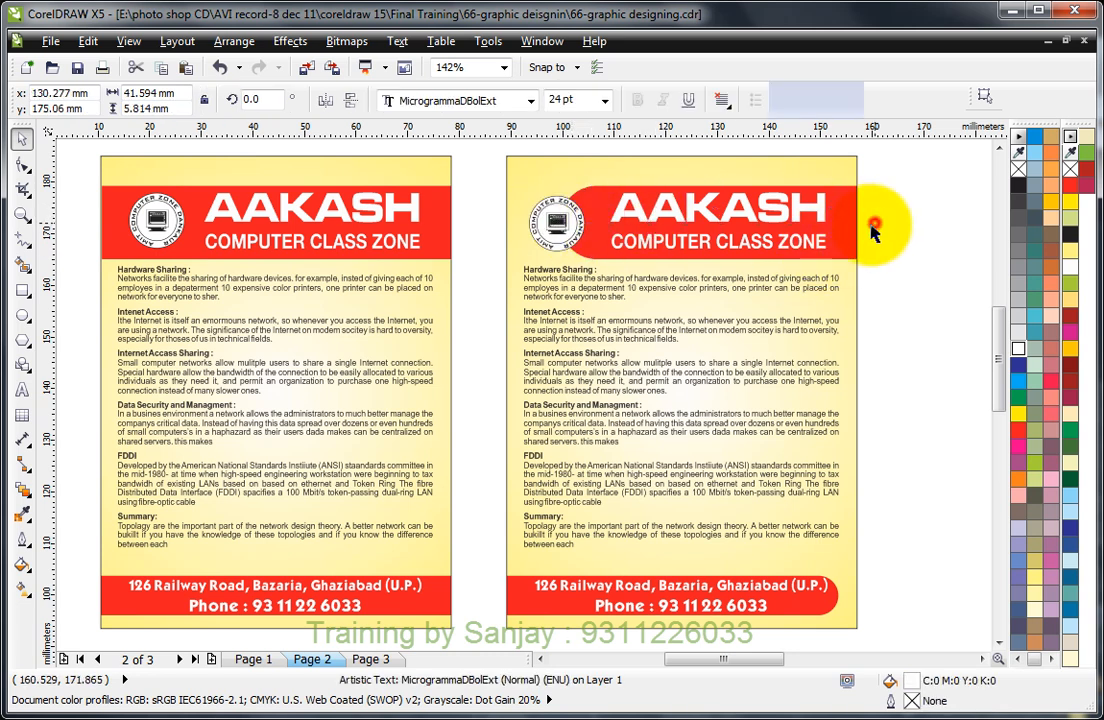
click(781, 226)
drag(915, 177, 590, 287)
drag(717, 226, 711, 226)
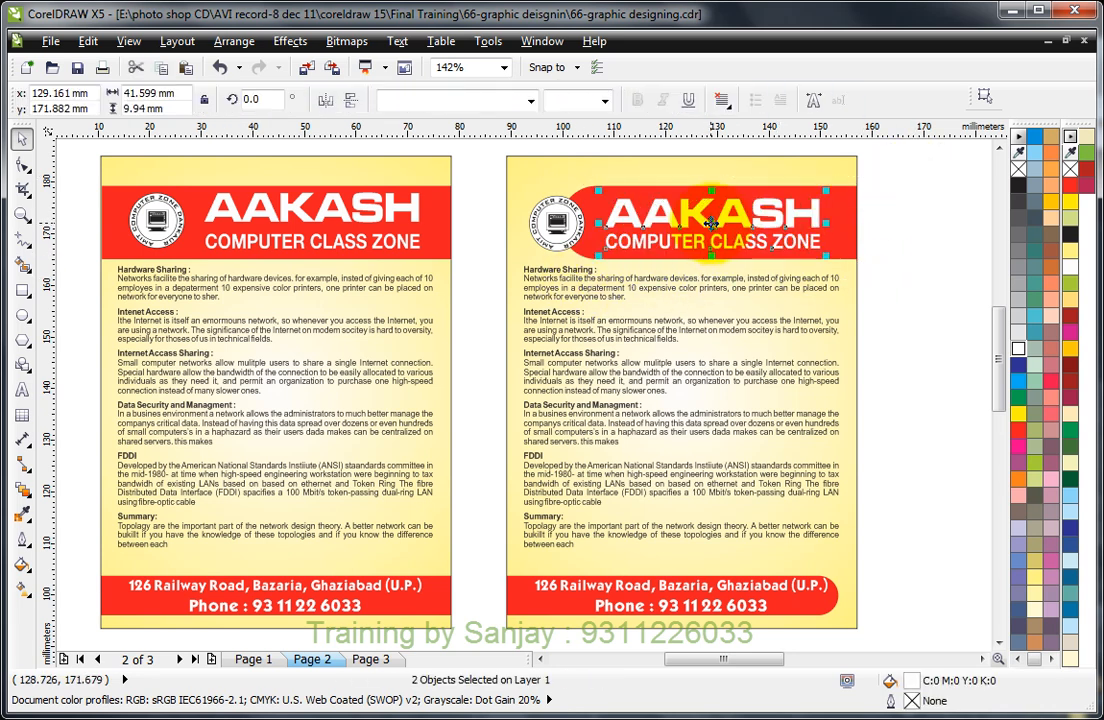
click(885, 250)
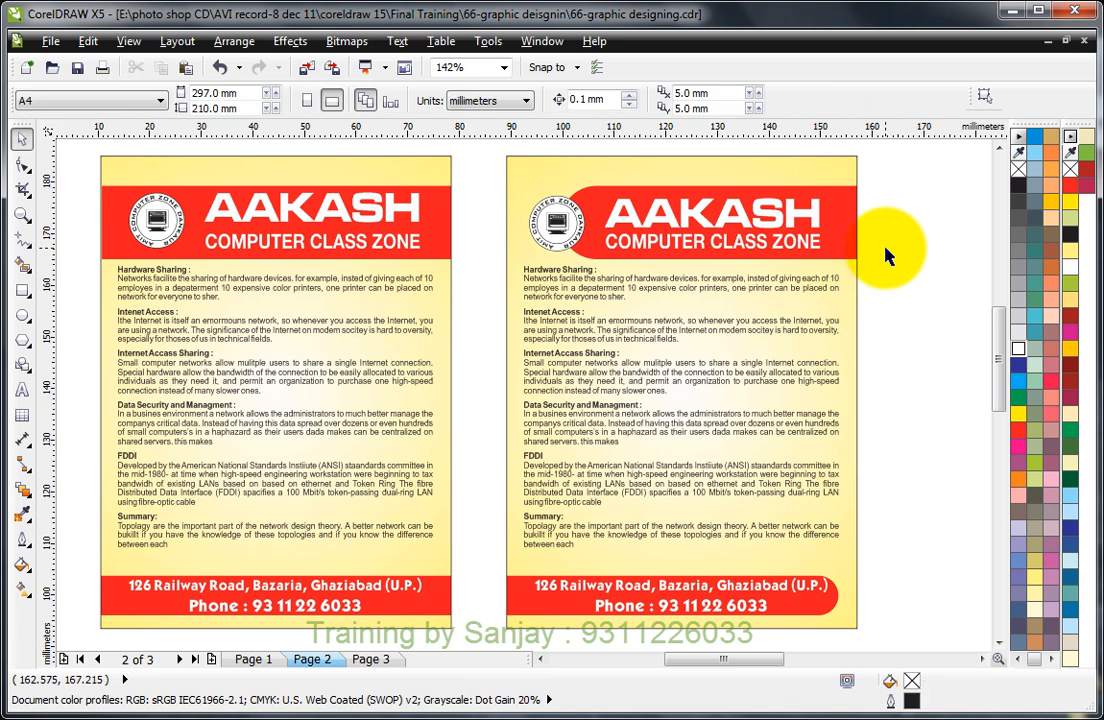
Bring the footer's address line closer to the phone line and place both at about x 123 mm, y 100 mm.
click(712, 598)
key(F2)
drag(468, 495, 913, 657)
drag(633, 396, 636, 404)
drag(617, 452, 607, 408)
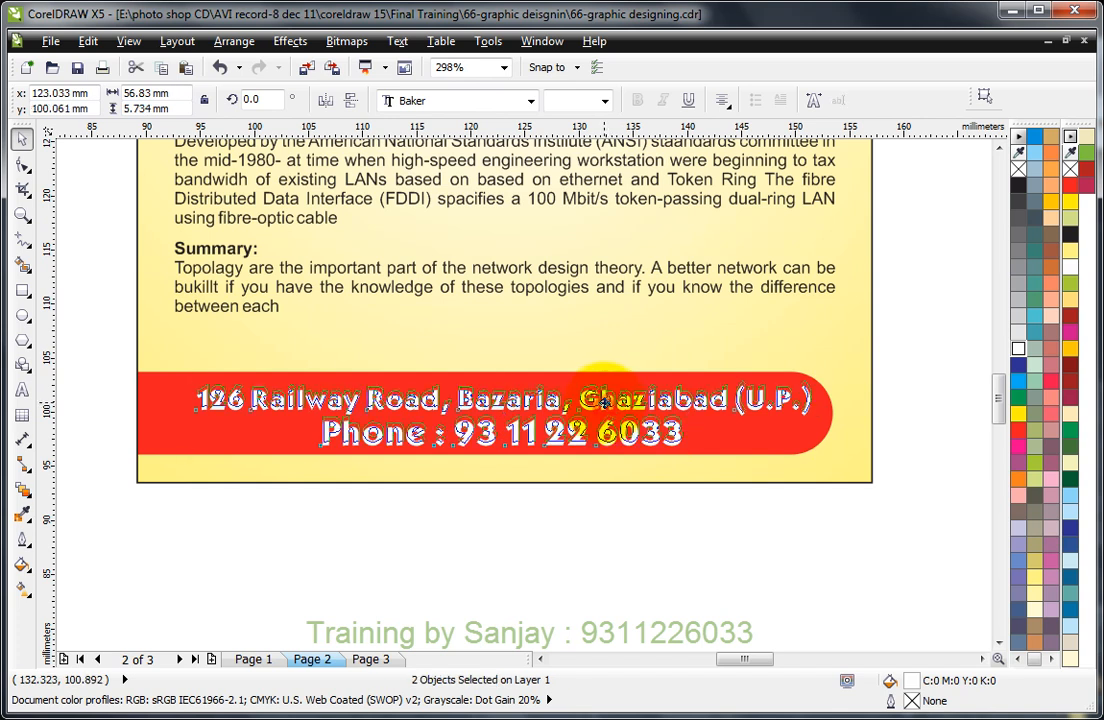
Duplicate the whole rounded-band flyer into the empty area left of the page, at about x -49 mm, y 139 mm.
scroll(778, 348, down, 5)
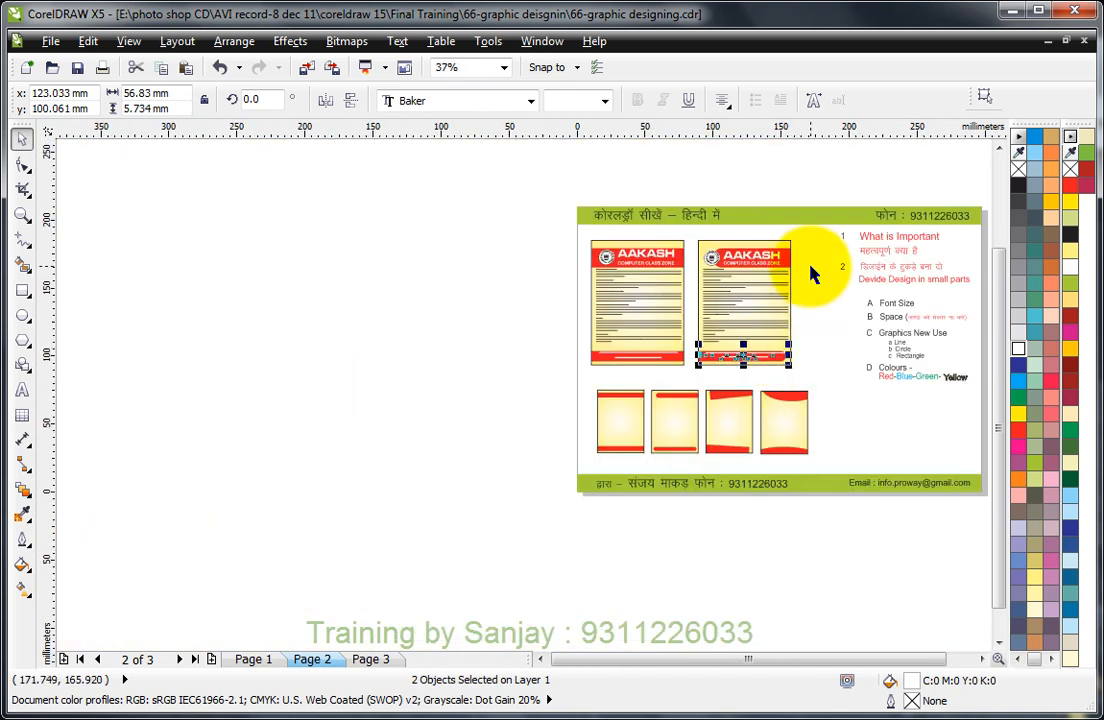
click(811, 264)
key(F2)
drag(525, 180, 977, 528)
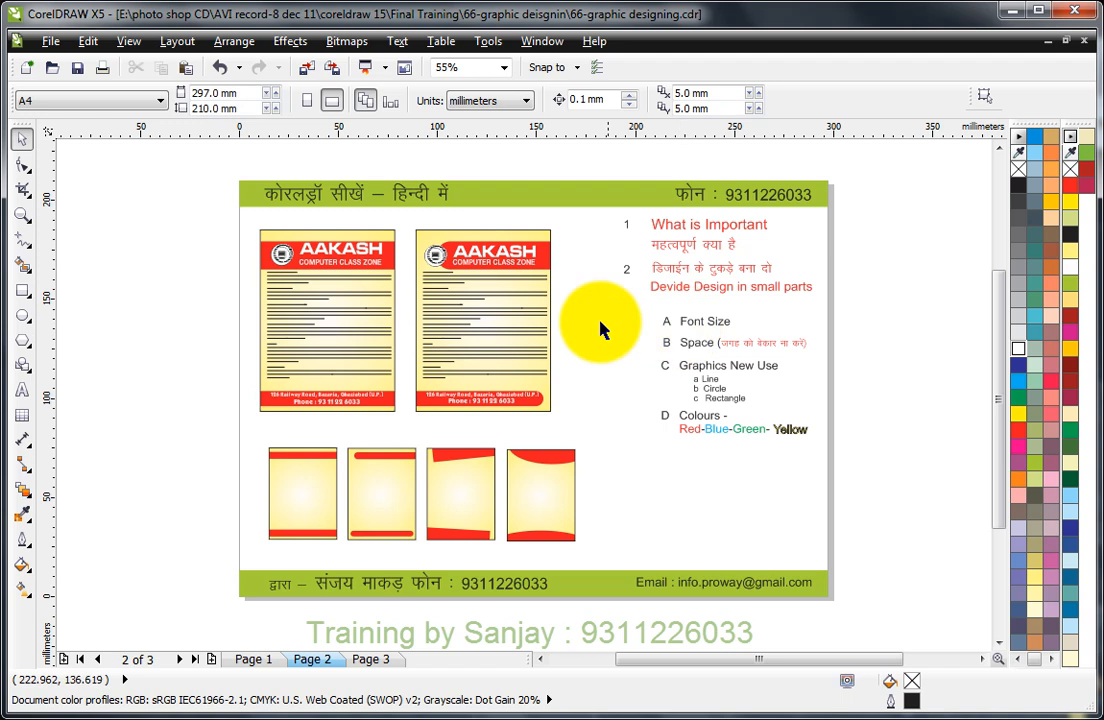
drag(406, 218, 580, 418)
drag(493, 300, 180, 256)
right_click(180, 256)
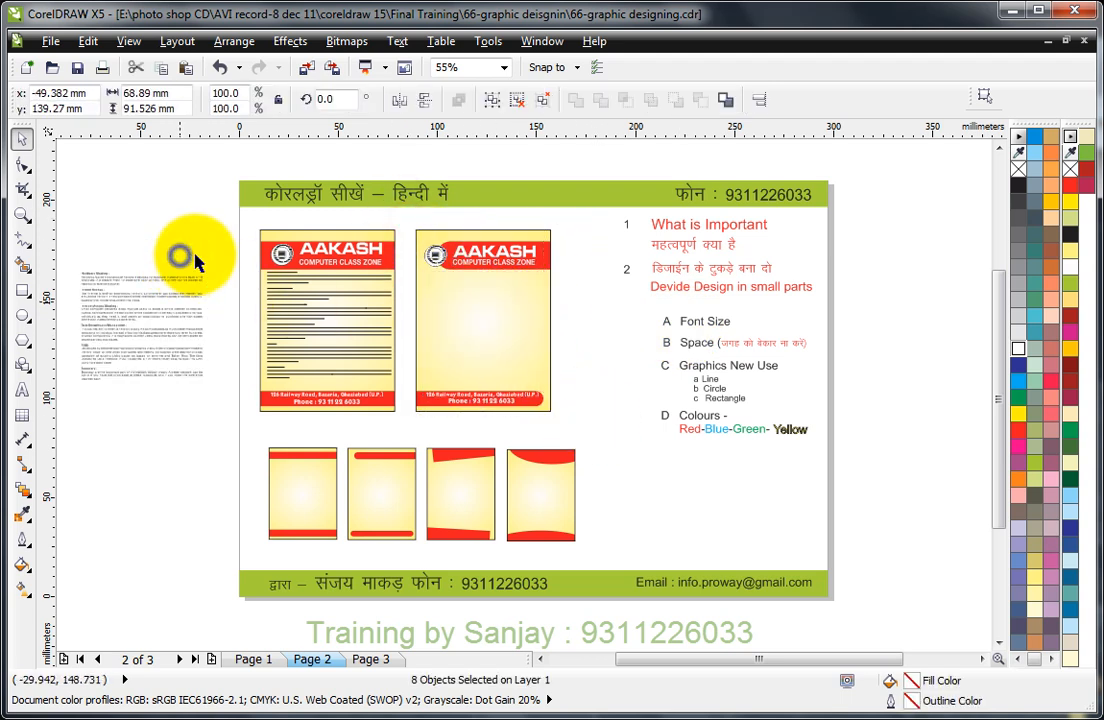
Open the PowerClip contents of the rounded-band flyer on the page and square the header band's corners to a 0 mm radius.
click(458, 470)
key(F2)
drag(405, 220, 599, 436)
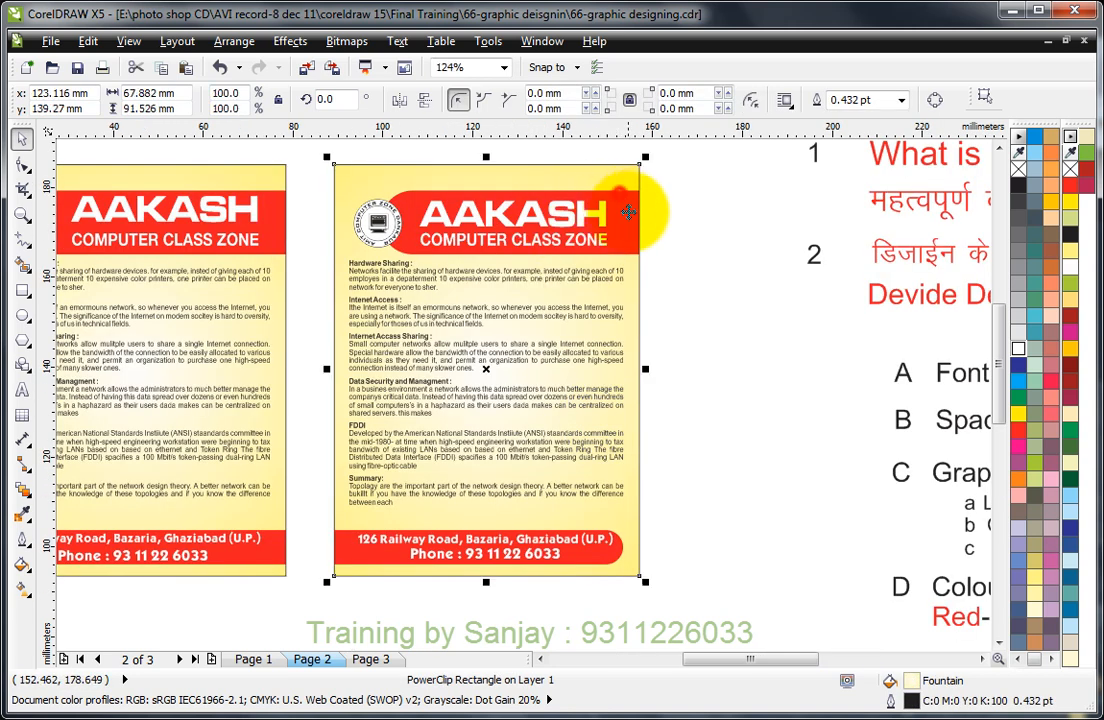
ctrl+click(633, 222)
click(643, 225)
click(22, 163)
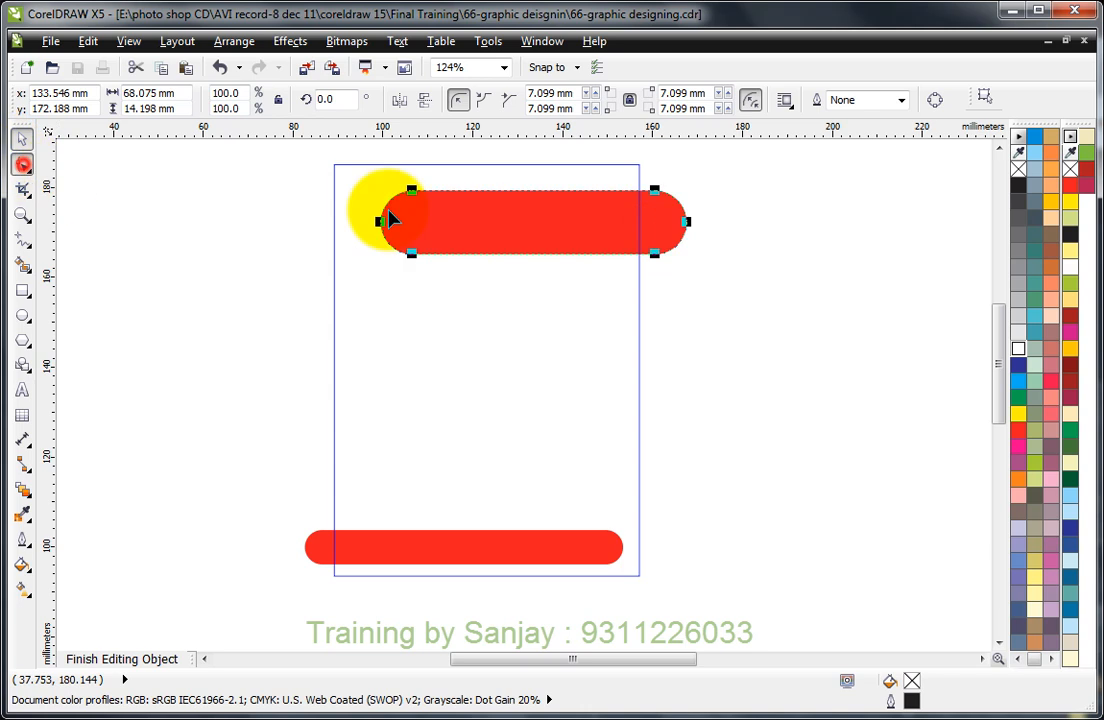
drag(411, 190, 300, 196)
click(22, 137)
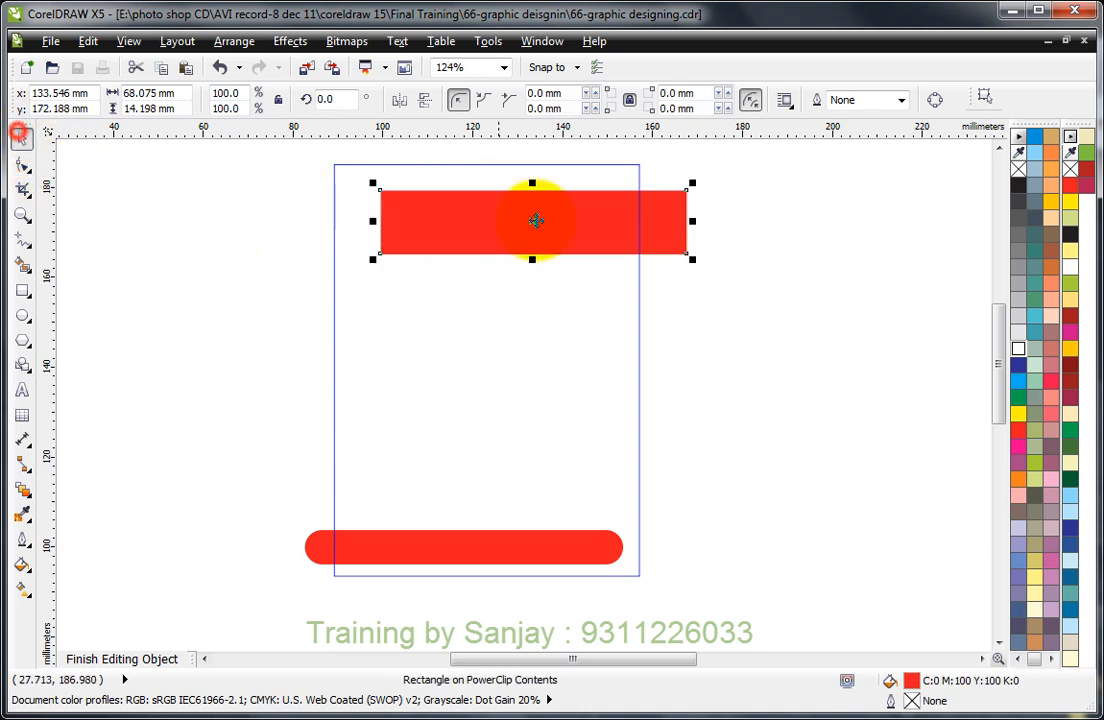
Rotate the header band to 6.6° and move it up to about x 134.4 mm, y 182.4 mm.
click(567, 215)
drag(696, 265, 704, 245)
click(789, 267)
drag(617, 226, 621, 182)
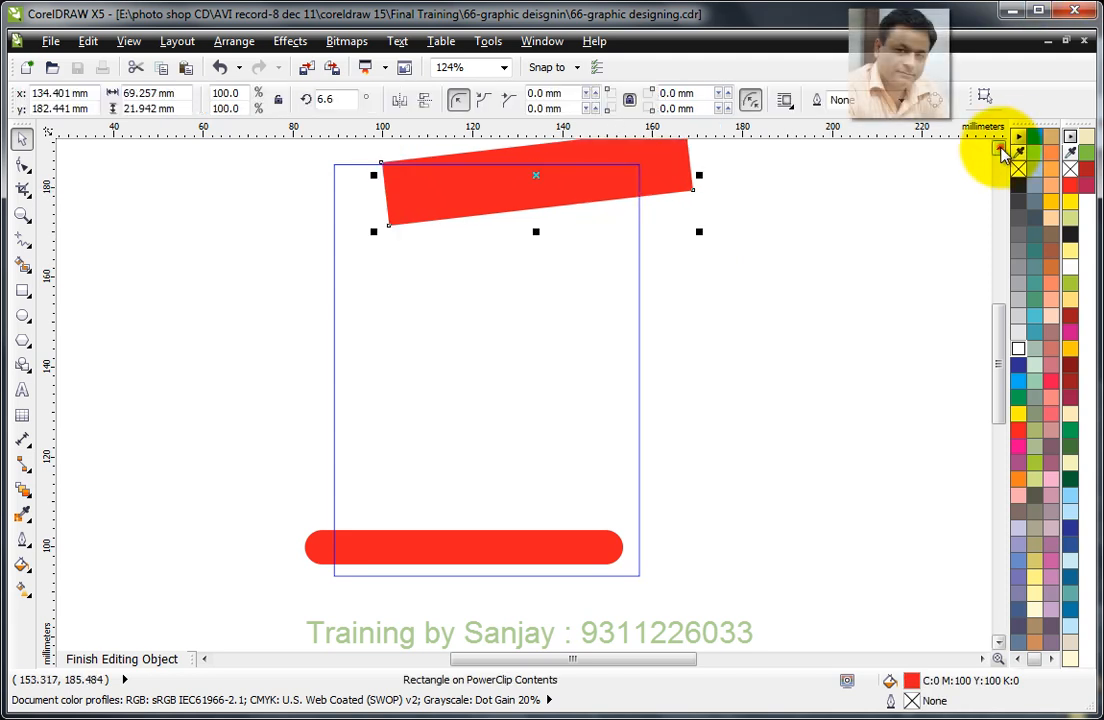
Enlarge the tilted header band to 117.5% and place it at about x 135.7 mm, y 182.9 mm.
click(999, 149)
click(999, 149)
click(999, 149)
drag(699, 274, 724, 259)
mouse_move(643, 298)
mouse_down()
mouse_move(655, 302)
mouse_move(645, 298)
mouse_up()
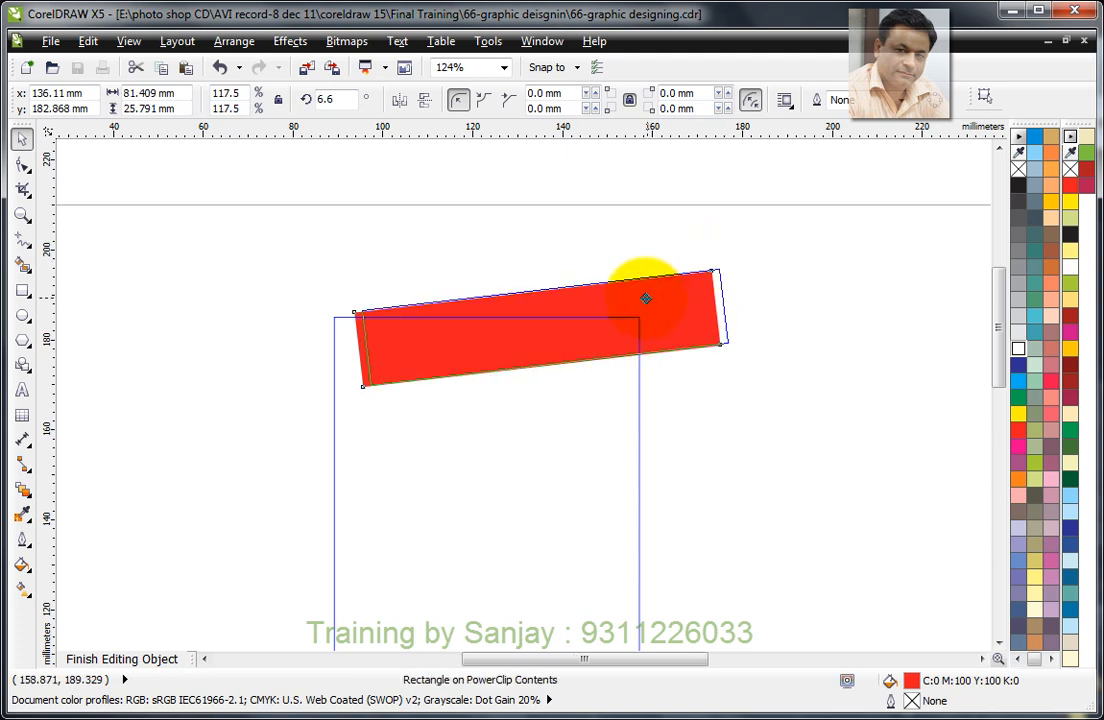
Delete the rounded footer band and copy the tilted header band into its place at about x 112.5 mm, y 95.1 mm.
key(F2)
drag(276, 232, 846, 557)
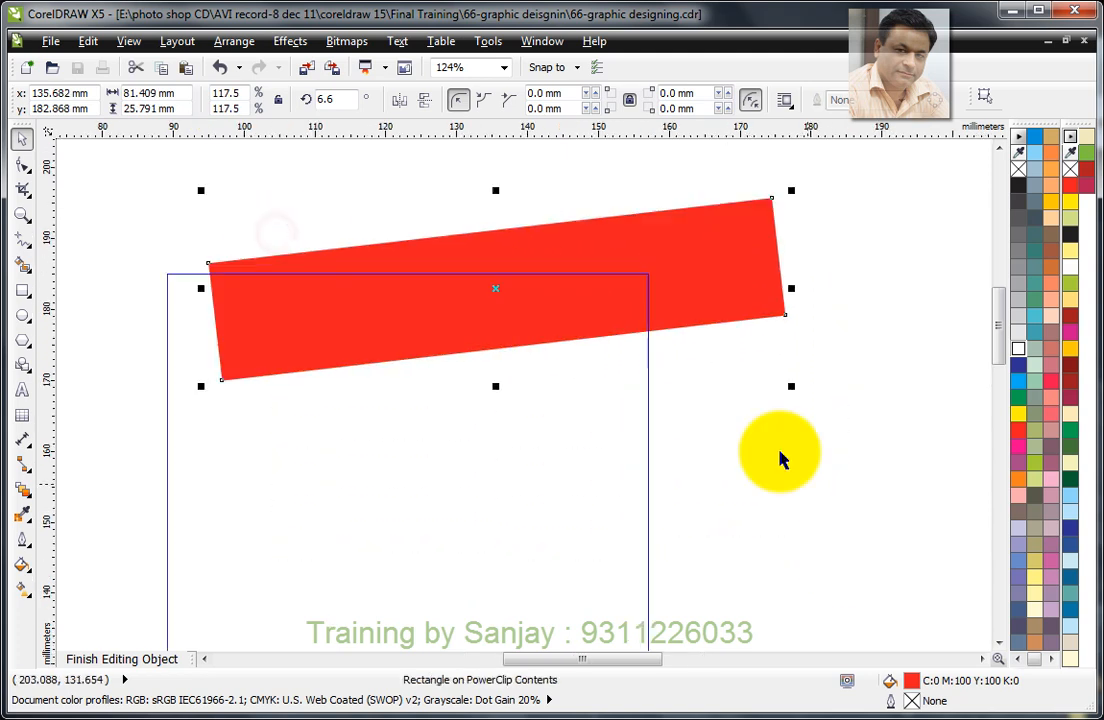
scroll(770, 436, down, 2)
key(F2)
drag(513, 353, 813, 611)
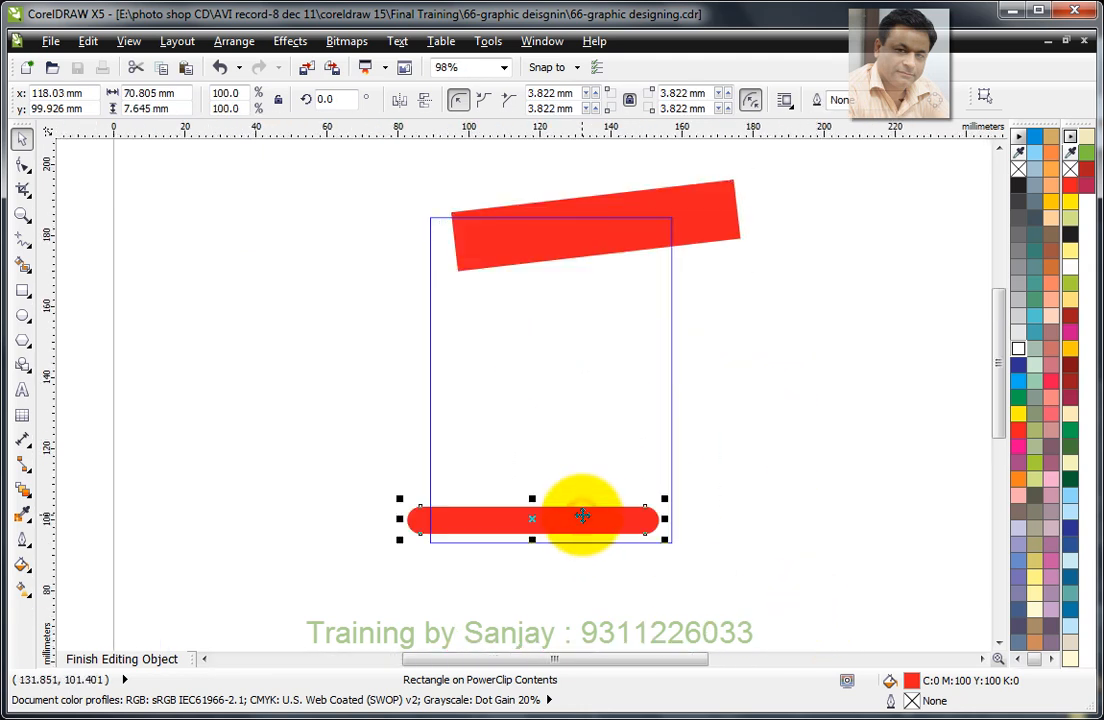
key(Delete)
click(699, 227)
drag(699, 227, 612, 536)
key(F2)
drag(325, 427, 771, 646)
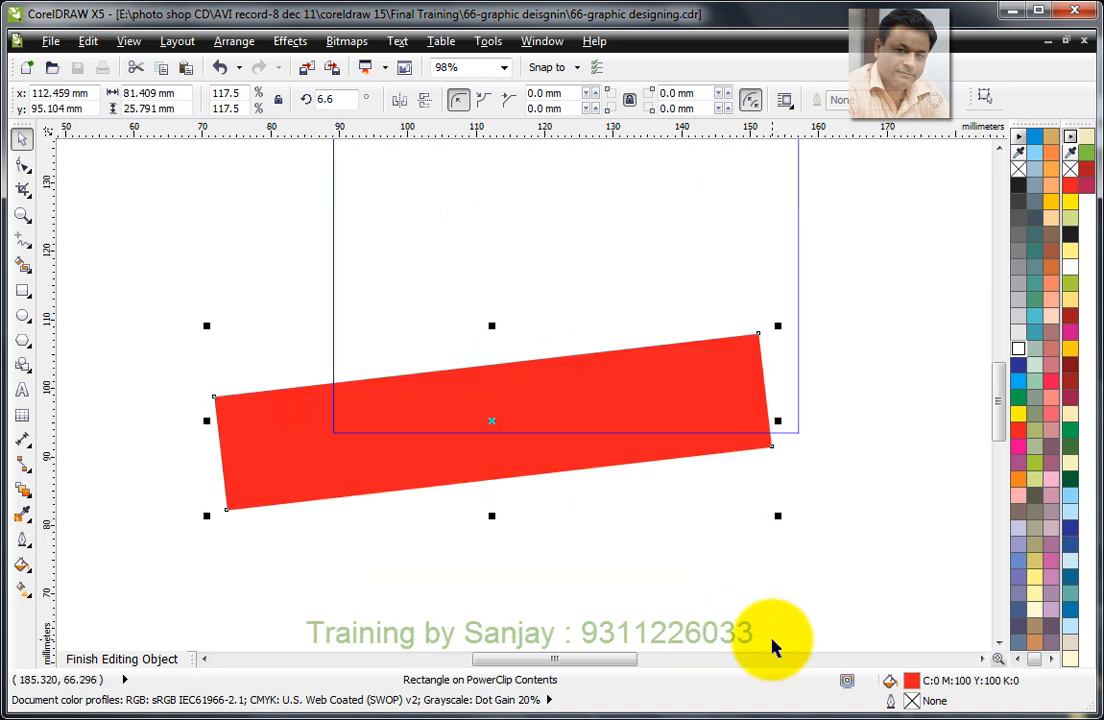
Reduce the footer band's rotation to 3.2°, place it at about x 112.9 mm, y 94.8 mm, and finish editing the contents.
click(616, 441)
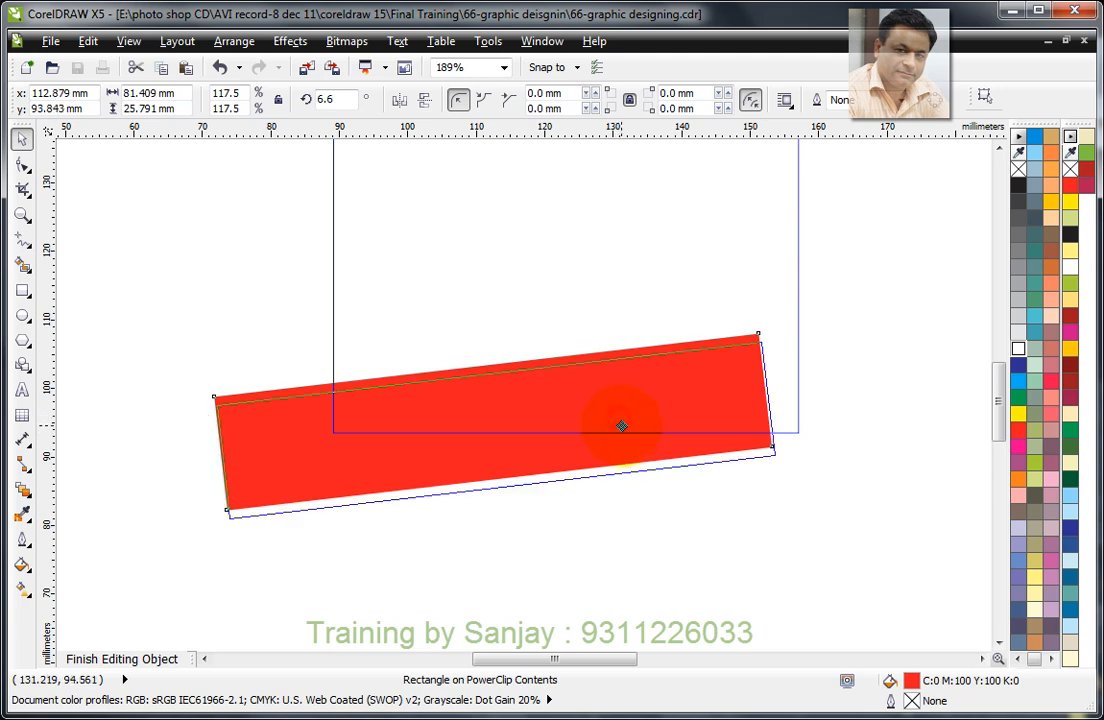
drag(621, 426, 621, 426)
mouse_move(209, 337)
mouse_down()
mouse_move(219, 310)
mouse_move(217, 320)
mouse_up()
drag(596, 426, 599, 421)
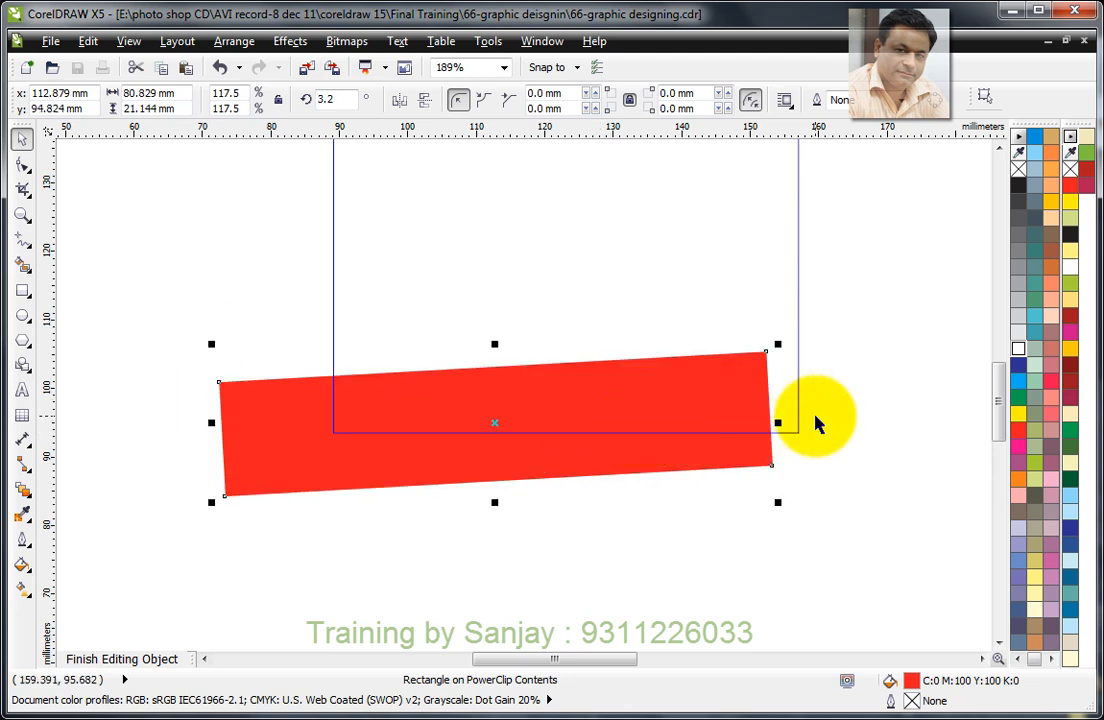
ctrl+click(862, 315)
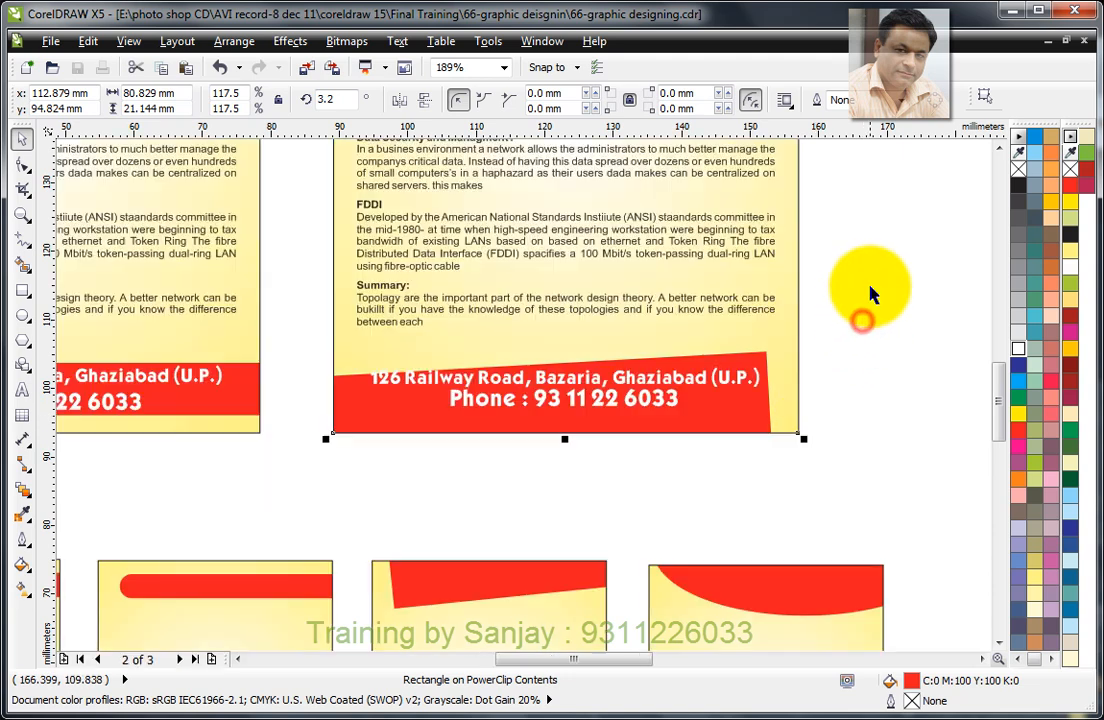
Stretch the header band in the tilted flyer's PowerClip to about 172% height, skew it to a 6.0° tilt, and finish editing.
scroll(870, 292, down, 2)
scroll(678, 185, down, 2)
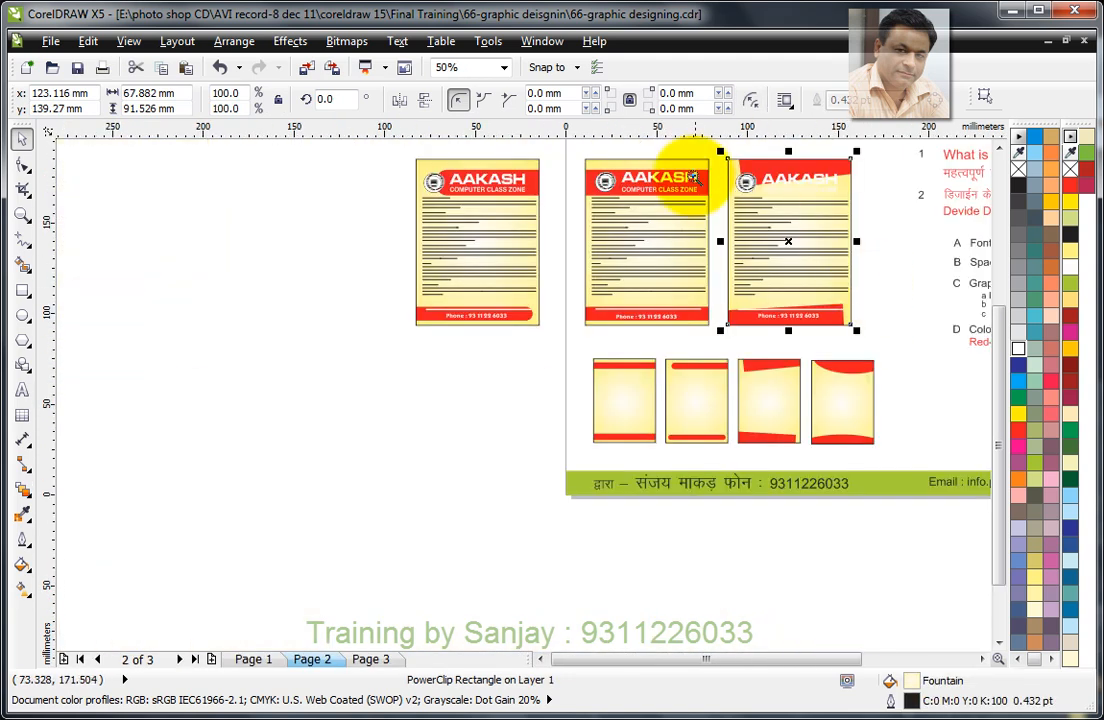
drag(740, 224, 889, 355)
key(shift+F2)
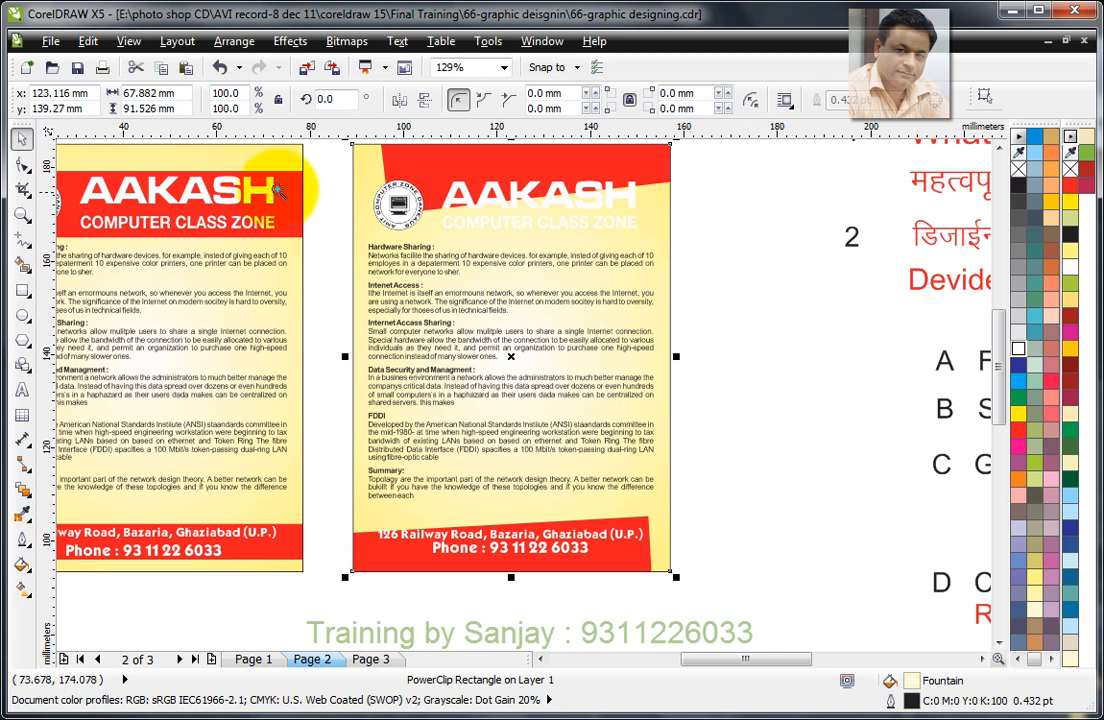
drag(316, 160, 813, 365)
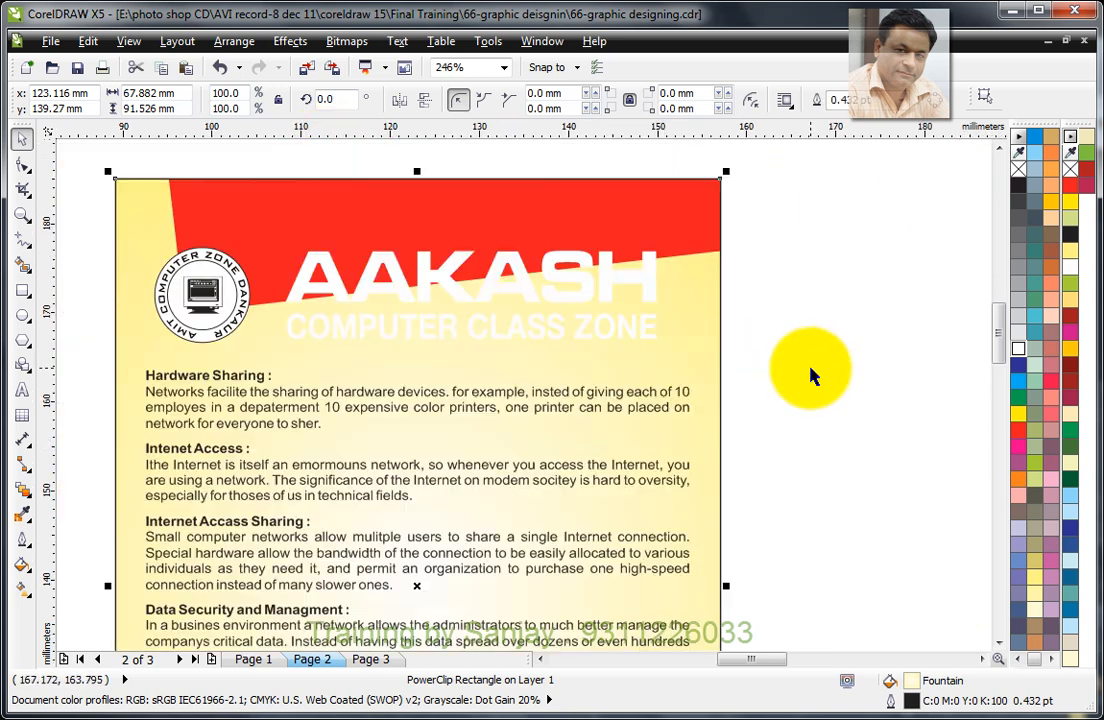
ctrl+click(686, 248)
click(672, 220)
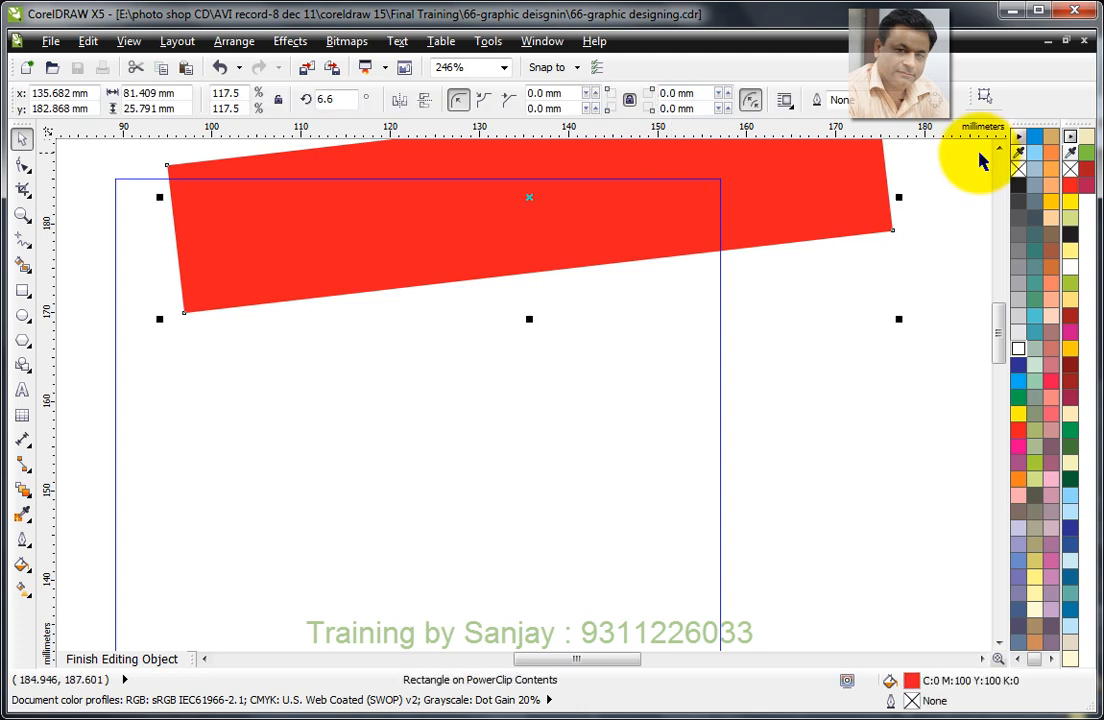
click(999, 148)
click(999, 148)
drag(530, 178, 520, 150)
drag(541, 304, 536, 331)
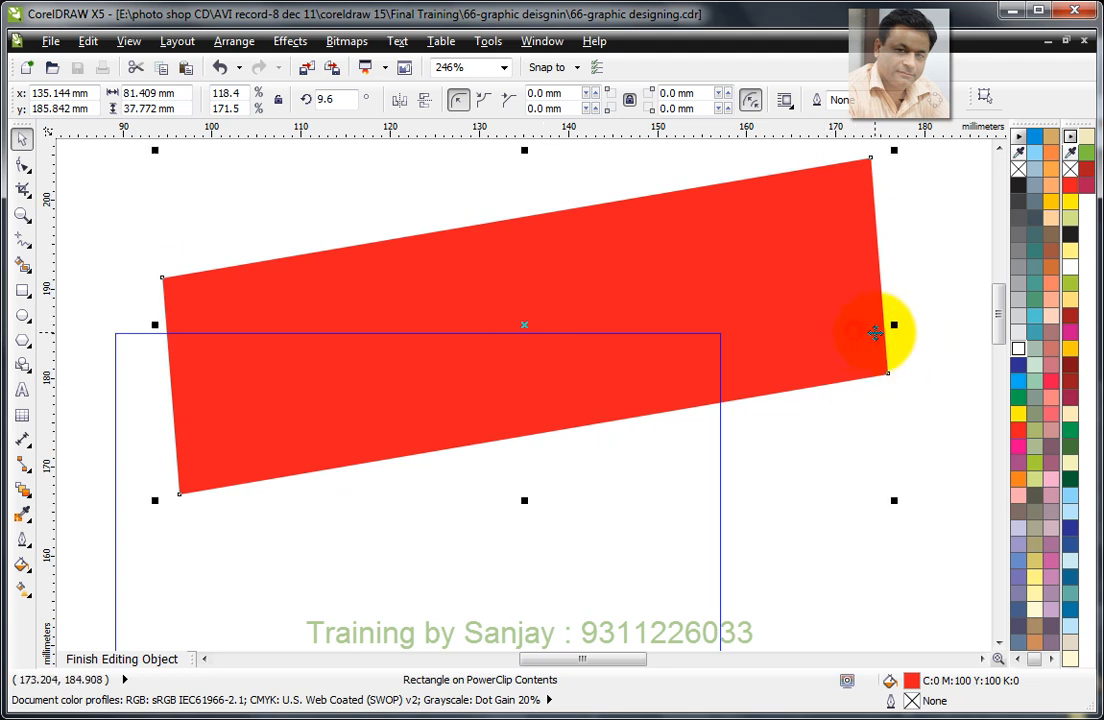
drag(893, 328, 904, 374)
ctrl+click(916, 277)
Move the AAKASH title and its subtitle up onto the tilted red band, at about x 128.5 mm, y 176.3 mm.
key(F3)
key(F2)
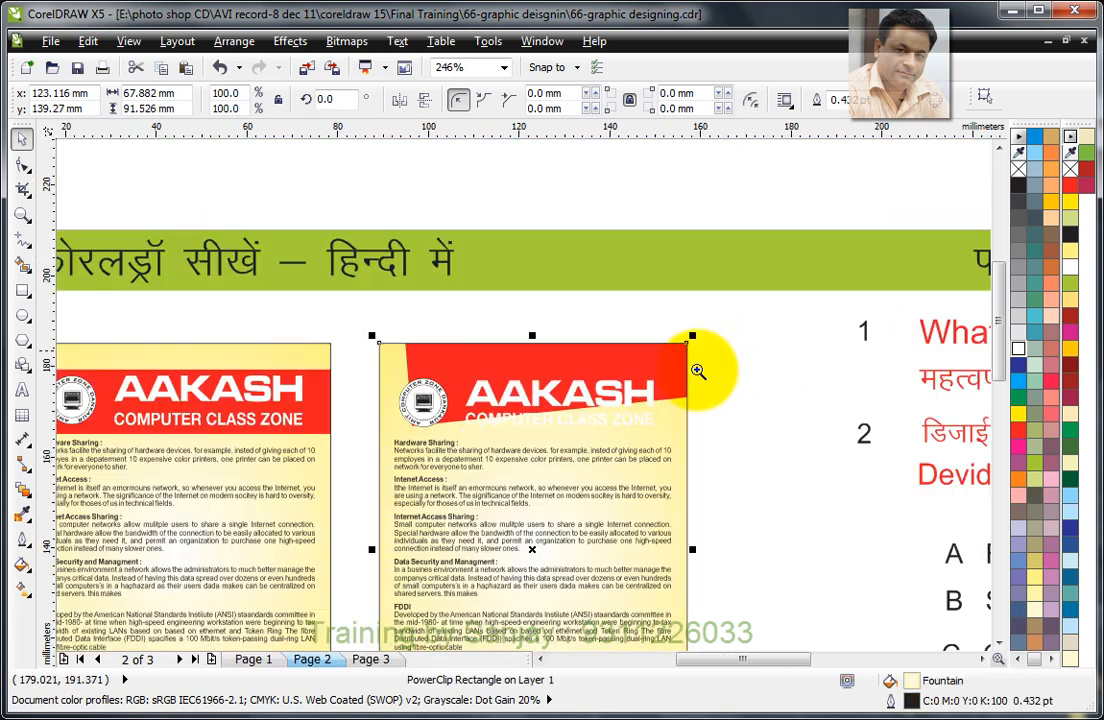
drag(311, 310, 715, 588)
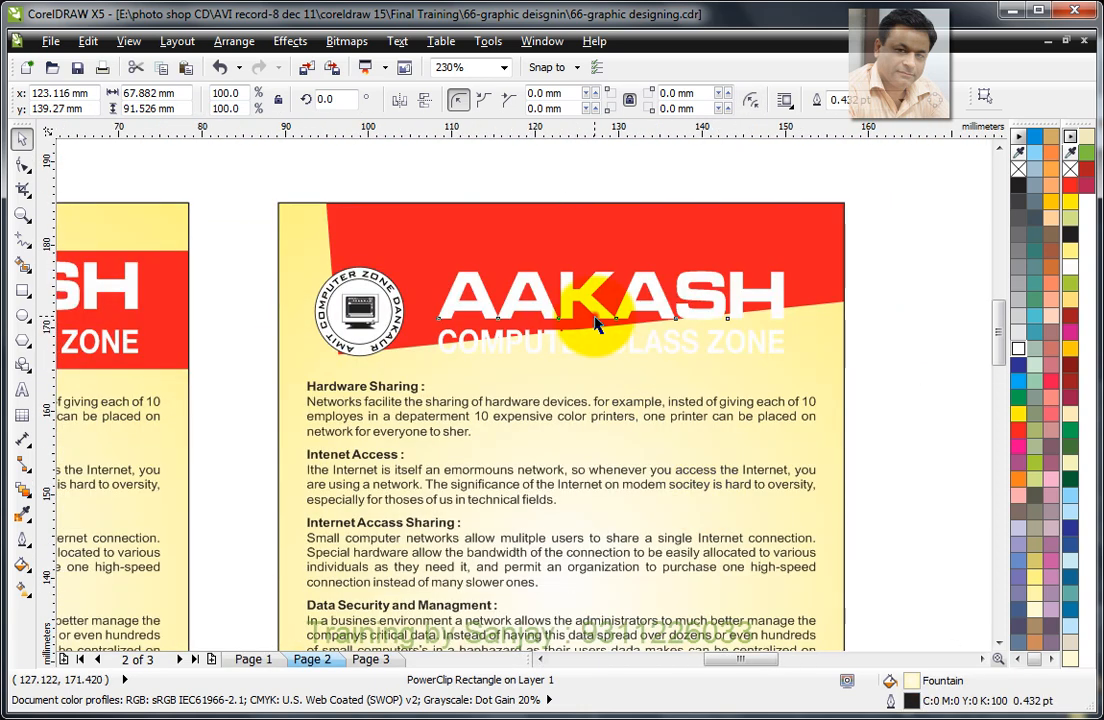
click(575, 292)
drag(575, 292, 584, 292)
drag(585, 343, 621, 277)
shift+click(618, 275)
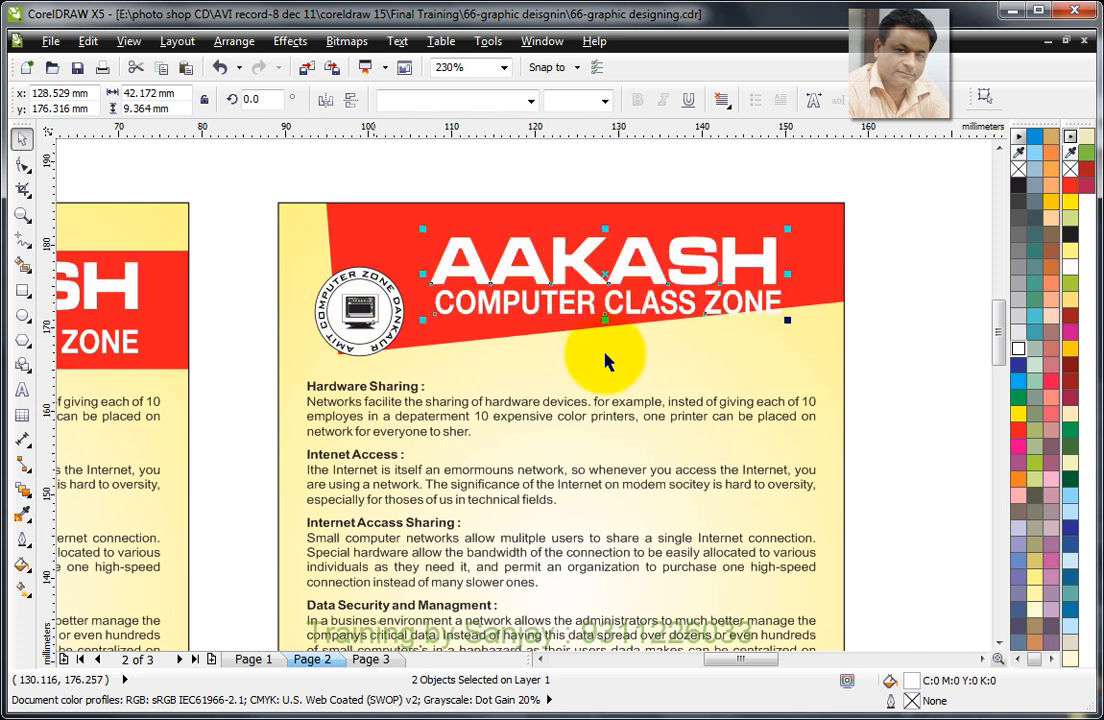
Lower the header band inside the PowerClip to about x 134.1 mm, y 181.5 mm and return to the page.
ctrl+click(816, 257)
drag(856, 216, 848, 250)
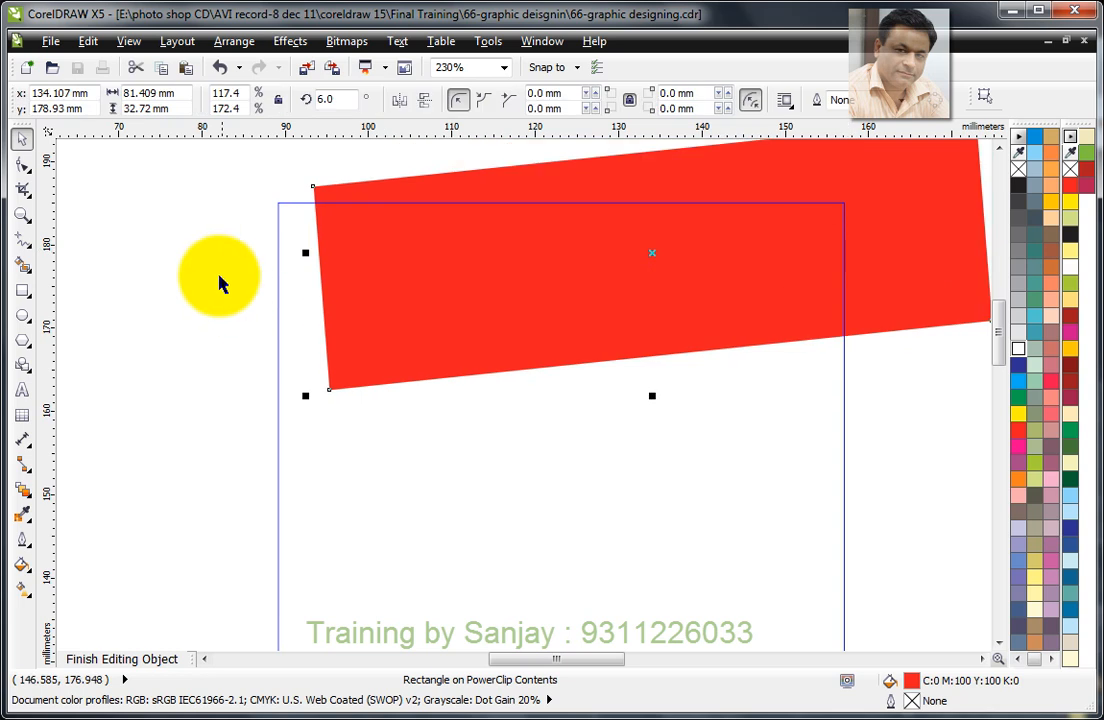
ctrl+click(209, 244)
click(934, 290)
ctrl+click(813, 279)
drag(802, 309, 802, 290)
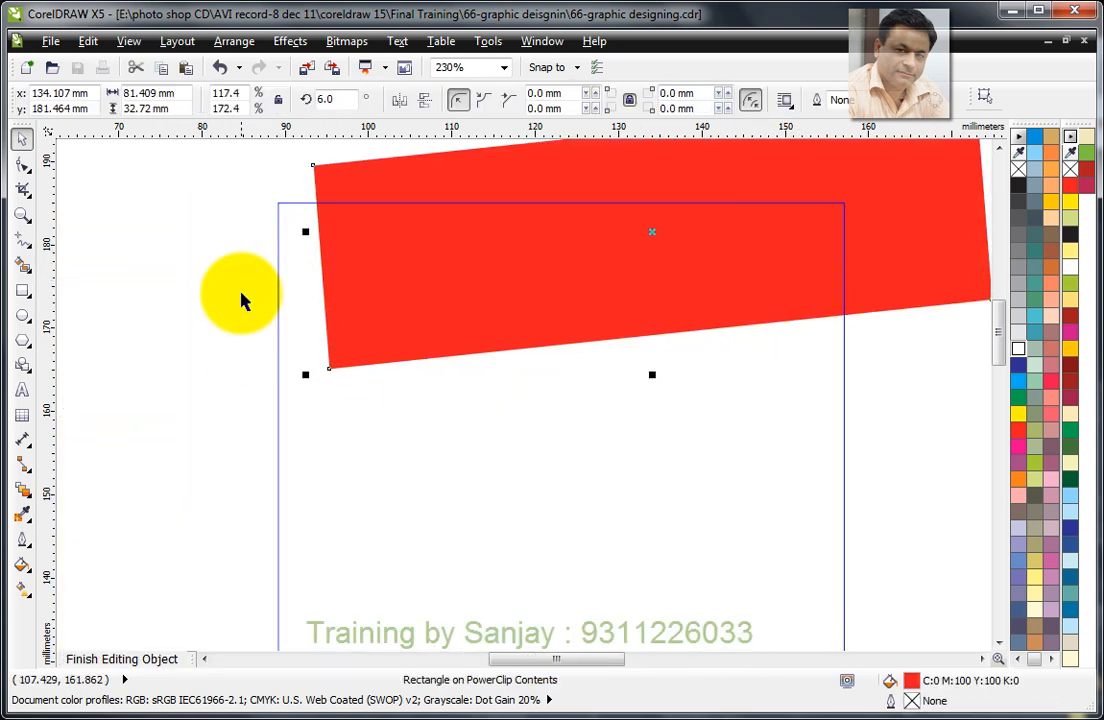
ctrl+click(244, 260)
Move the round logo up and slightly right onto the red band beside the AAKASH title.
drag(204, 229, 412, 364)
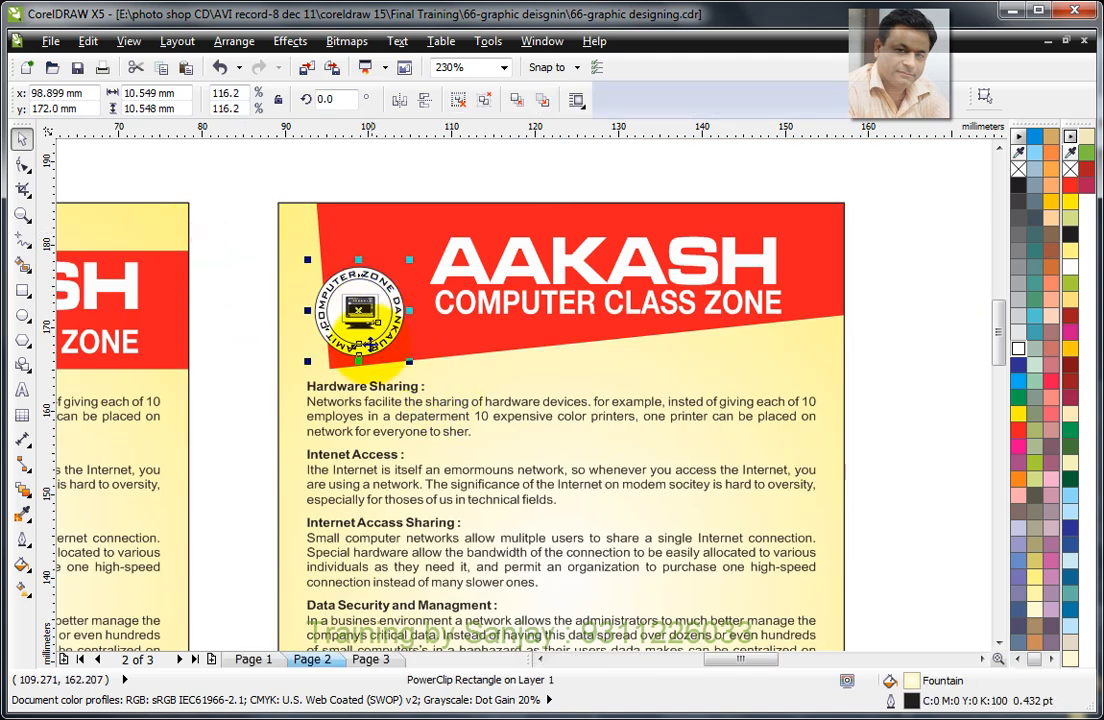
mouse_move(364, 318)
mouse_down()
mouse_move(378, 291)
mouse_move(358, 300)
mouse_up()
click(908, 286)
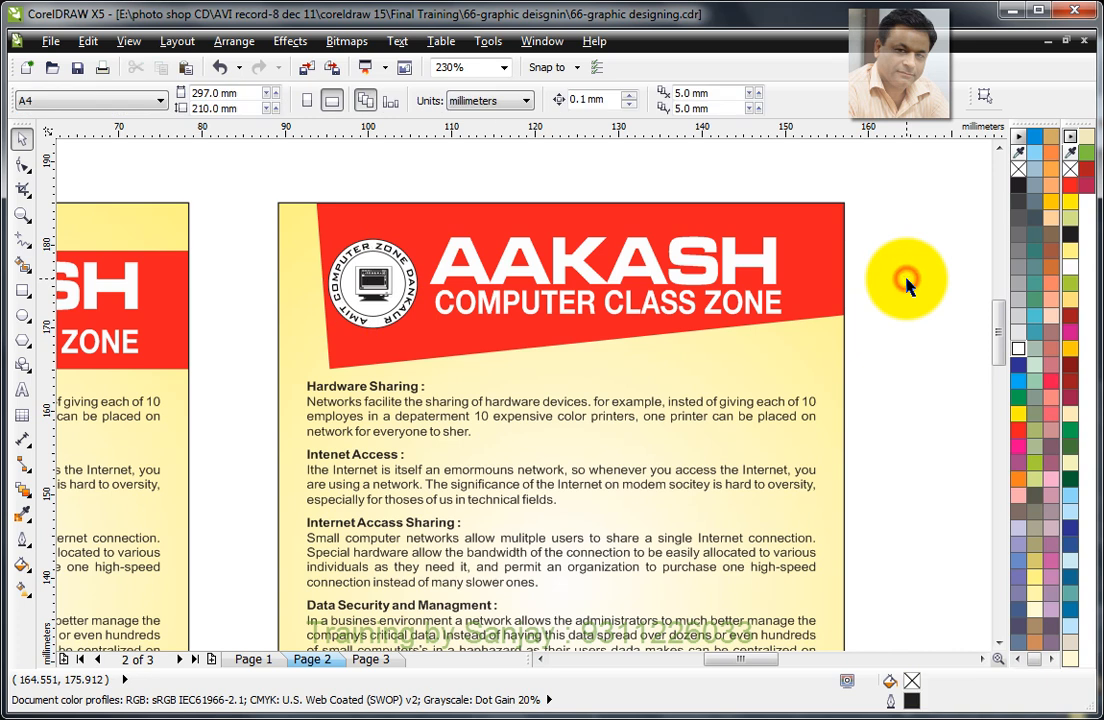
Open the tilted flyer's PowerClip contents and raise the footer band to about x 113.4 mm, y 96.6 mm.
scroll(905, 284, down, 4)
drag(648, 230, 931, 505)
drag(333, 365, 820, 601)
click(659, 486)
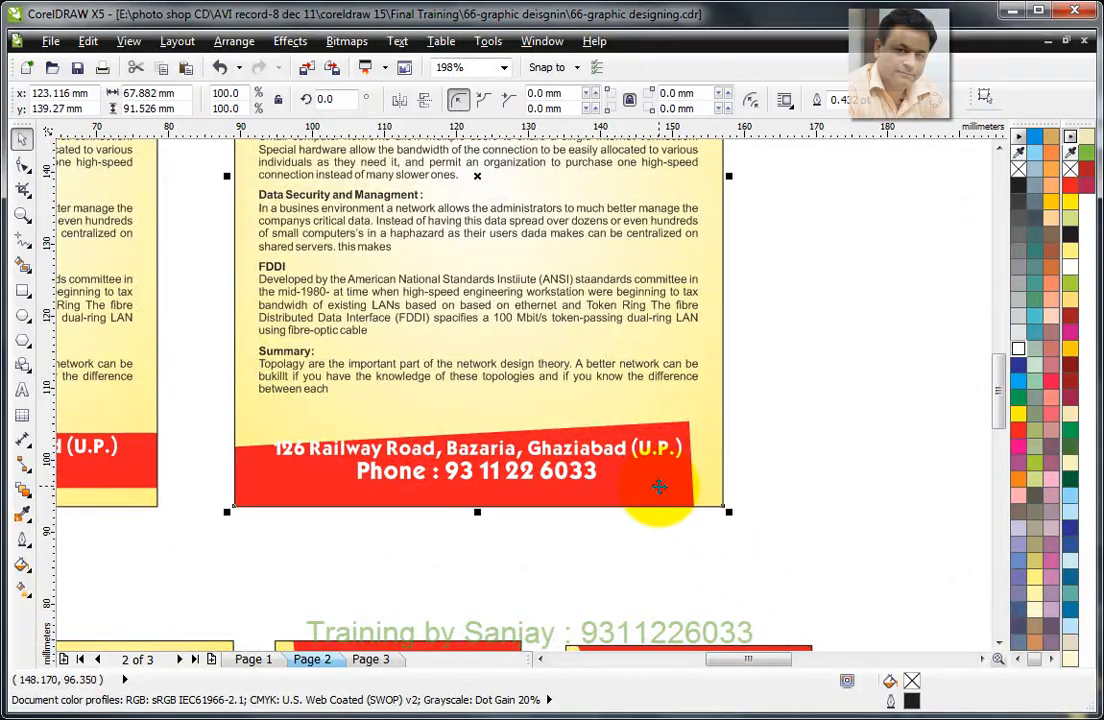
ctrl+click(659, 486)
click(661, 488)
drag(664, 485, 668, 469)
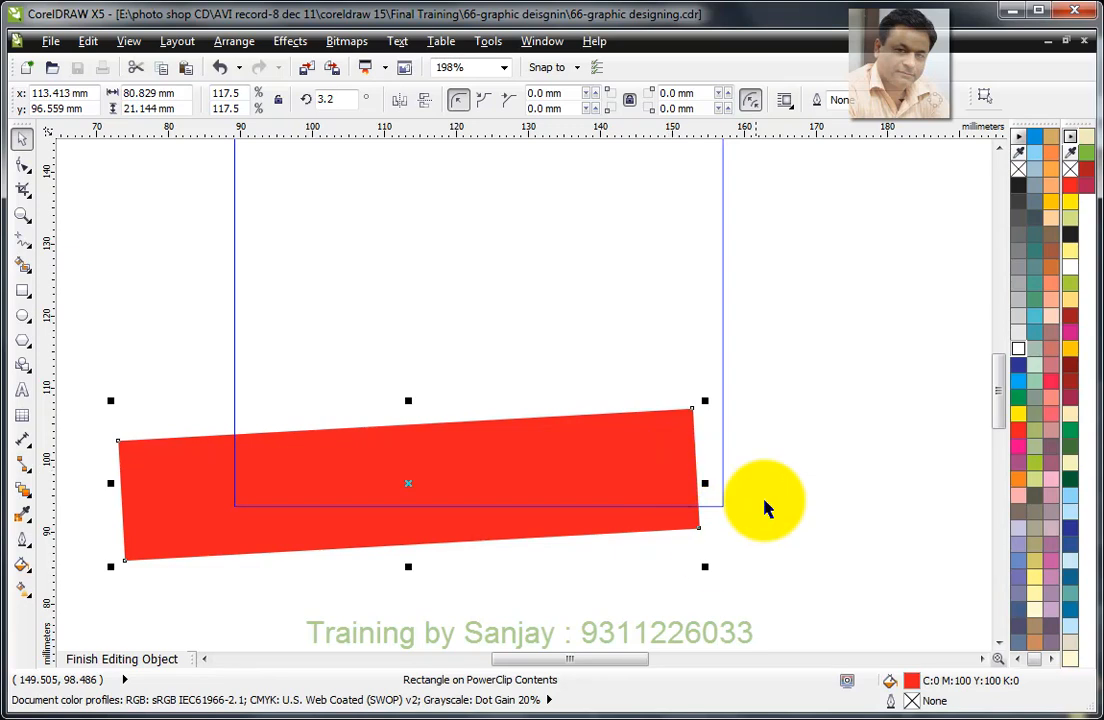
Finish editing the PowerClip and place a duplicate of the tilted flyer outside the page, directly below the rounded-band flyer.
ctrl+click(803, 331)
click(795, 375)
scroll(778, 365, down, 2)
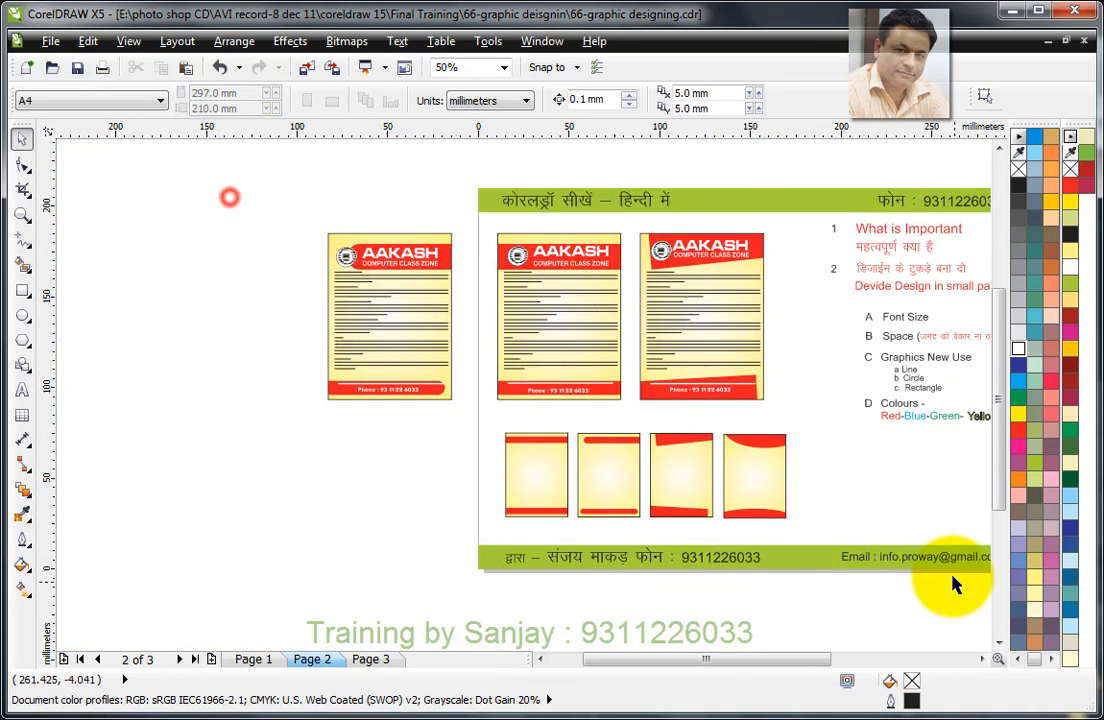
scroll(760, 405, up, 1)
mouse_move(584, 209)
mouse_down()
mouse_move(752, 389)
mouse_move(768, 425)
mouse_up()
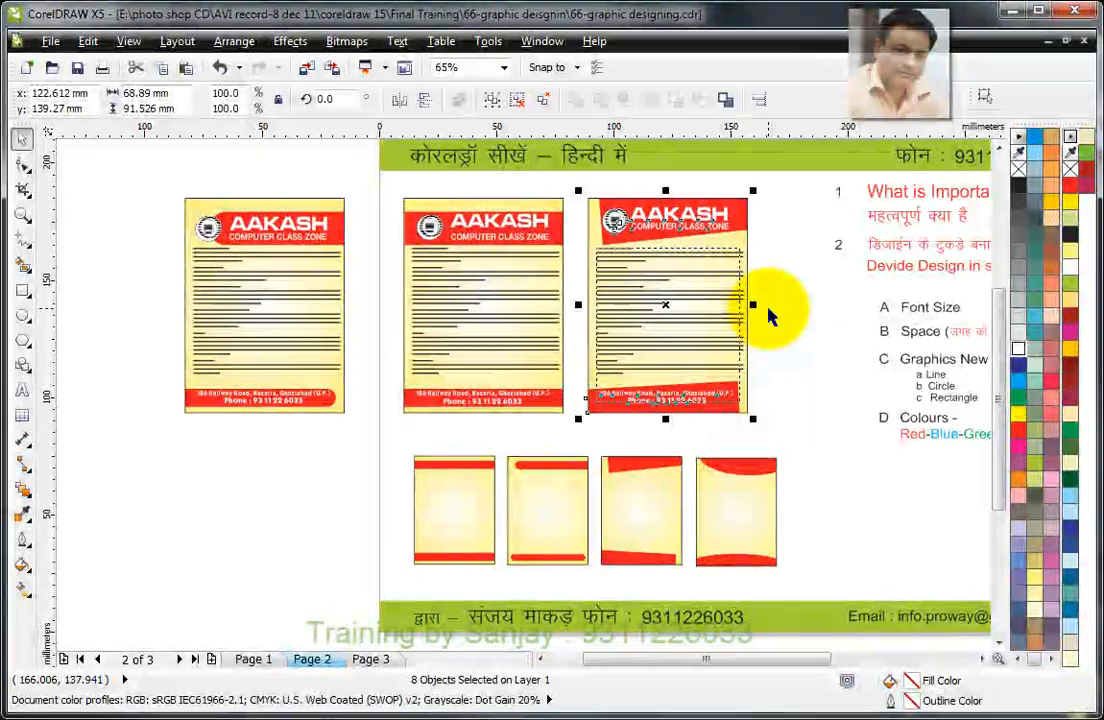
drag(694, 236, 289, 459)
right_click(289, 459)
click(814, 302)
Open the original tilted flyer's PowerClip contents and delete both tilted red bands.
click(730, 211)
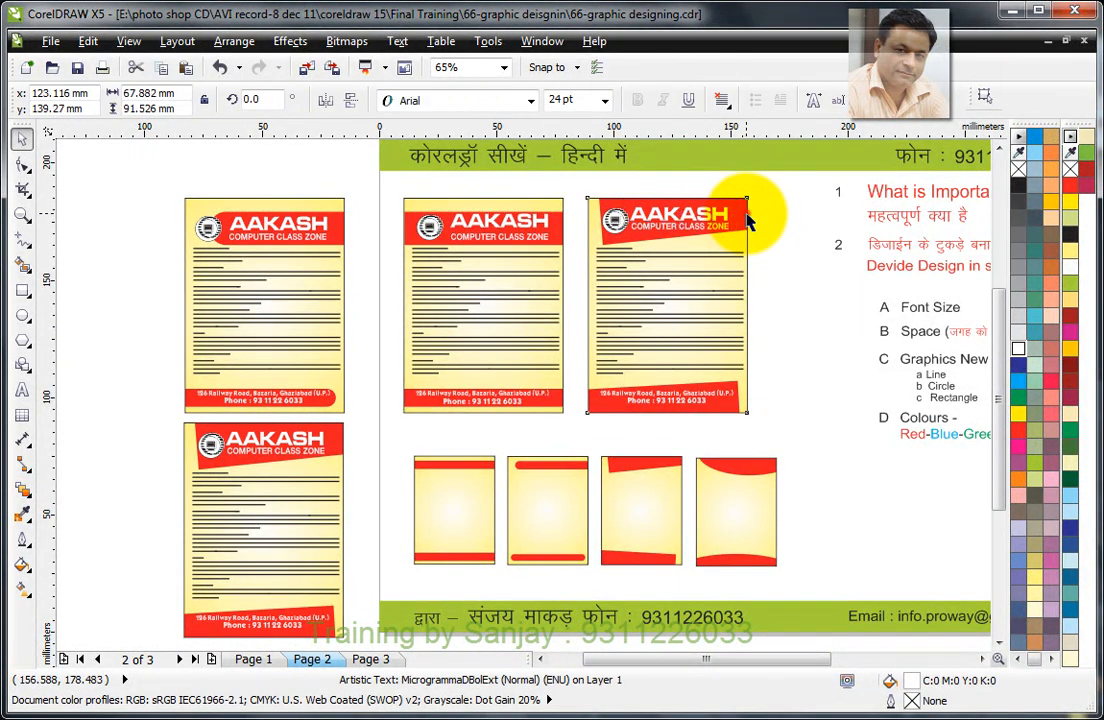
click(747, 214)
ctrl+click(733, 234)
drag(471, 156, 924, 525)
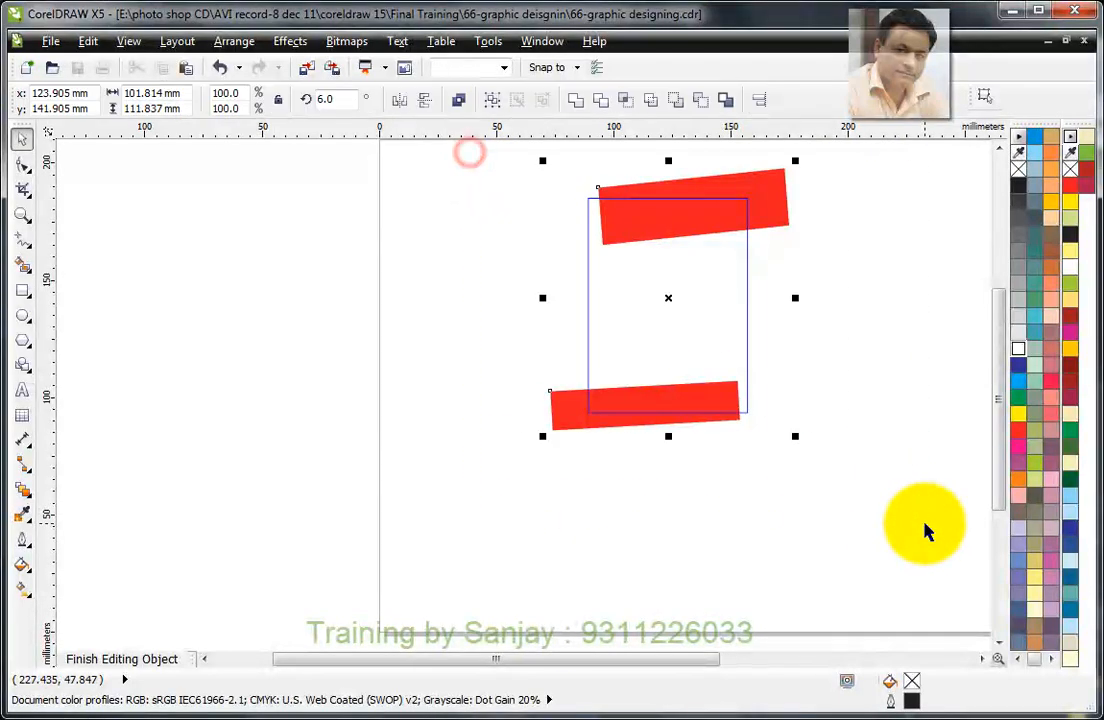
key(Delete)
drag(493, 168, 867, 439)
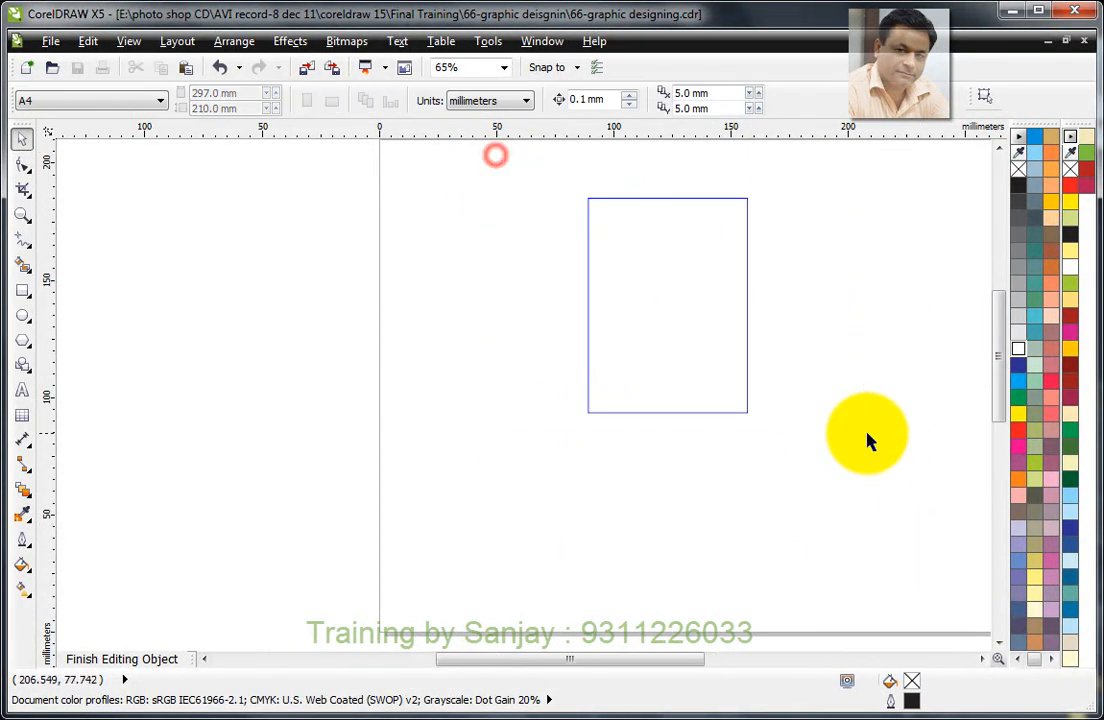
Draw an ellipse about 90.7 by 30.9 mm across the frame's upper edge and rotate it to about 5.4°.
click(20, 314)
drag(362, 153, 735, 283)
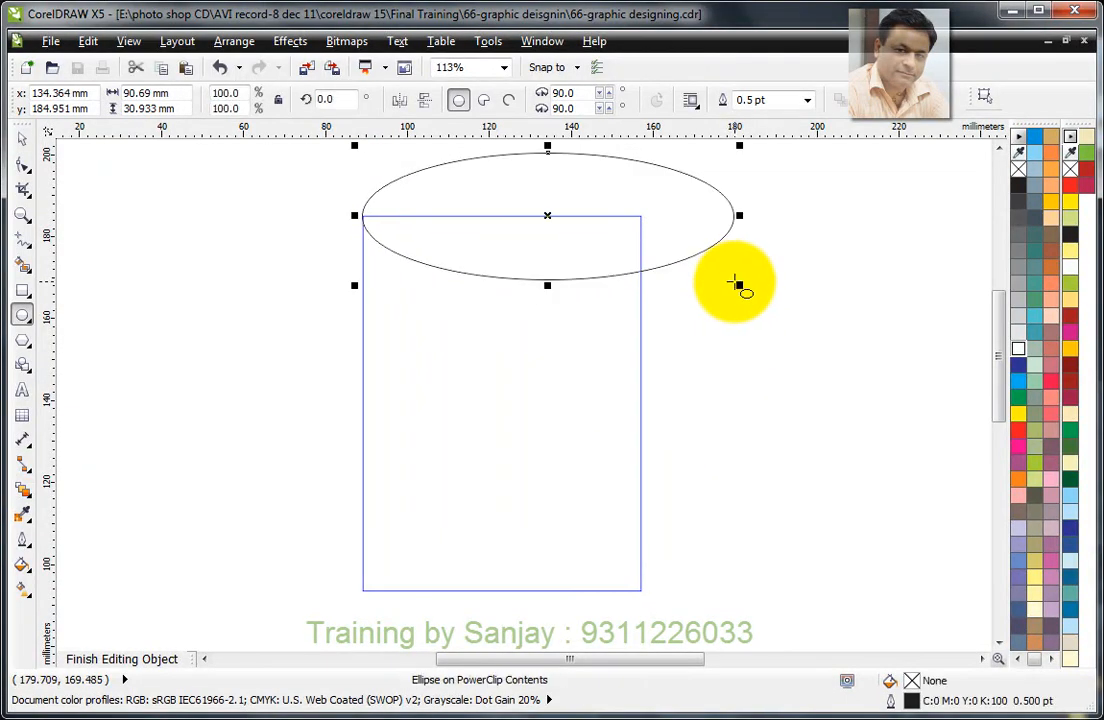
click(23, 138)
click(547, 219)
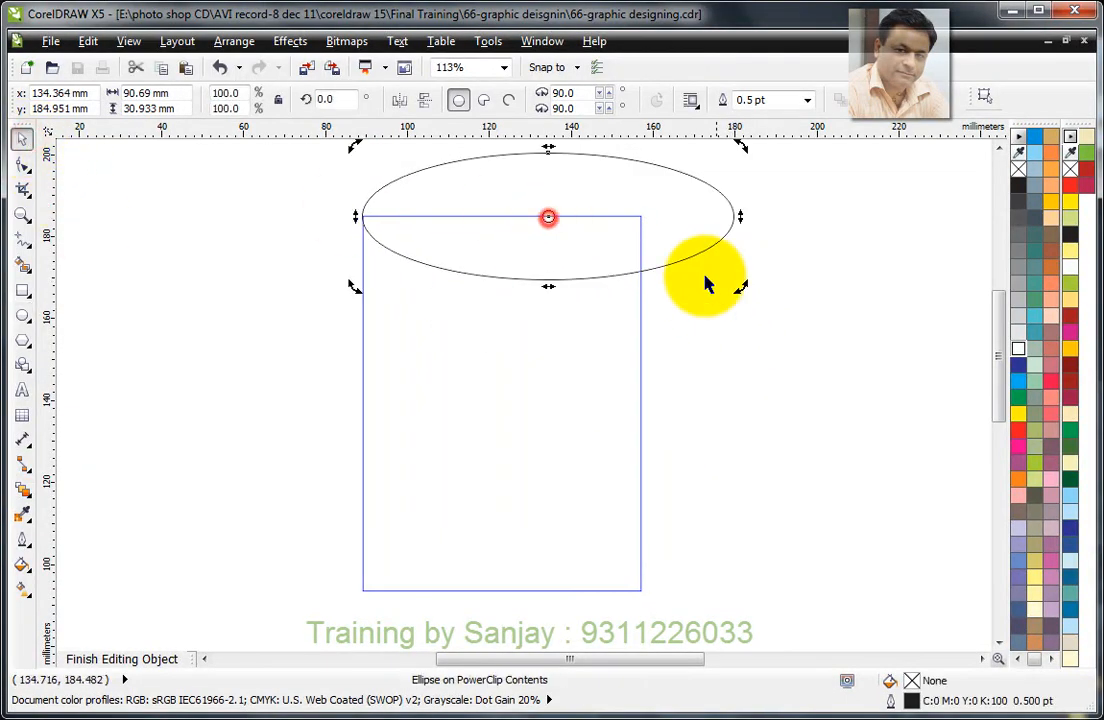
drag(738, 287, 760, 268)
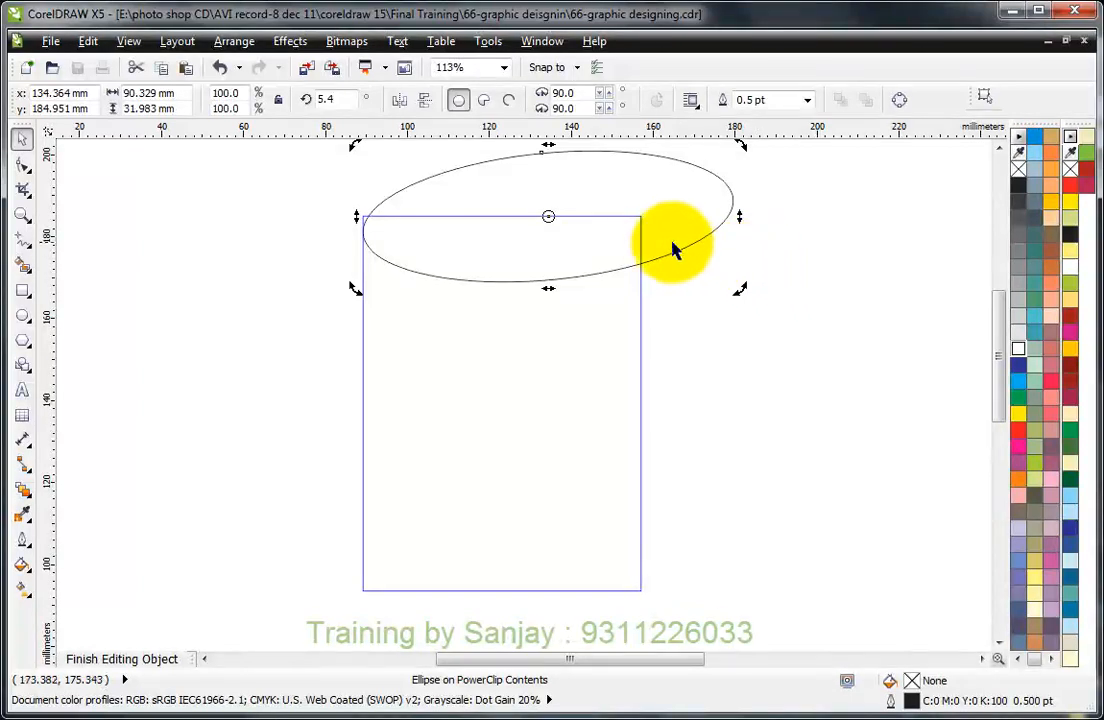
Move the ellipse to about x 139.3 mm, y 182.4 mm, and give it a red fill with no outline.
drag(672, 256, 680, 267)
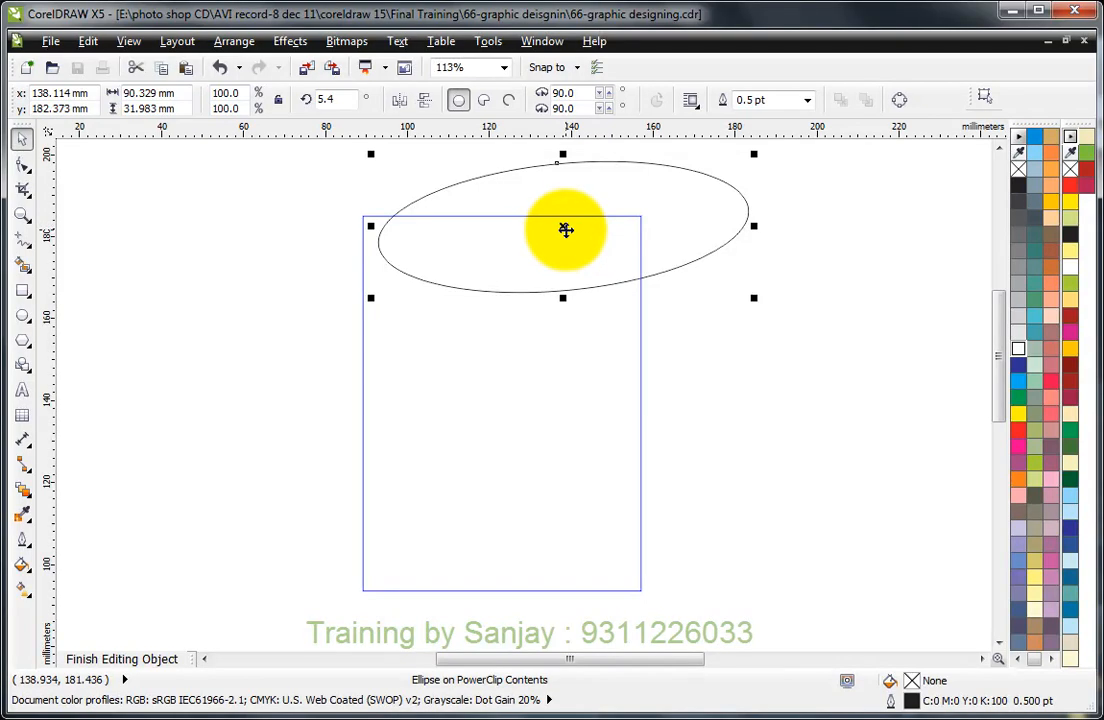
drag(569, 229, 570, 229)
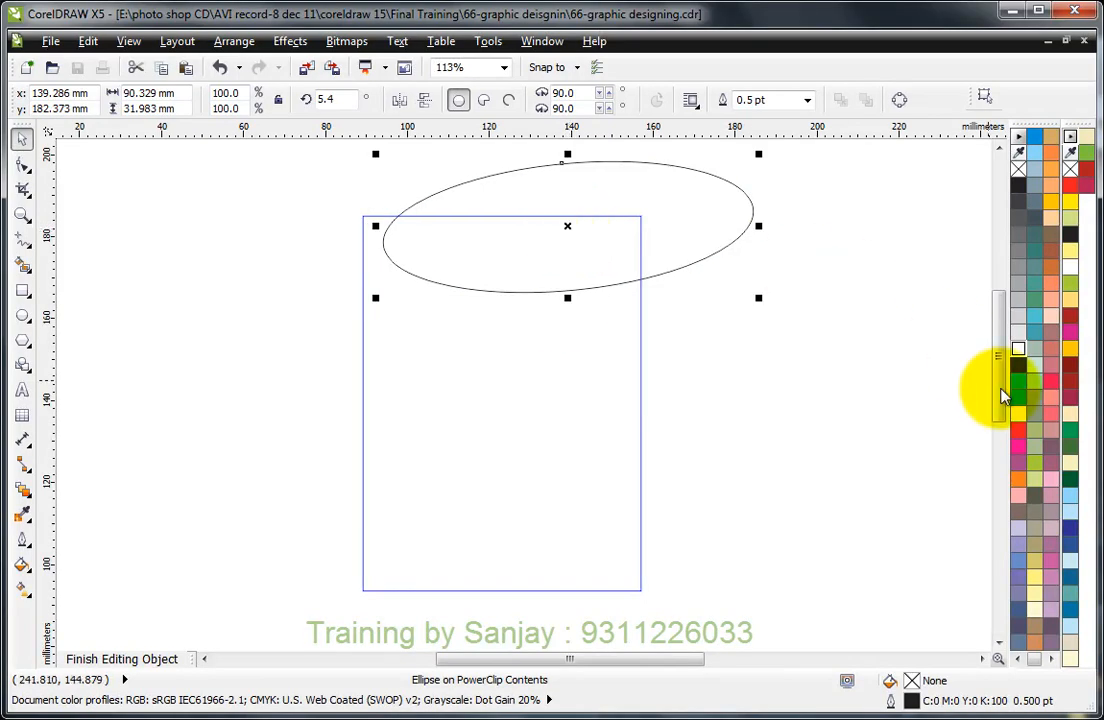
click(1016, 431)
right_click(1018, 168)
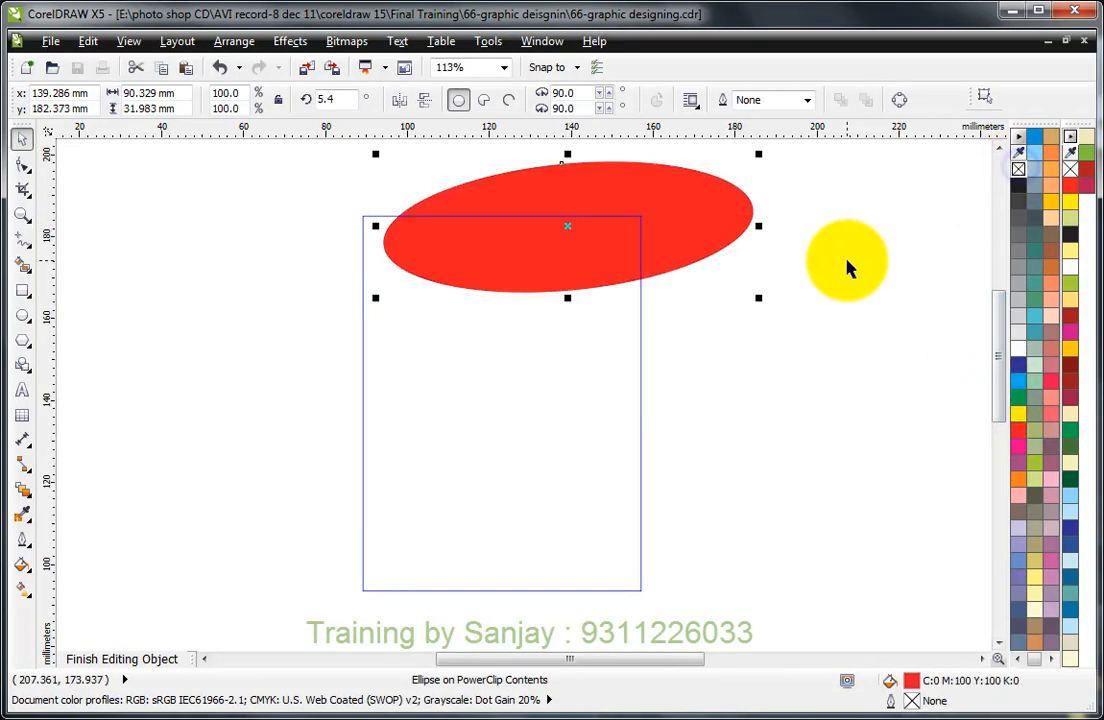
Place a copy of the red ellipse over the frame's lower edge at about x 114.7 mm, y 90.5 mm, and return to the page.
drag(668, 266, 563, 578)
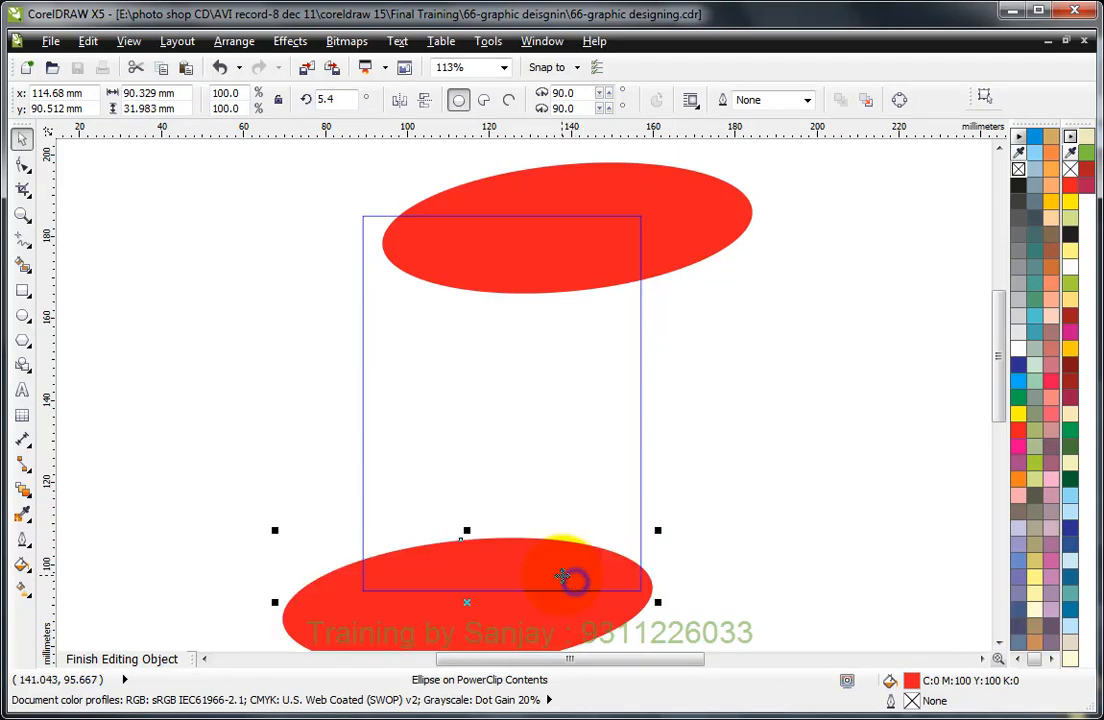
ctrl+click(695, 417)
scroll(694, 336, down, 2)
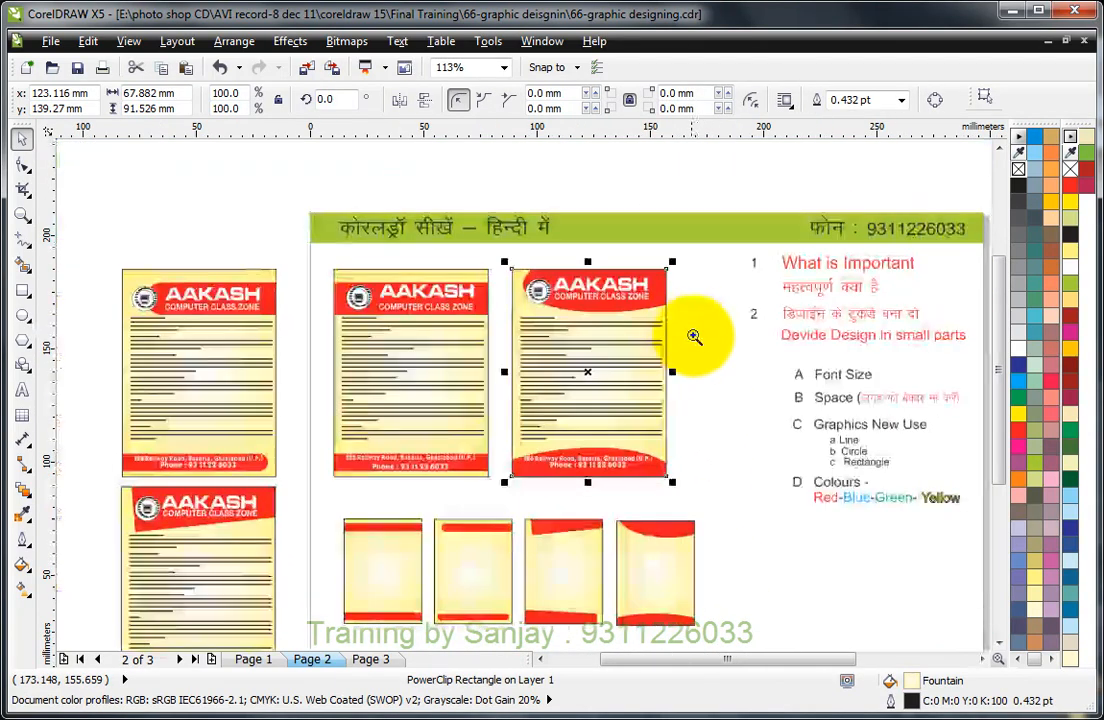
Shift the round logo, AAKASH title and subtitle slightly down together on the curved red header.
drag(365, 254, 719, 554)
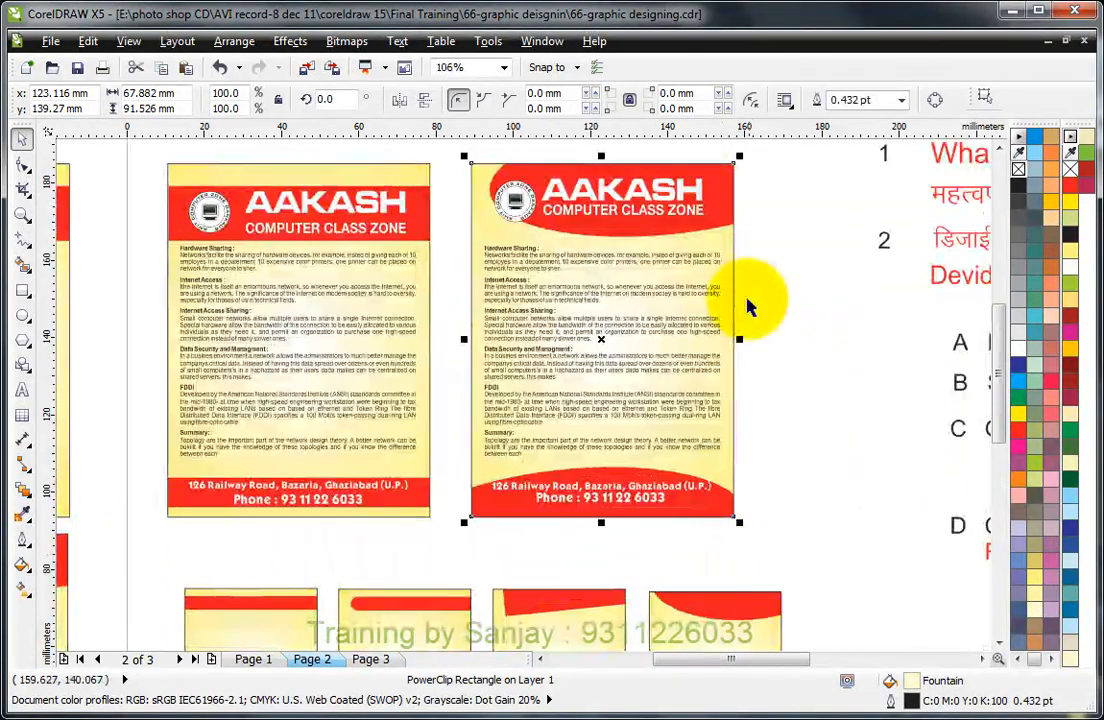
click(761, 269)
key(z)
drag(419, 153, 771, 480)
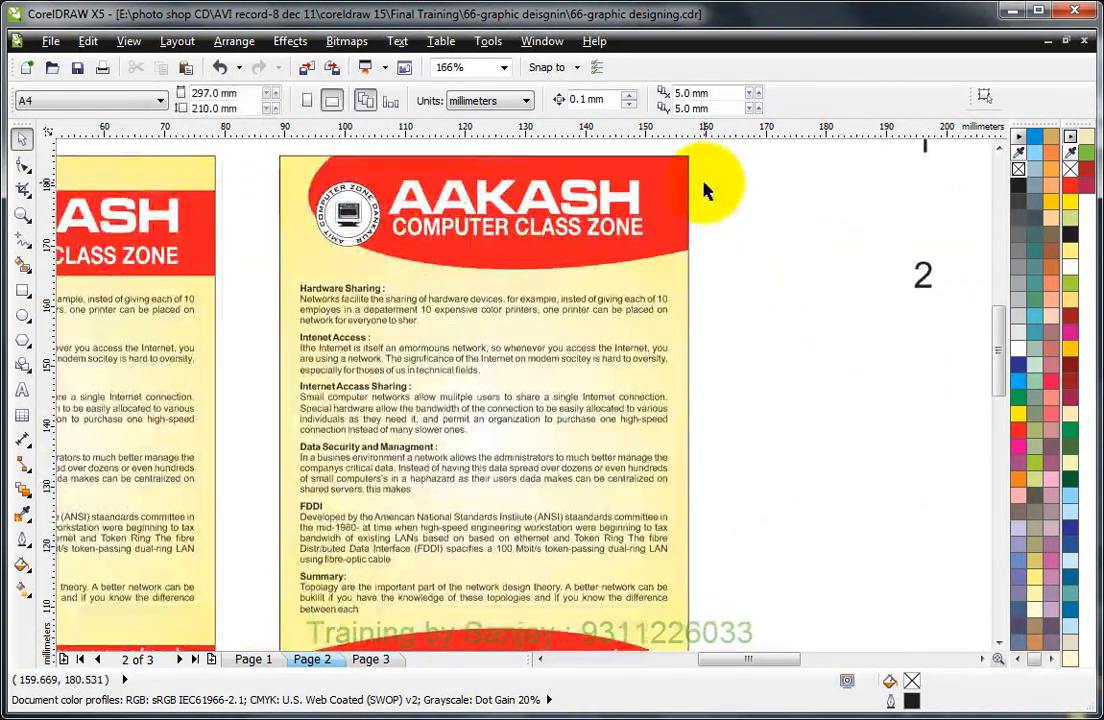
drag(255, 142, 660, 283)
drag(524, 207, 525, 221)
click(790, 226)
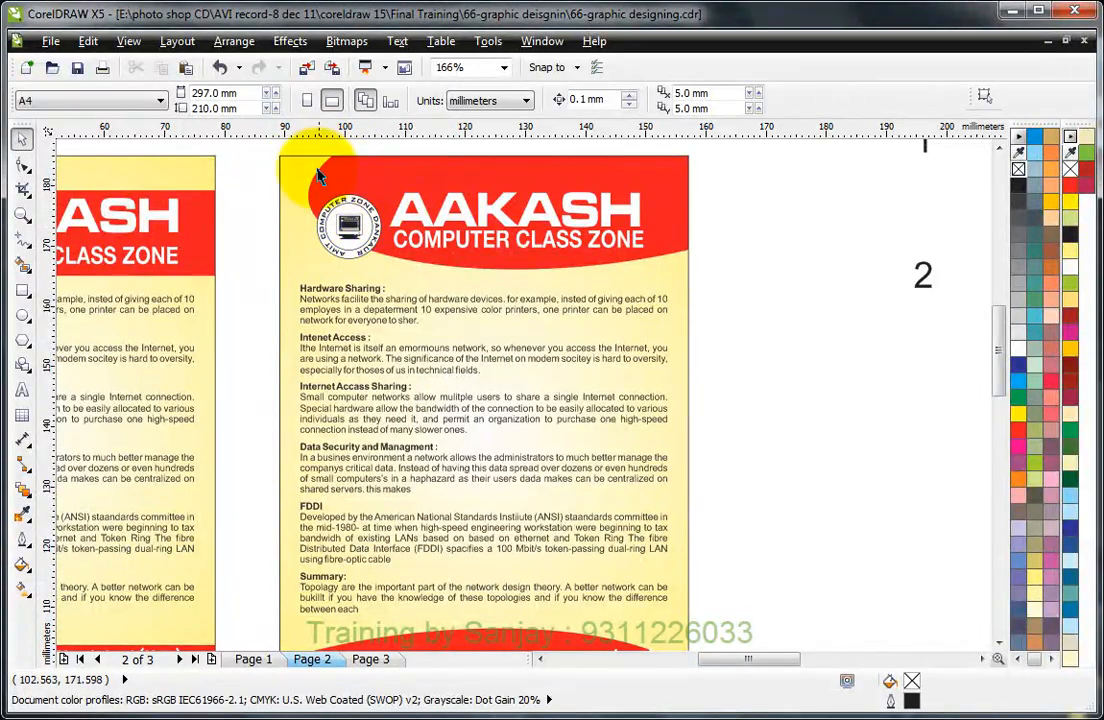
Move the header ellipse inside the PowerClip to about x 146.1 mm, y 179.9 mm, and return to the page.
click(663, 214)
ctrl+click(615, 232)
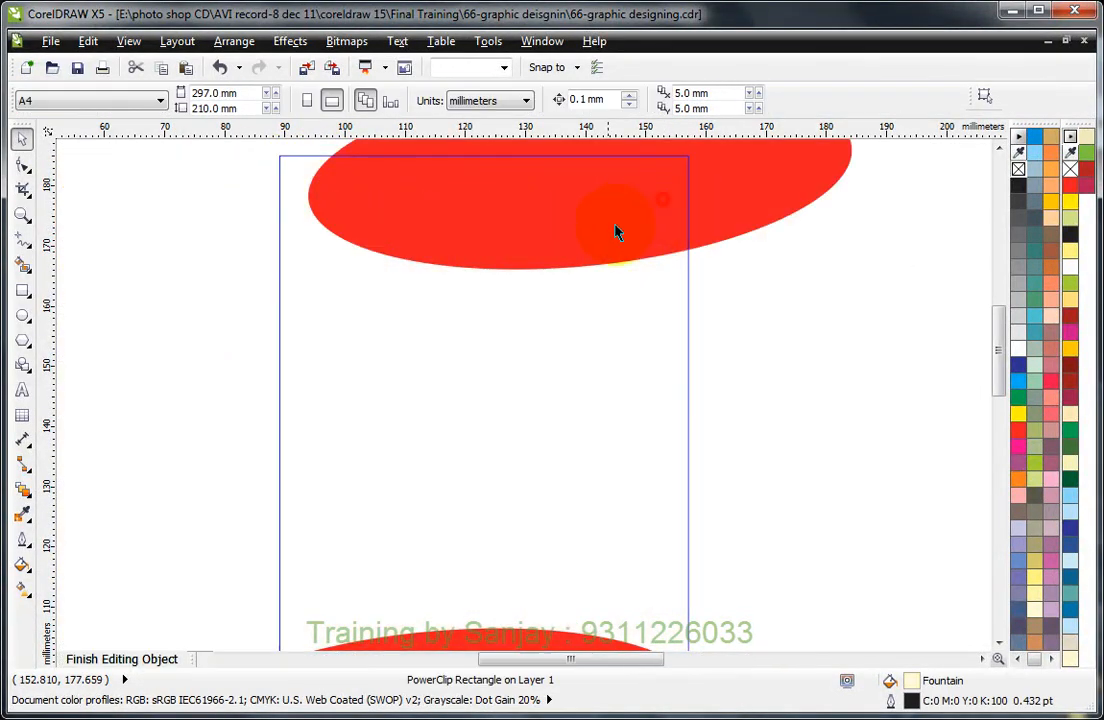
drag(652, 207, 660, 214)
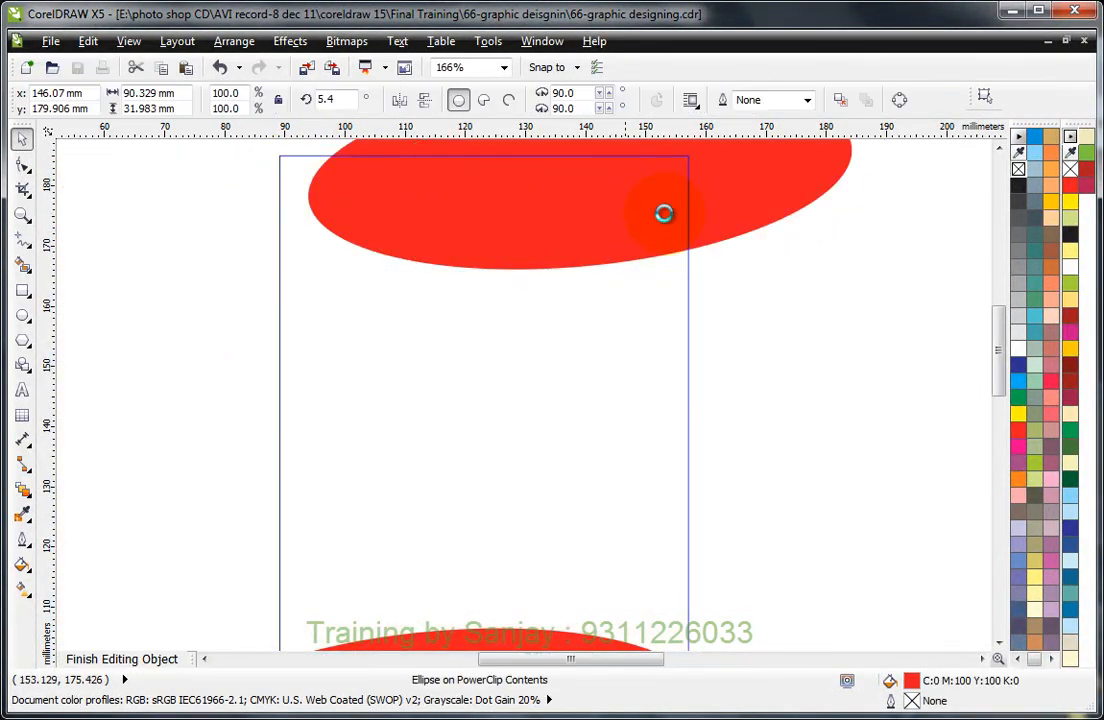
ctrl+click(753, 346)
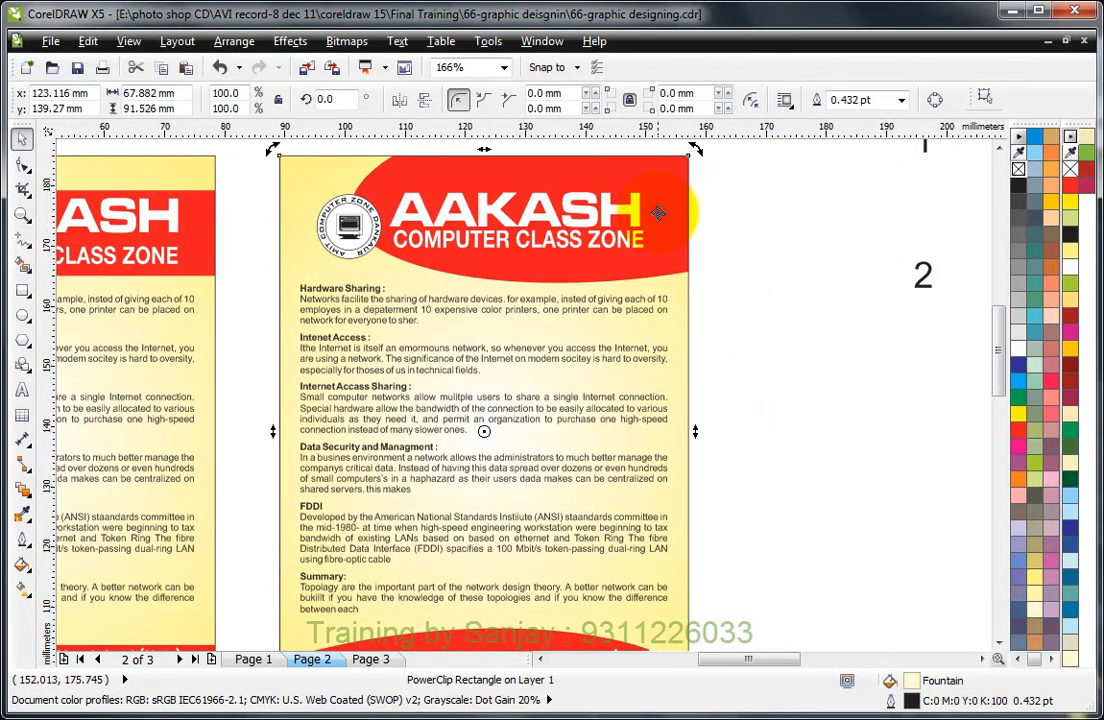
scroll(690, 214, down, 2)
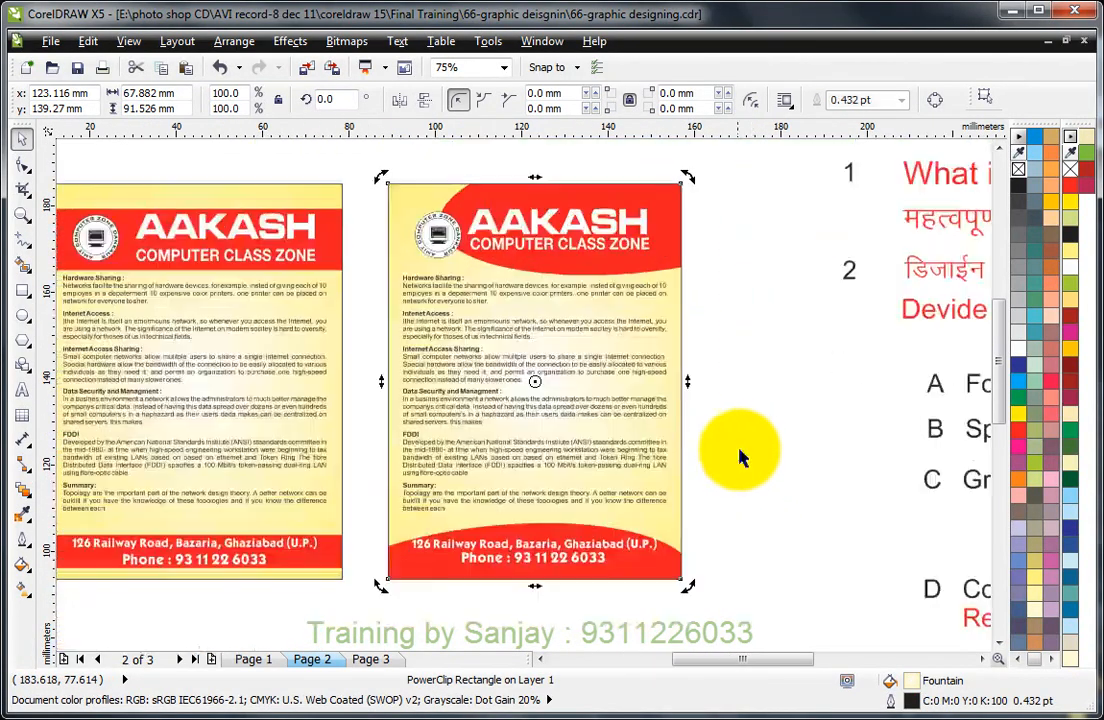
Widen the footer ellipse inside the flyer's PowerClip to flatten its curve behind the address, and return to the page.
click(727, 434)
key(F2)
drag(340, 496, 762, 630)
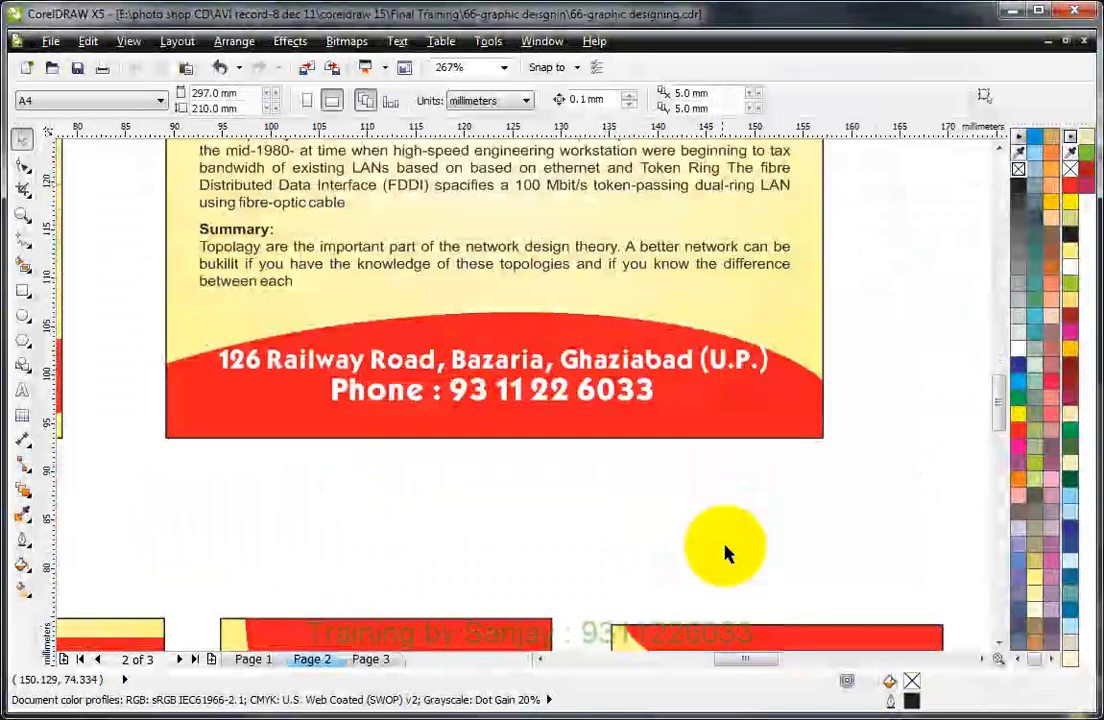
click(764, 354)
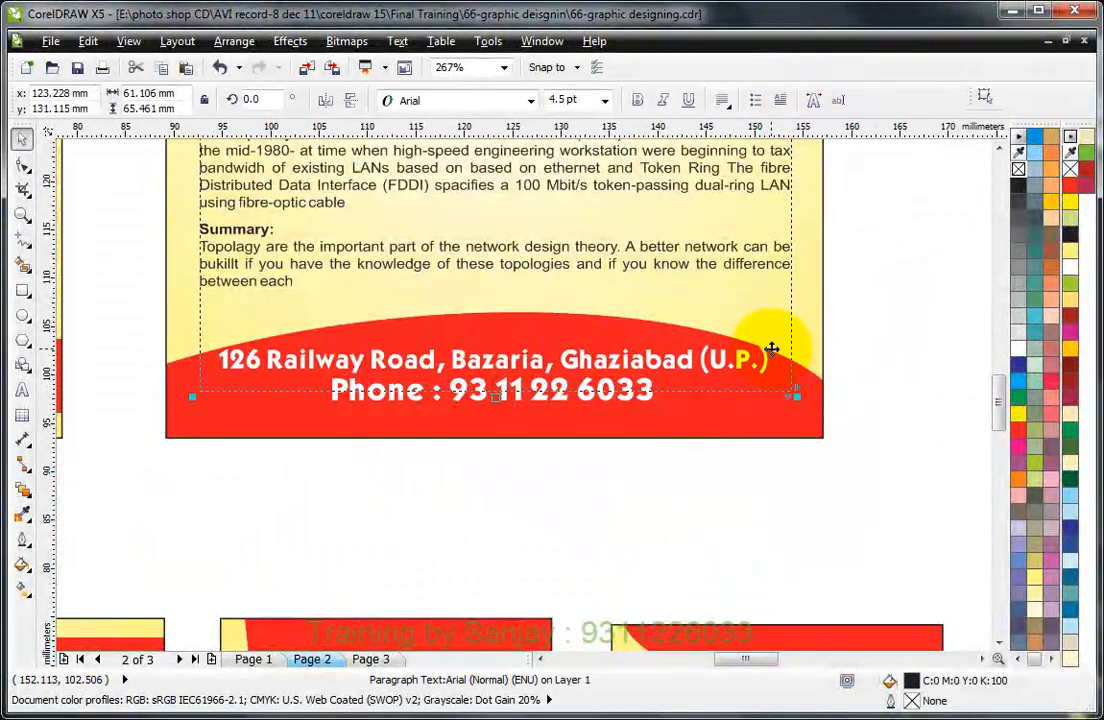
click(751, 424)
ctrl+click(761, 425)
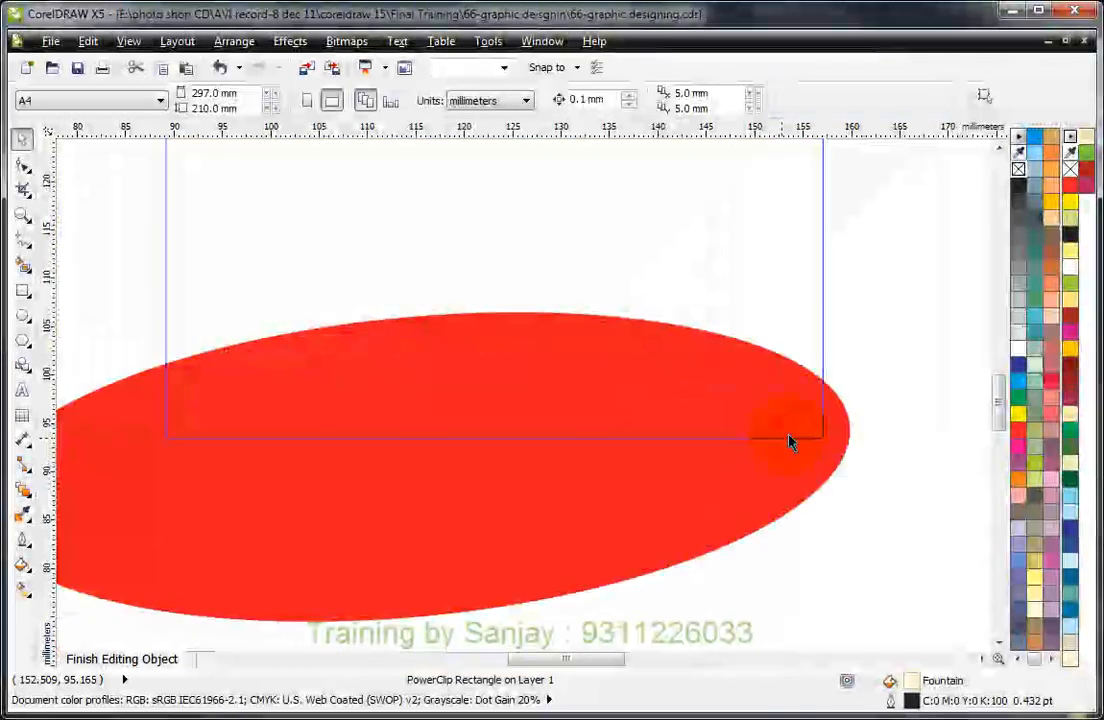
click(789, 442)
drag(853, 463, 831, 416)
ctrl+click(872, 257)
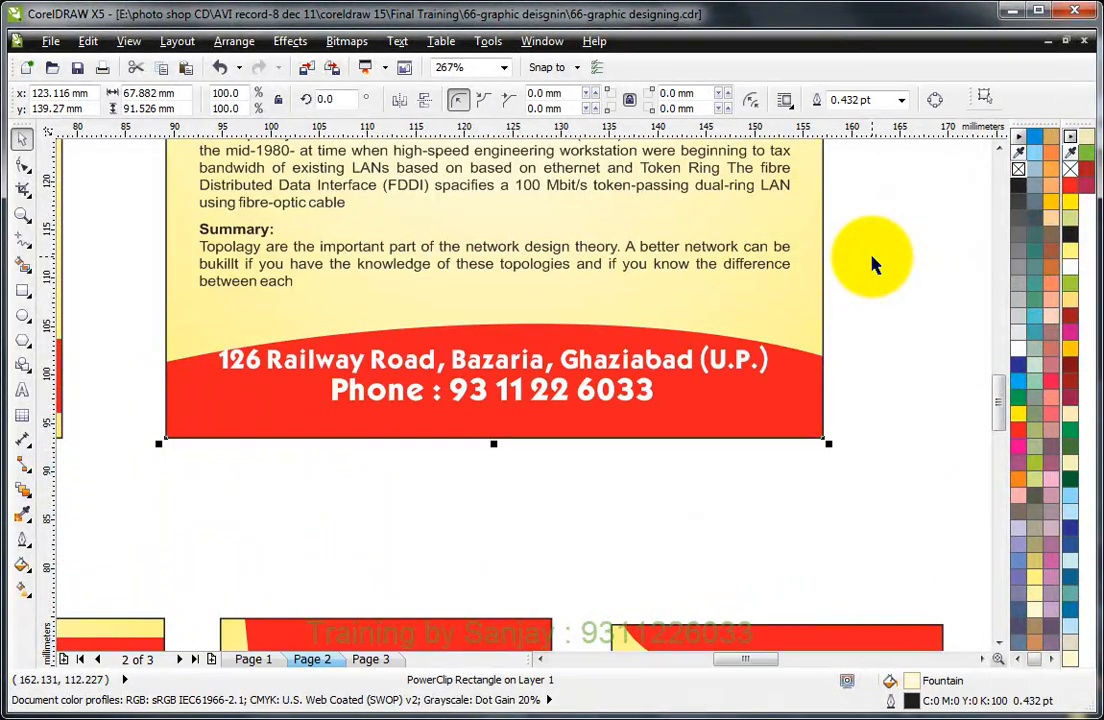
Reopen the PowerClip, stretch the footer ellipse to about 136.2 mm wide at about x 114.3 mm, y 90.8 mm, and finish editing.
ctrl+click(795, 428)
drag(795, 428, 862, 418)
drag(941, 463, 1035, 451)
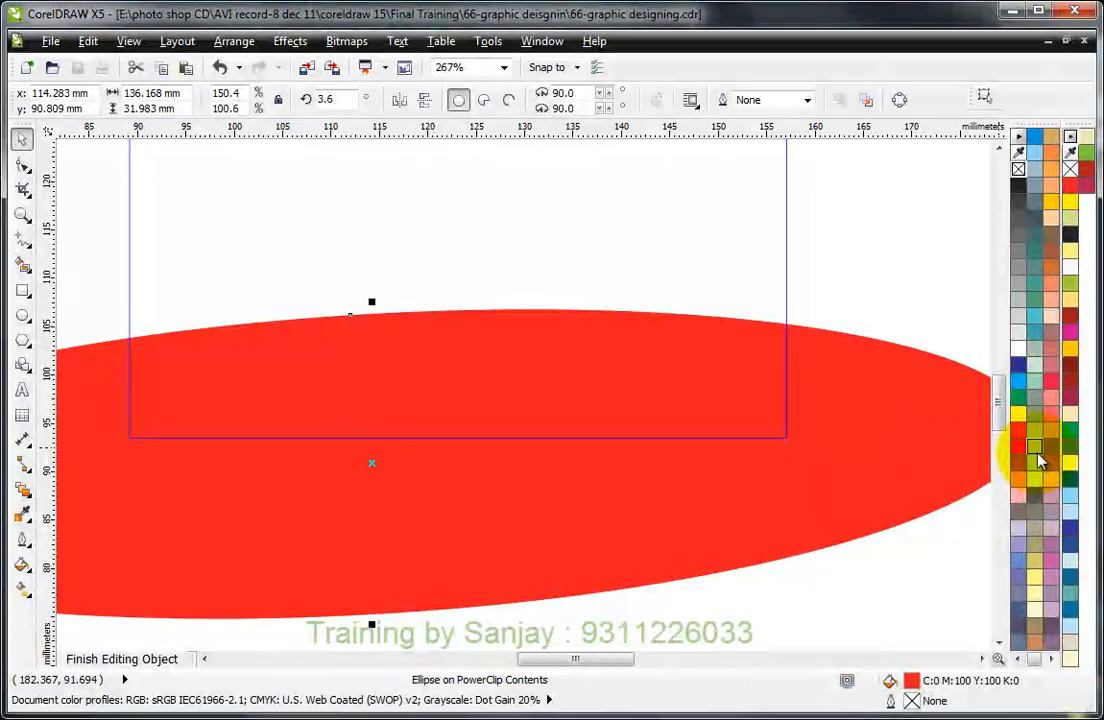
ctrl+click(896, 240)
click(641, 325)
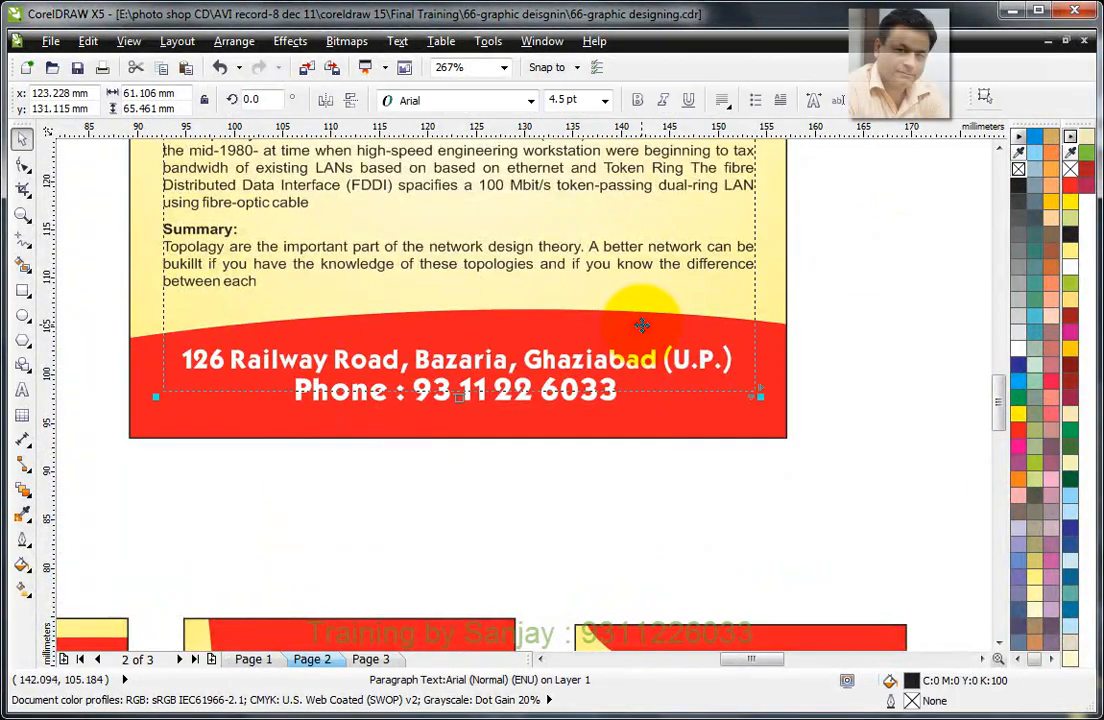
click(780, 347)
click(845, 254)
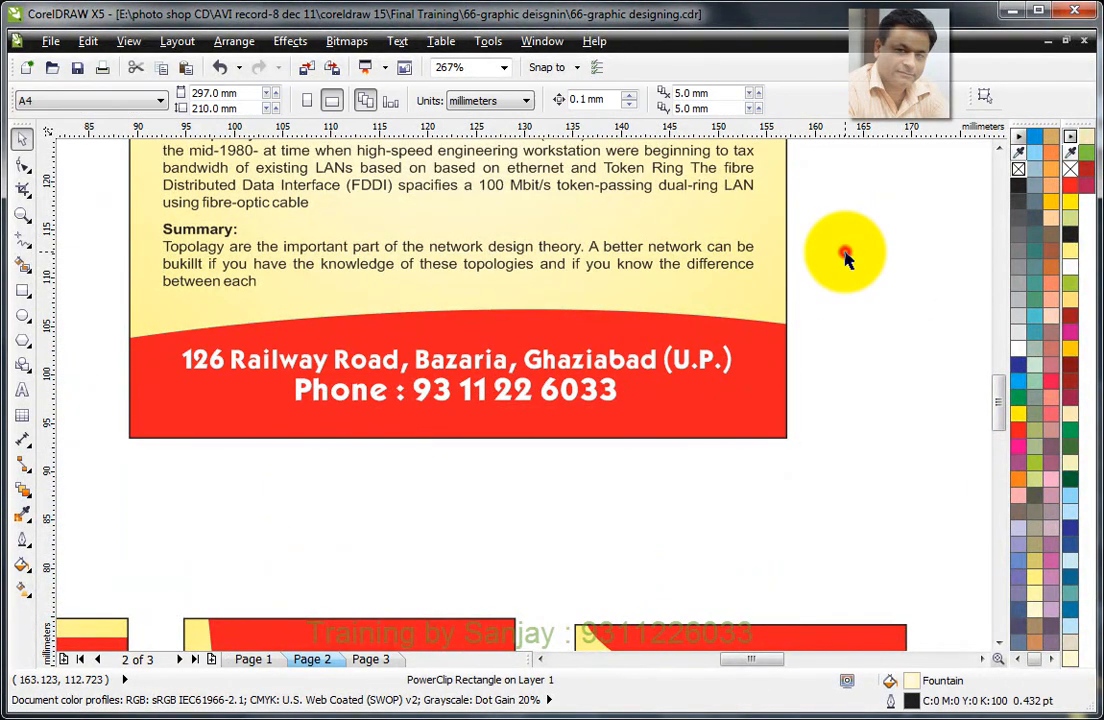
Open the curved flyer's PowerClip contents again and widen the footer ellipse to about 149.2 mm.
scroll(845, 250, down, 3)
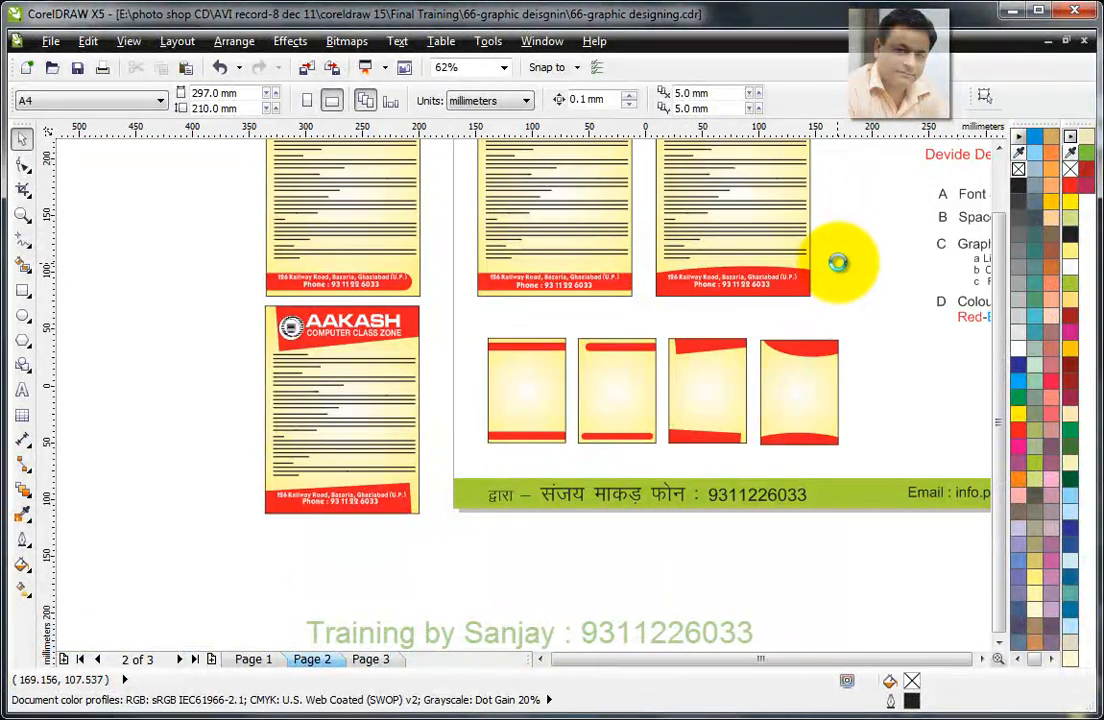
scroll(838, 264, down, 1)
scroll(907, 380, up, 2)
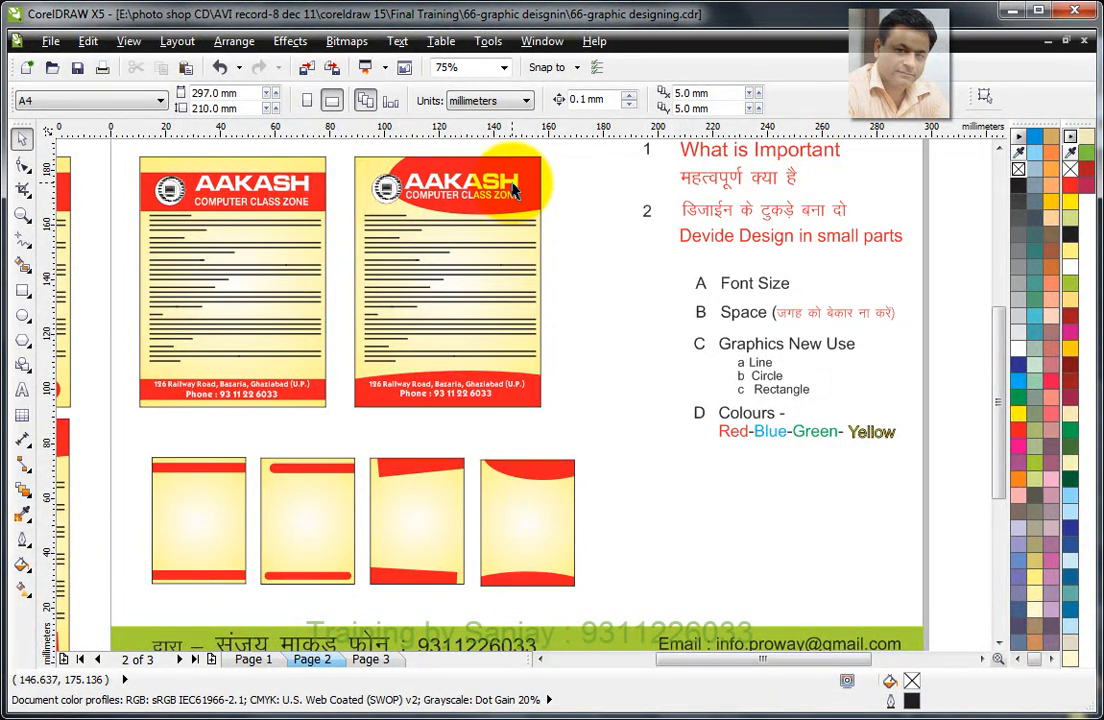
key(z)
drag(322, 150, 606, 447)
click(746, 158)
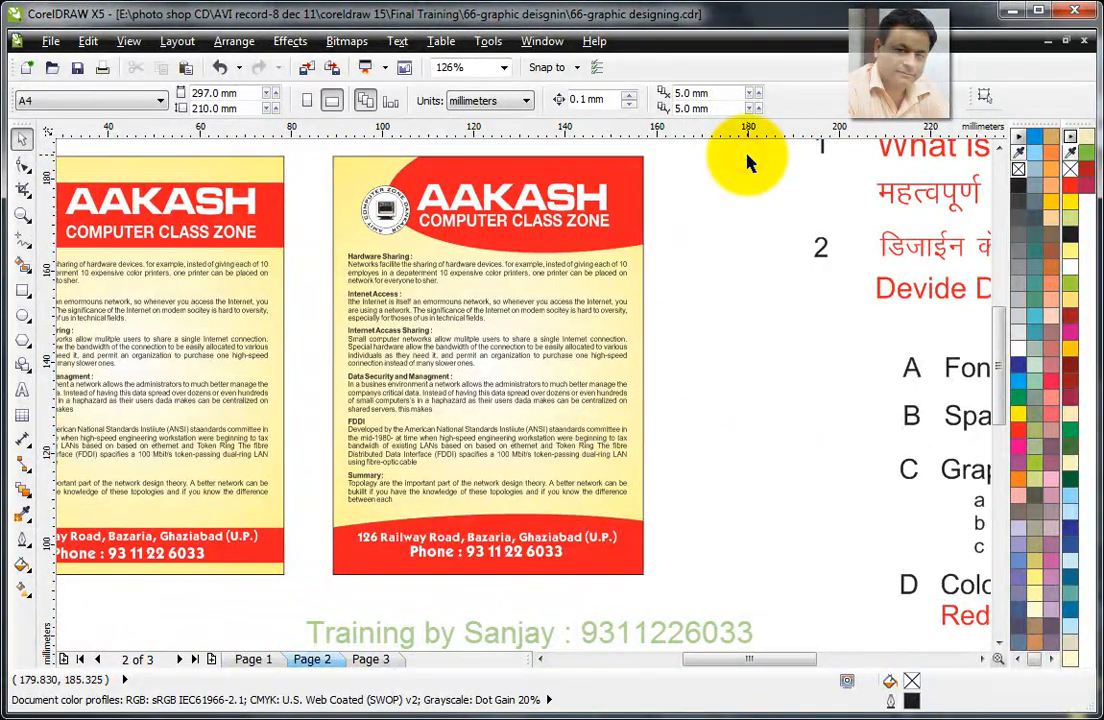
click(624, 193)
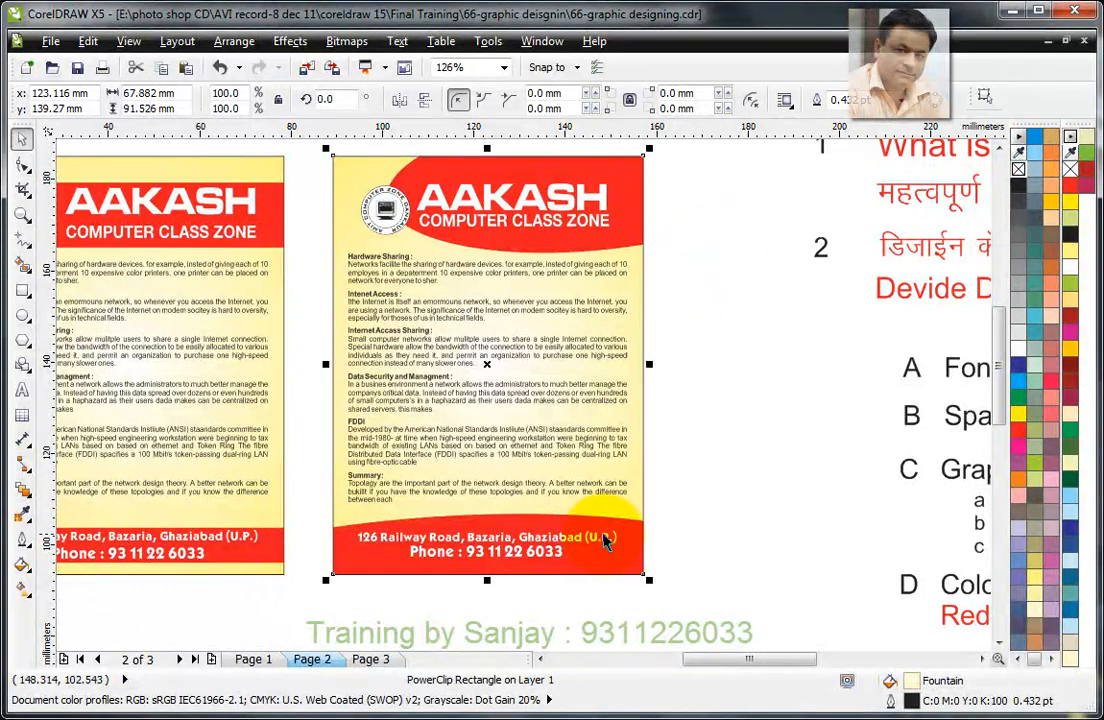
ctrl+click(628, 538)
click(638, 532)
ctrl+click(640, 543)
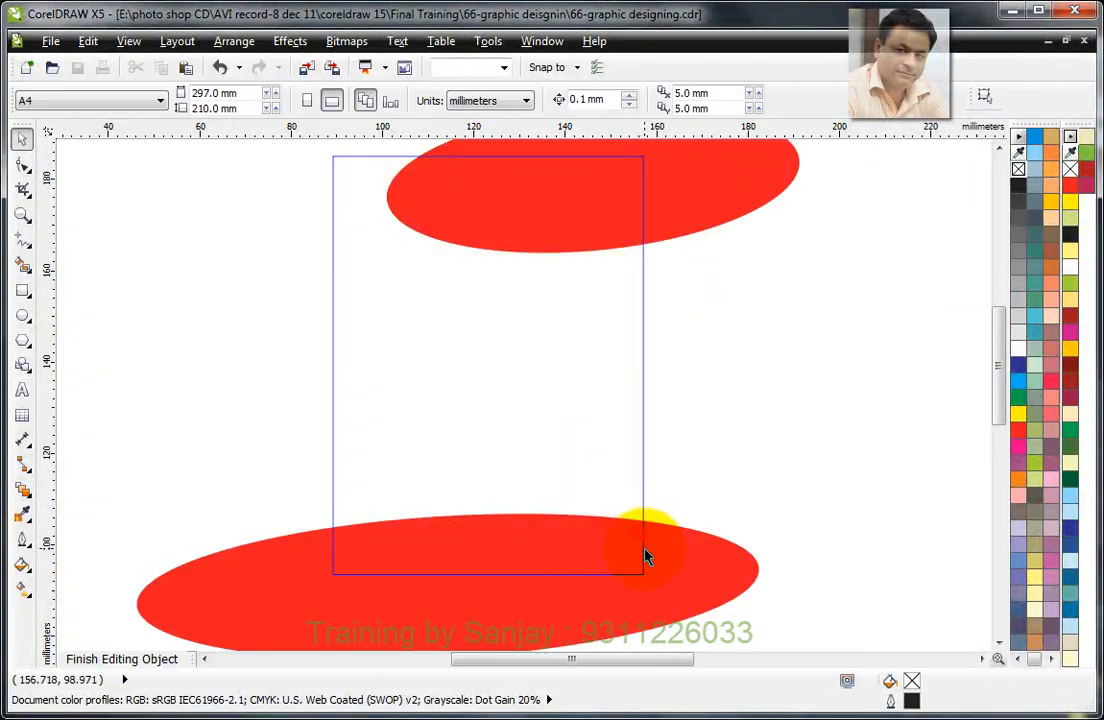
click(663, 566)
drag(768, 586, 797, 586)
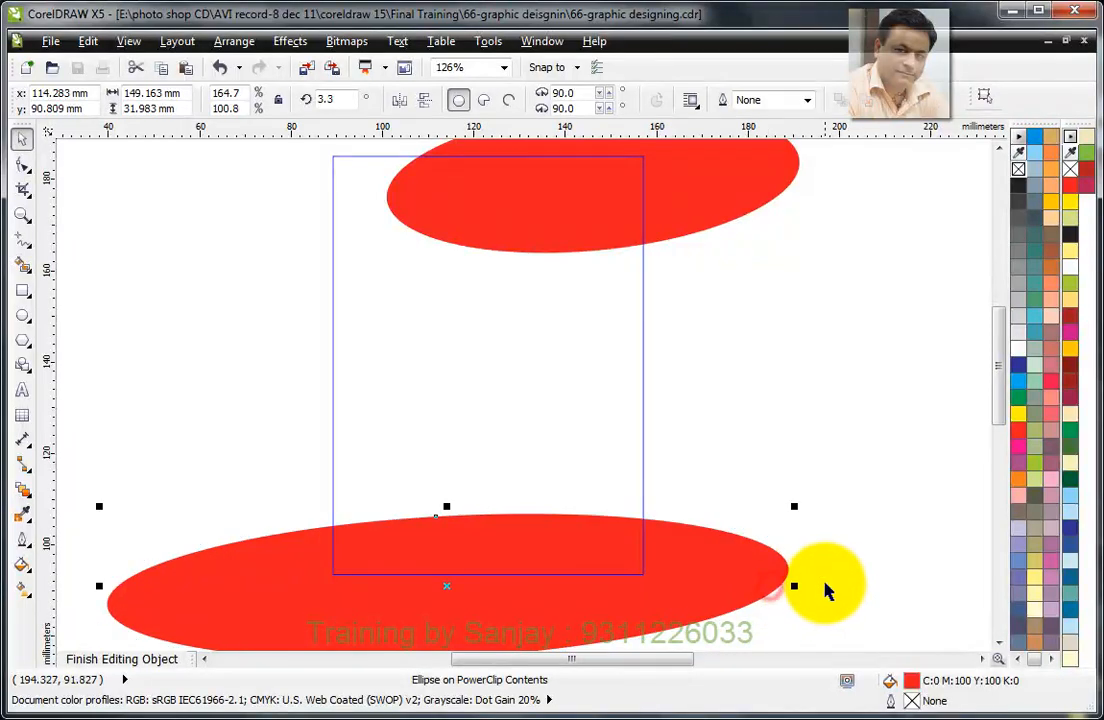
Raise the footer ellipse, shift the header ellipse down and left to enlarge both red areas, and return to the page.
drag(709, 569, 709, 546)
drag(593, 245, 565, 263)
ctrl+click(722, 333)
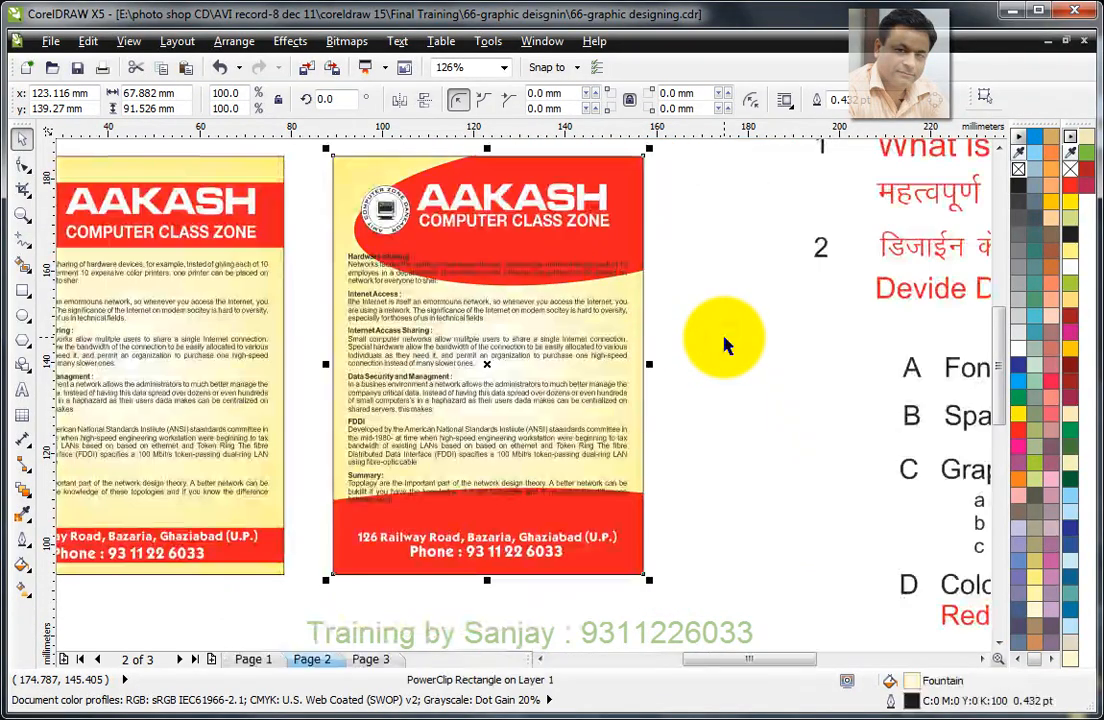
click(712, 226)
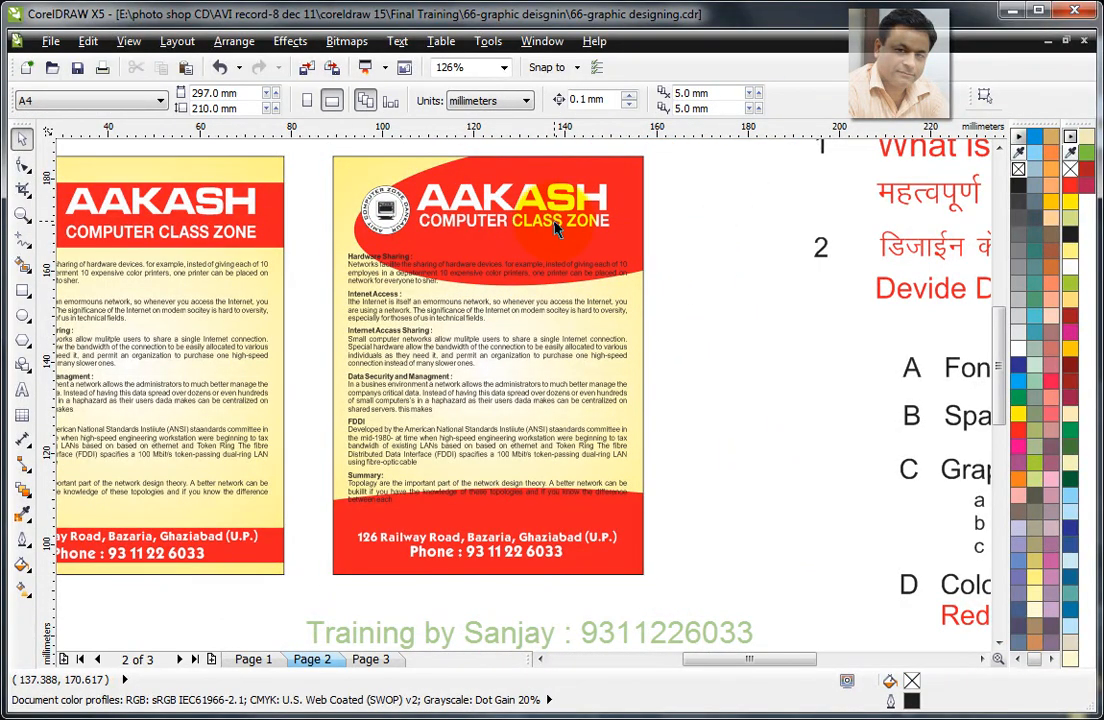
Open the curved flyer's PowerClip, raise the header ellipse to about x 142.5 mm, y 178.4 mm, and return to the page.
click(476, 219)
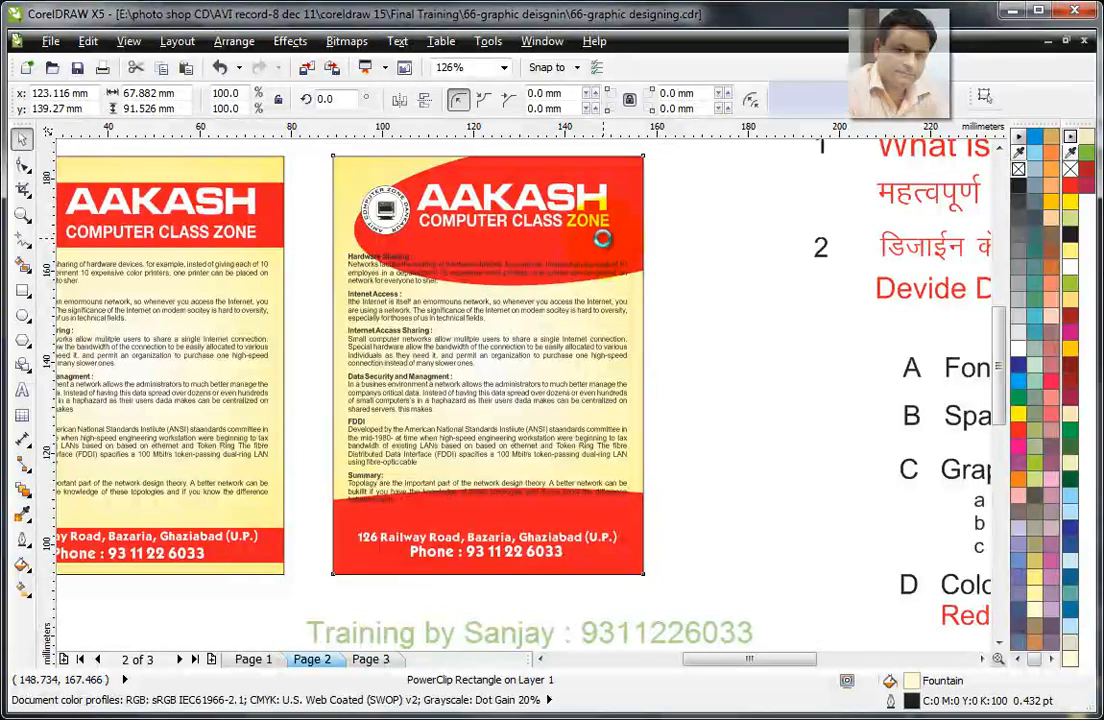
ctrl+click(612, 252)
drag(614, 256, 616, 229)
key(z)
drag(306, 139, 812, 404)
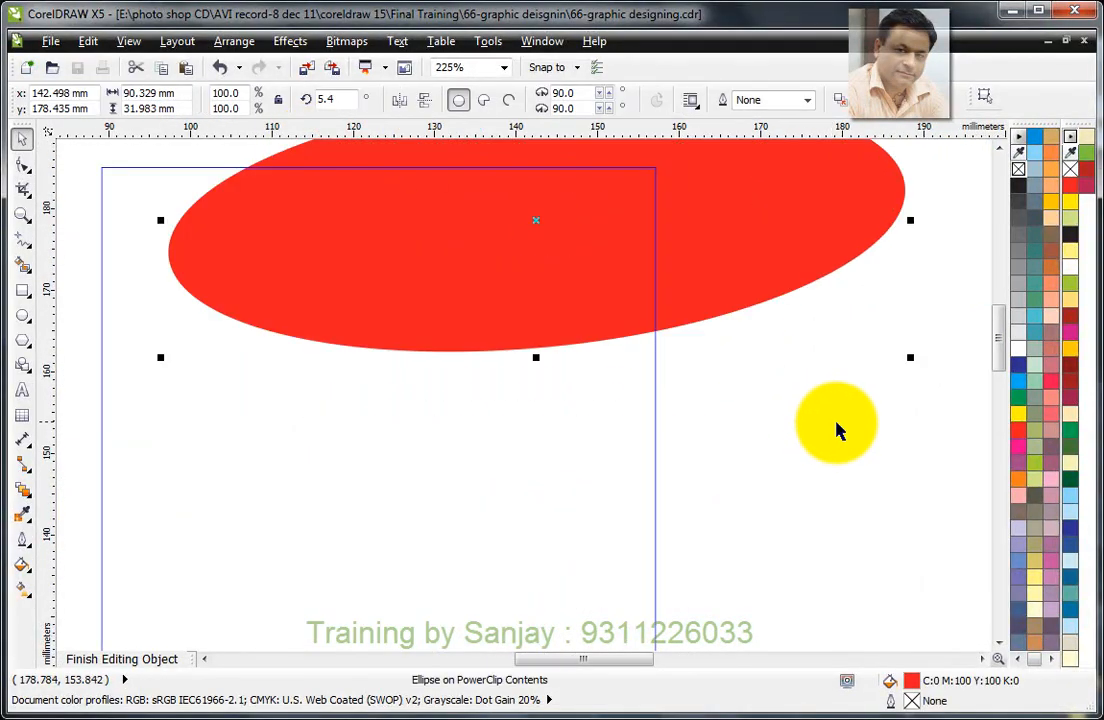
ctrl+click(752, 378)
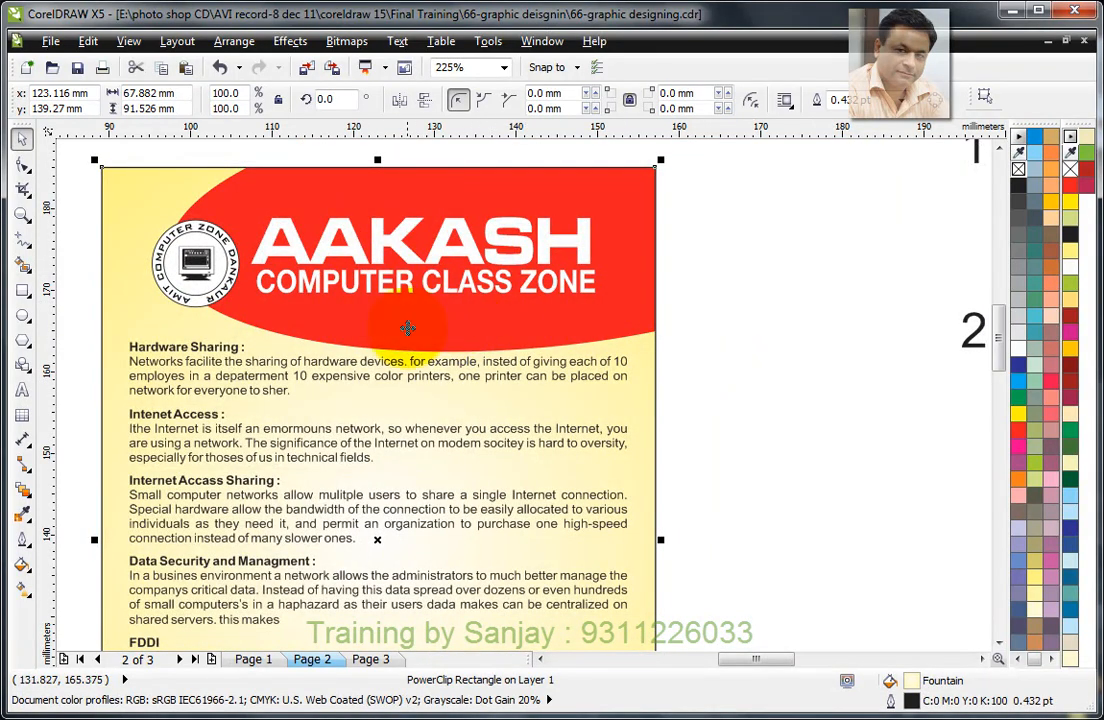
Reopen the PowerClip, move the header ellipse to about x 143.8 mm, y 180.3 mm, flatten it to about 27.3 mm high, and finish editing.
ctrl+click(612, 246)
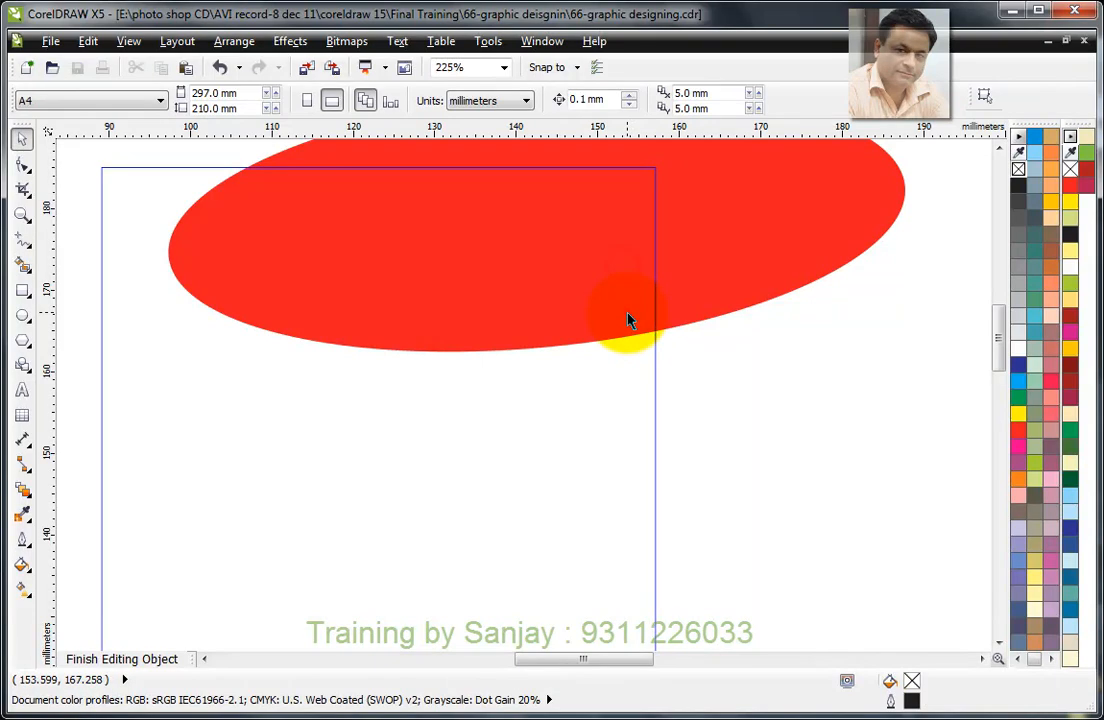
drag(638, 297, 648, 283)
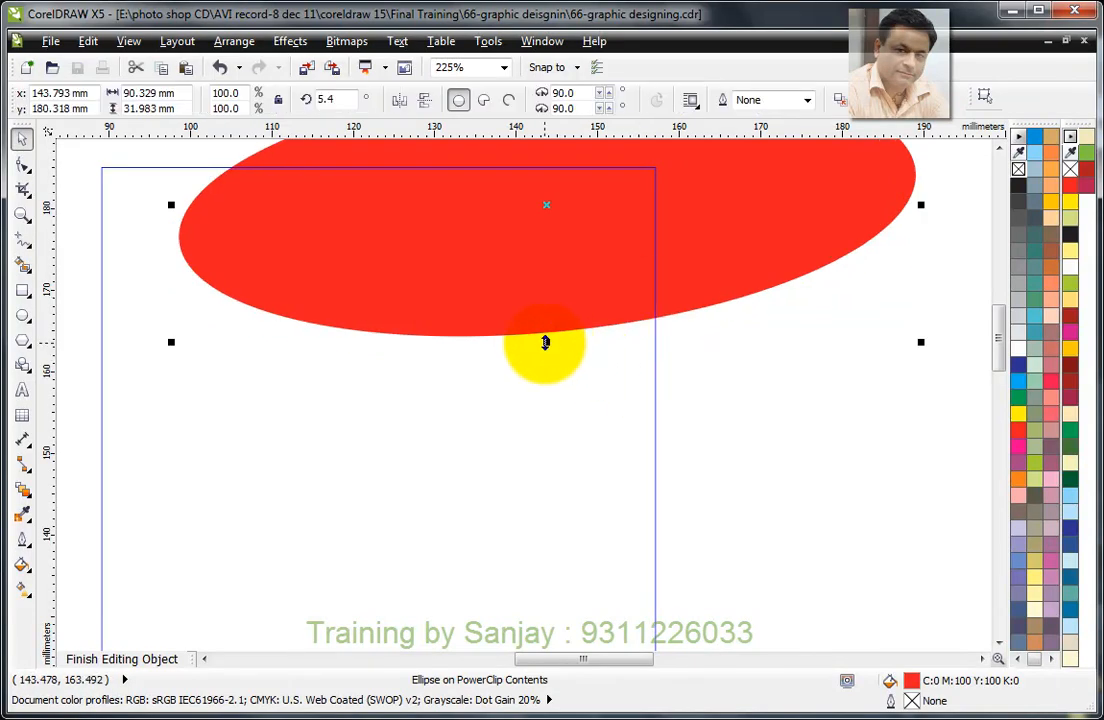
drag(543, 325, 537, 328)
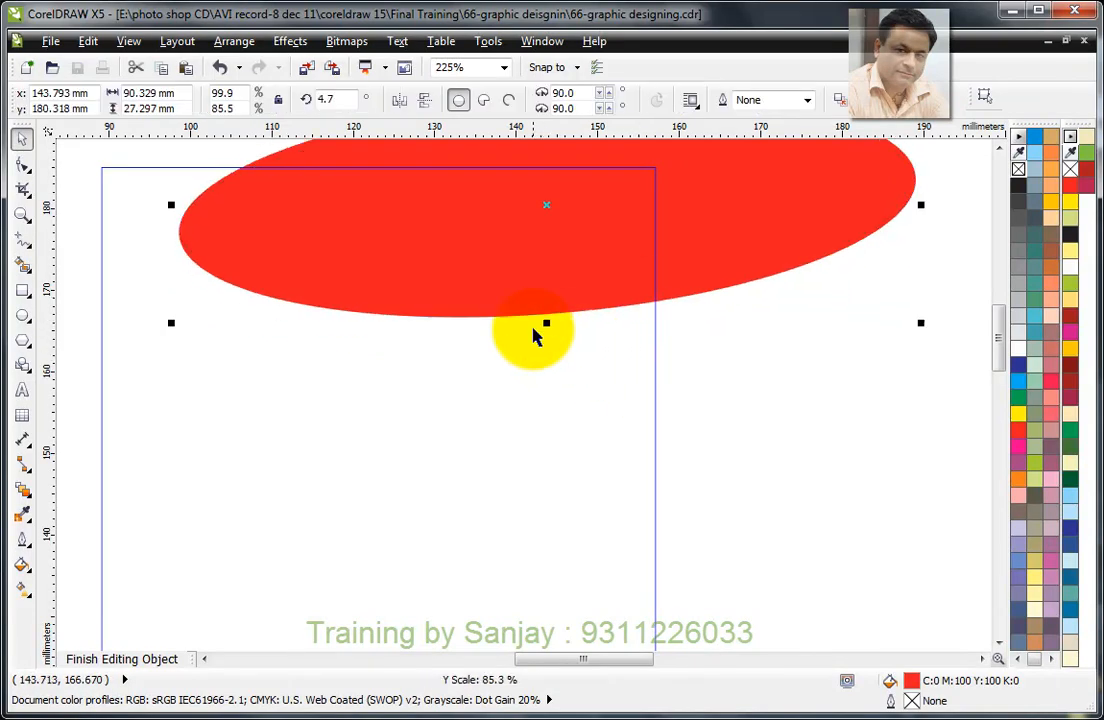
ctrl+click(779, 345)
scroll(698, 325, down, 3)
drag(364, 236, 754, 551)
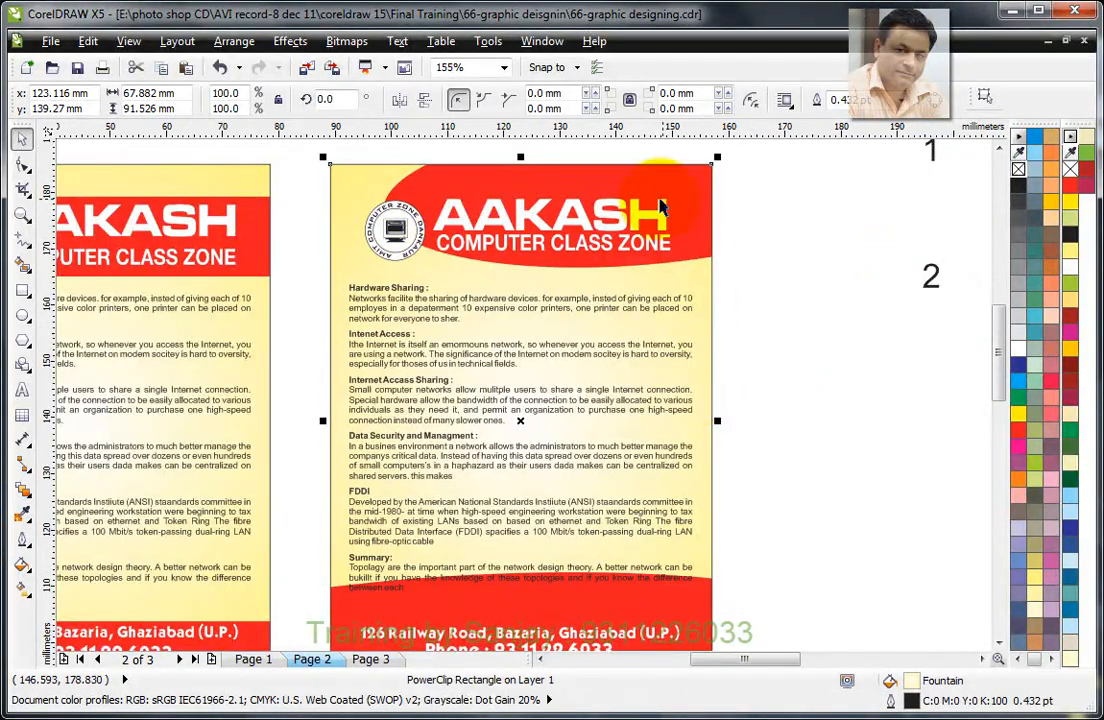
Shift the header ellipse slightly down and left inside the PowerClip to deepen the red area behind the heading, and finish editing.
ctrl+click(679, 191)
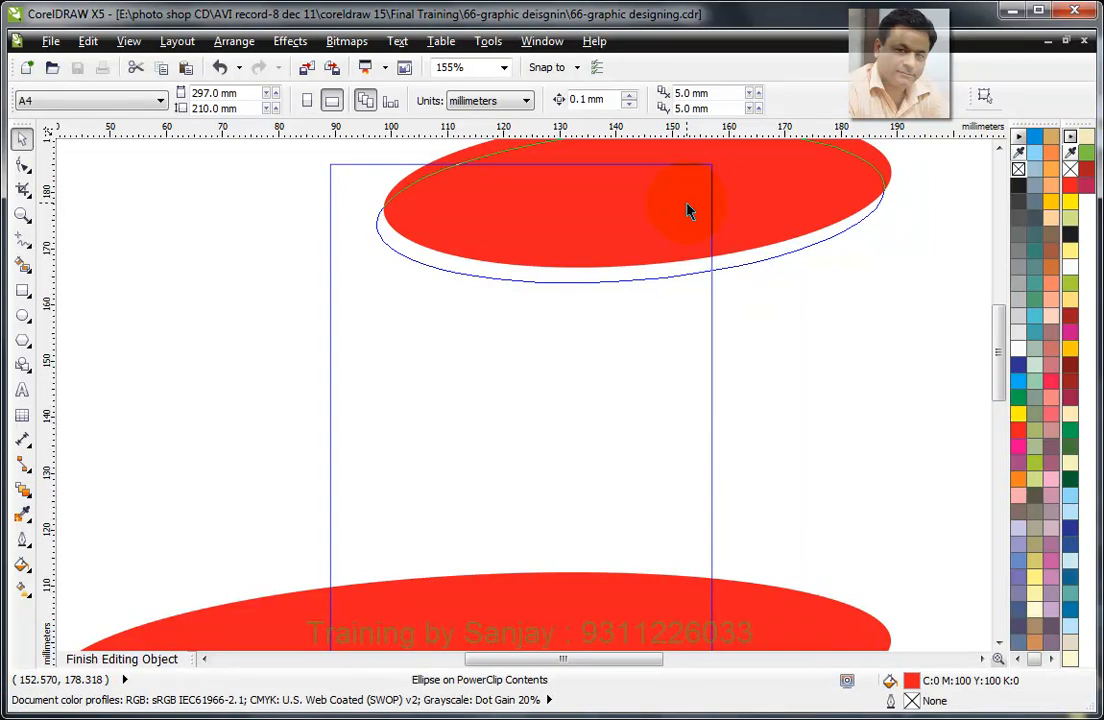
drag(687, 203, 687, 204)
ctrl+click(790, 320)
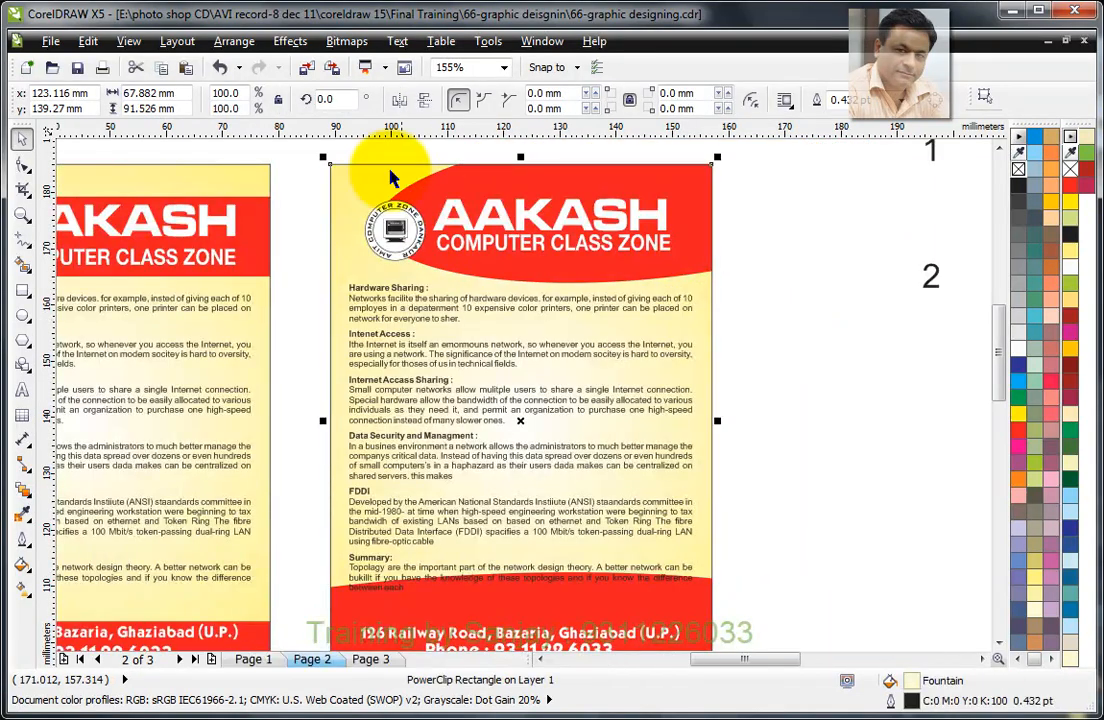
Enlarge the curved flyer's two-line heading to about 44.8 mm wide and its round logo to about 13.1 mm.
click(774, 234)
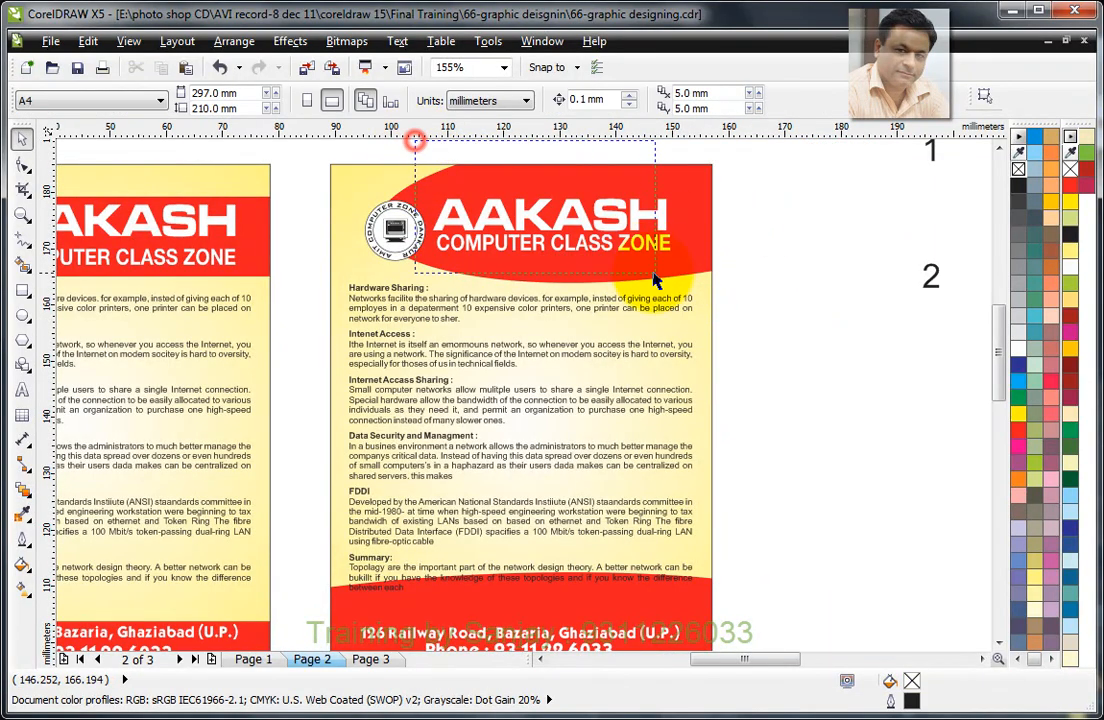
drag(655, 281, 660, 279)
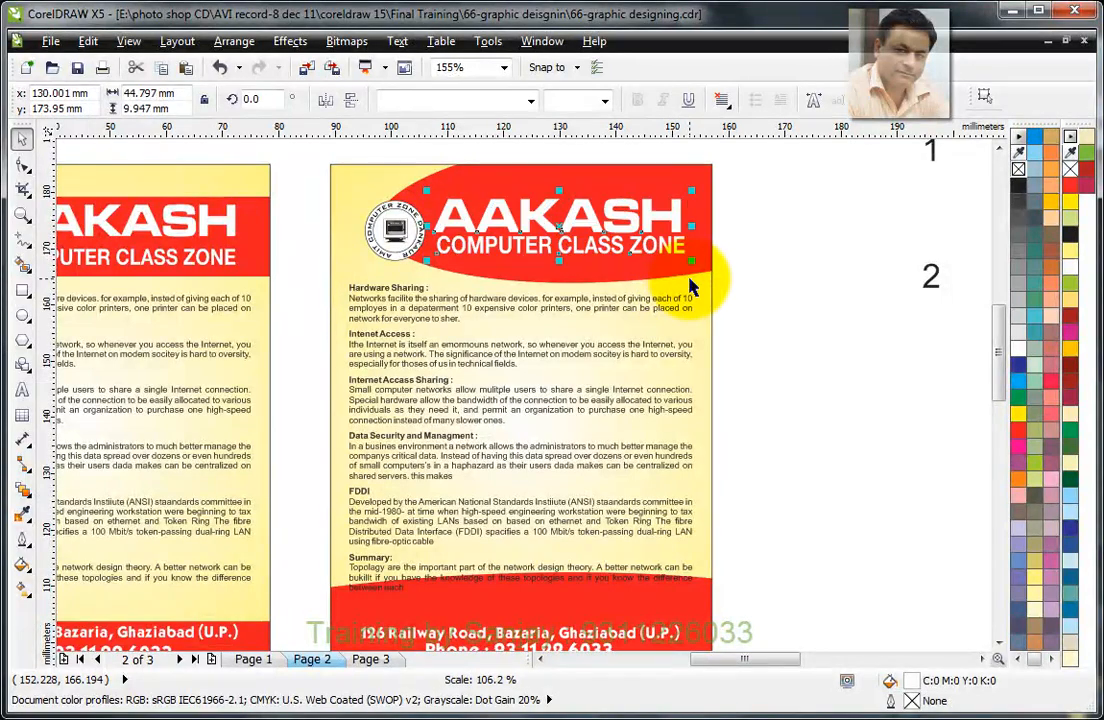
click(777, 274)
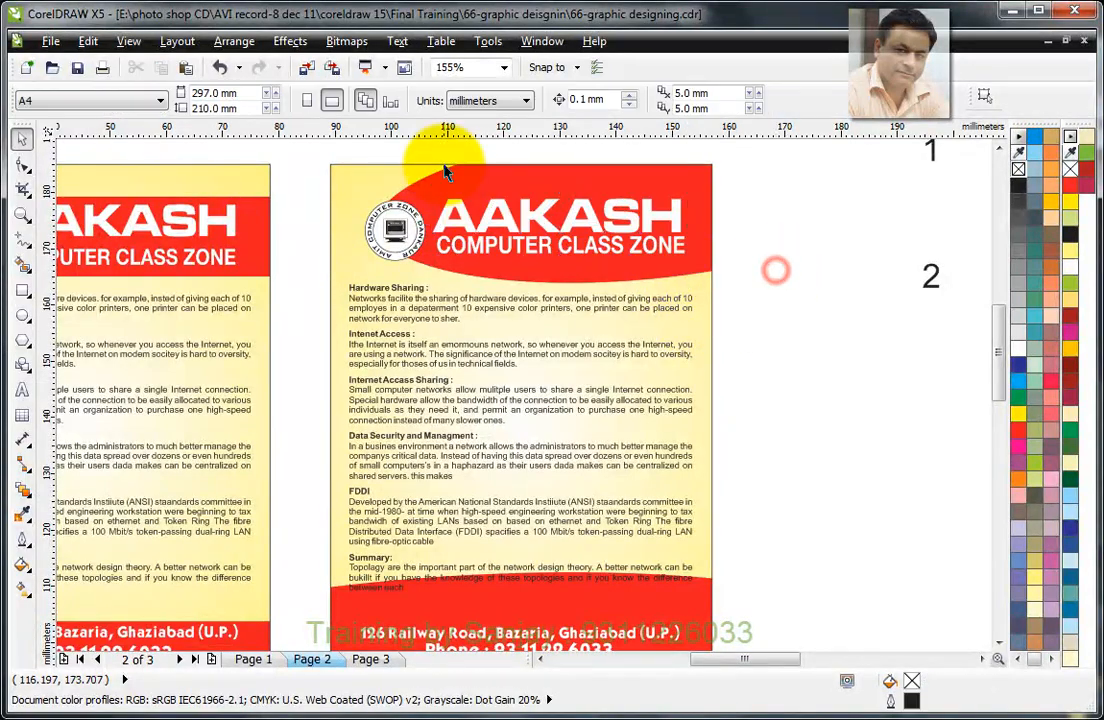
click(372, 228)
drag(358, 192, 346, 179)
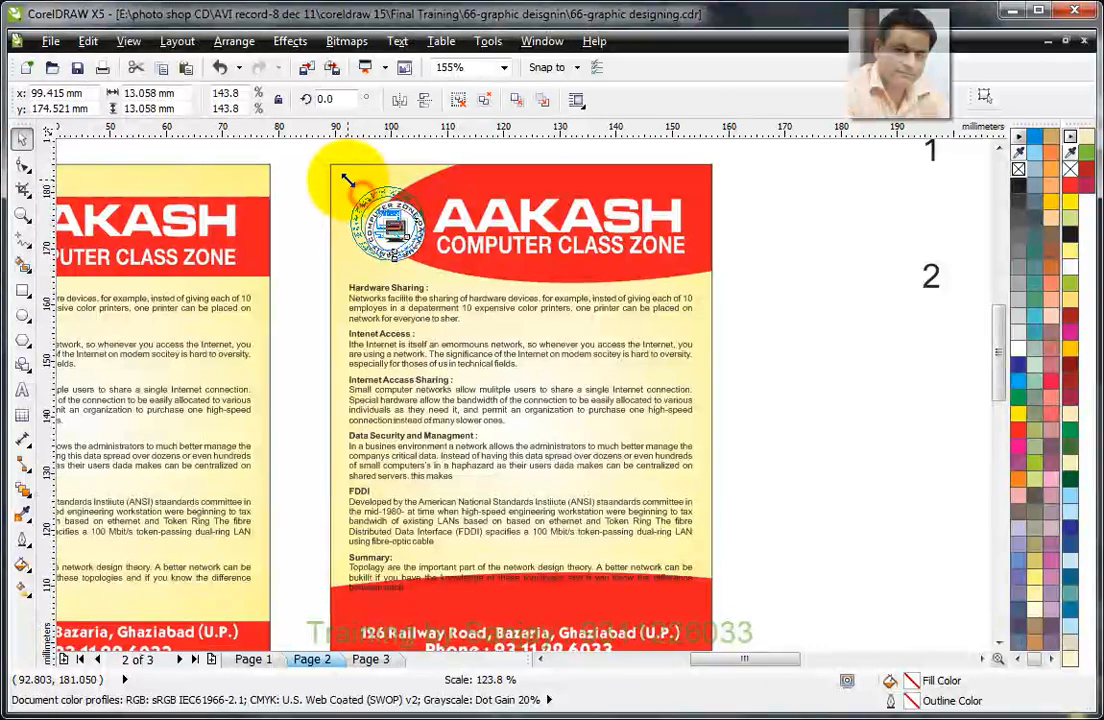
click(852, 300)
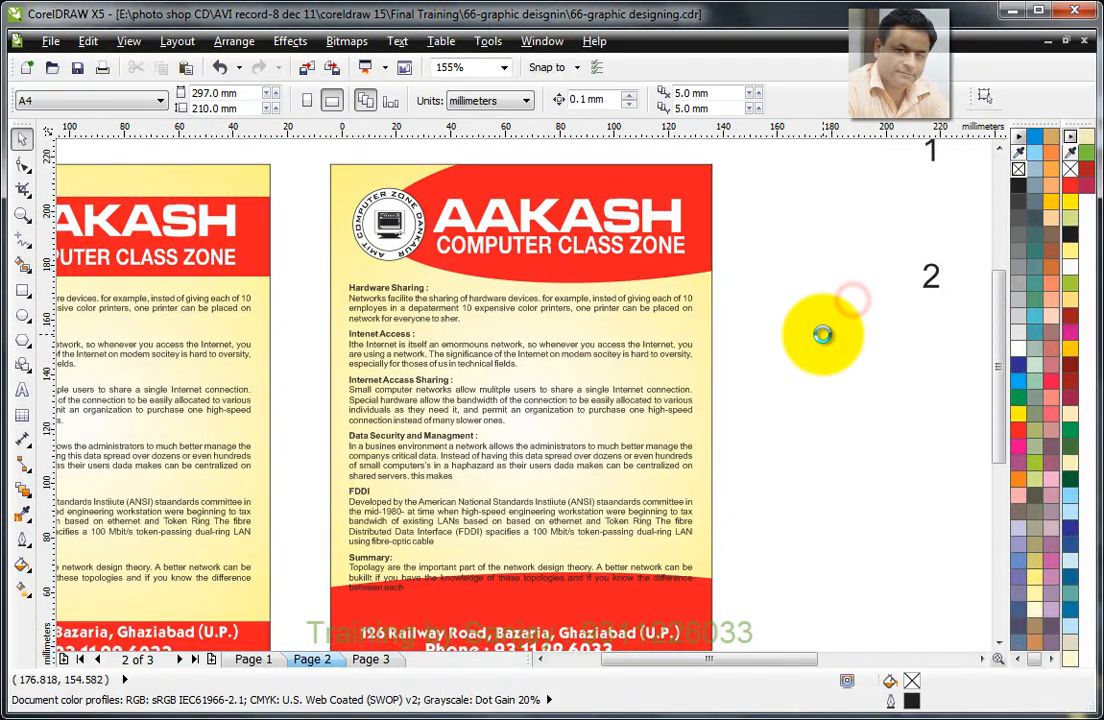
Open the flyer's PowerClip contents, move the footer ellipse down and left to clear the body text, and finish editing.
scroll(820, 328, down, 2)
key(F2)
drag(533, 228, 825, 547)
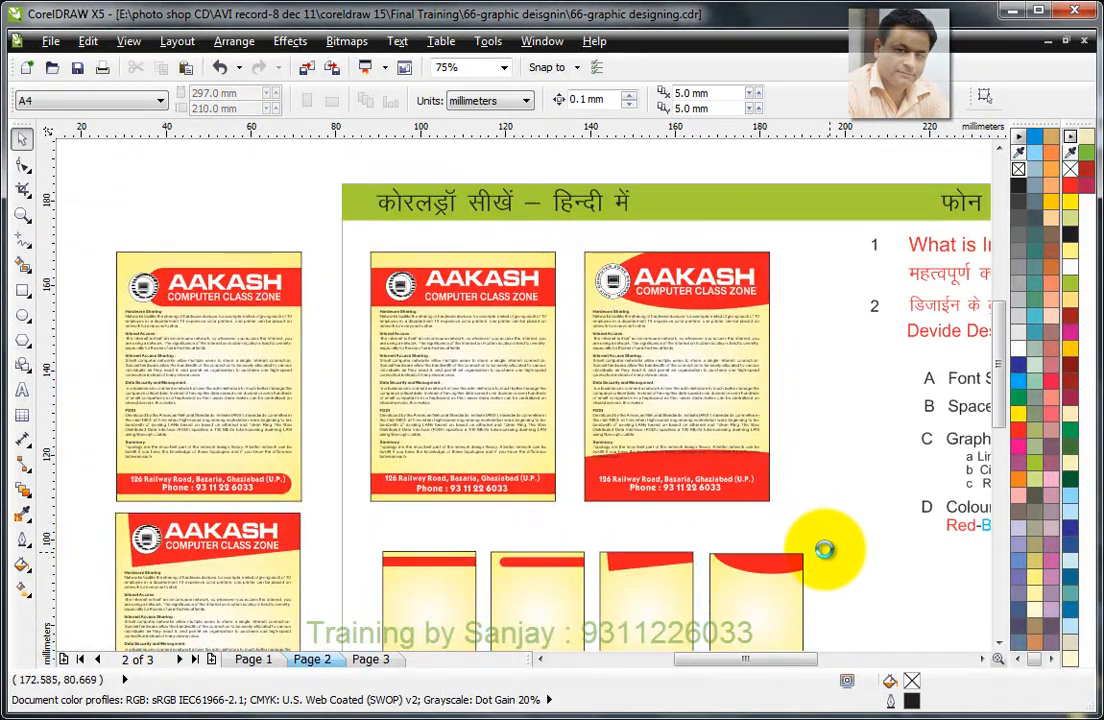
click(648, 518)
ctrl+click(662, 515)
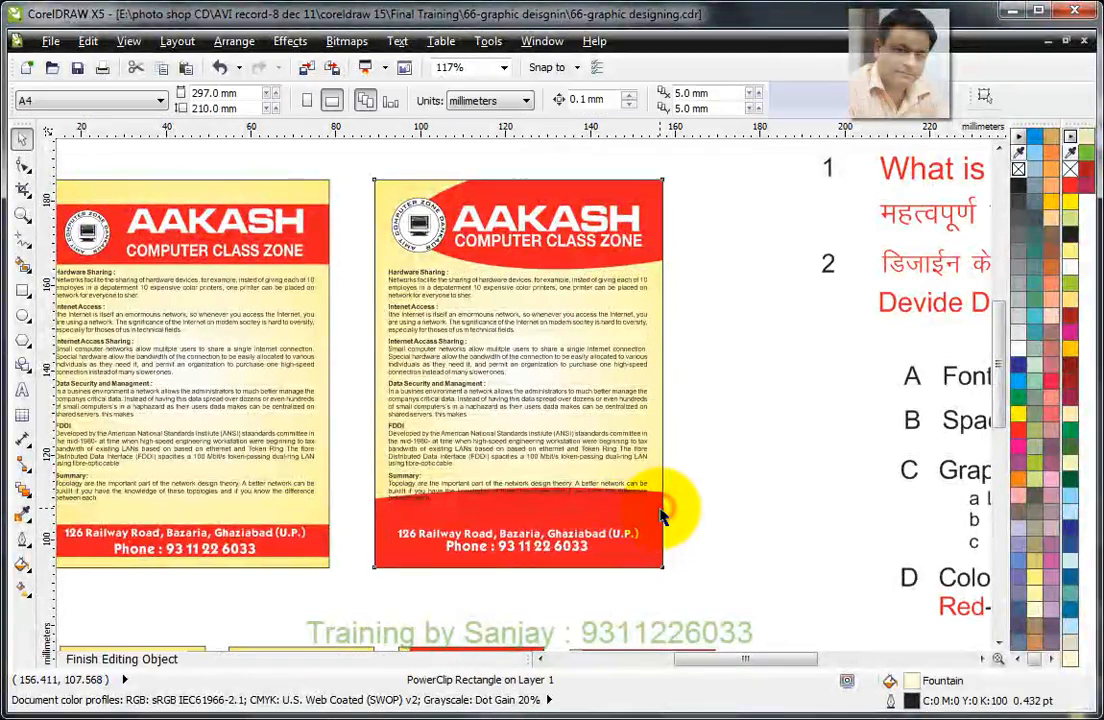
drag(678, 518, 650, 558)
ctrl+click(756, 402)
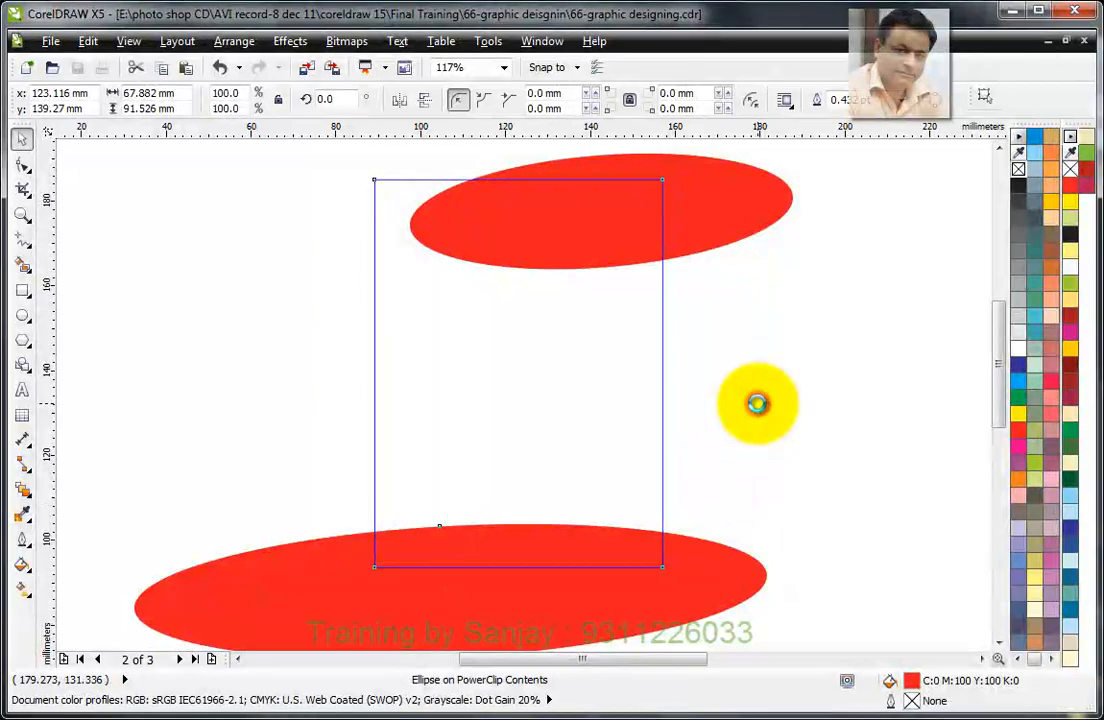
Reopen the PowerClip, raise the footer ellipse slightly to about y 89.7 mm, and return to the page.
ctrl+click(654, 570)
drag(660, 565, 658, 555)
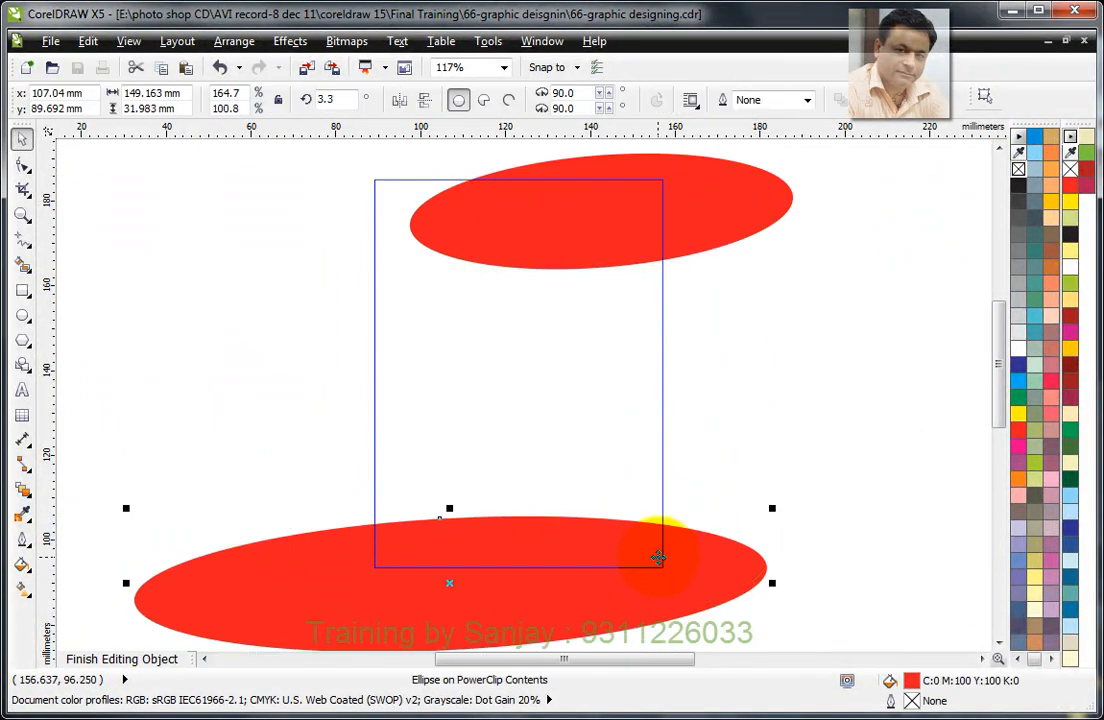
ctrl+click(781, 387)
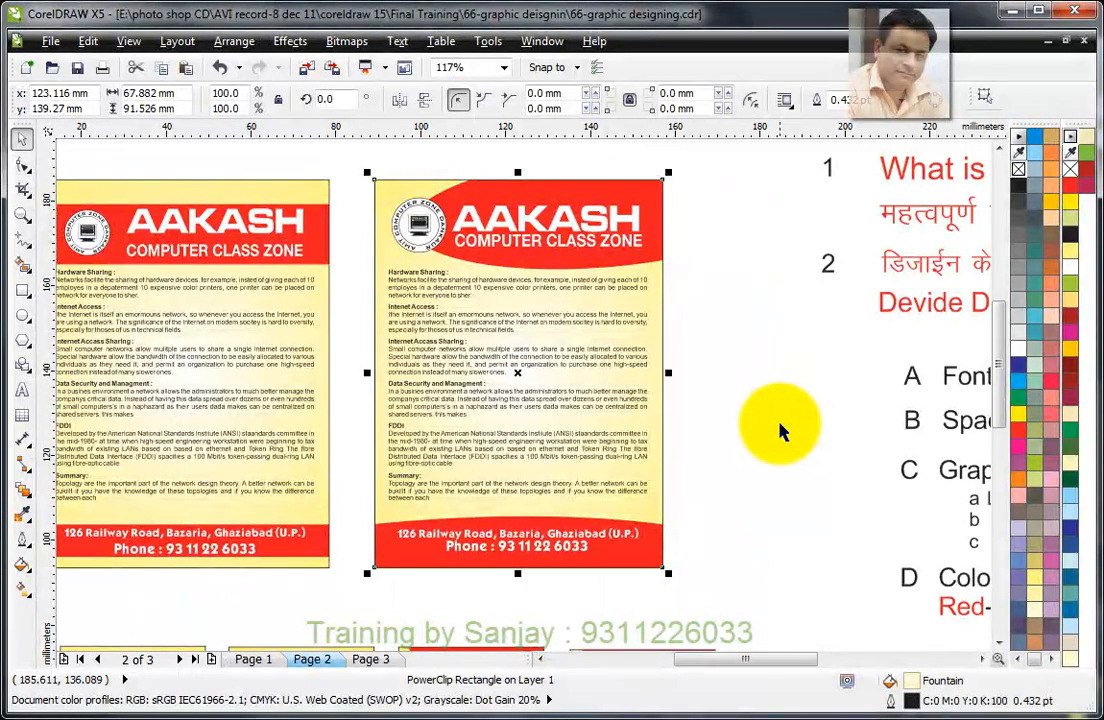
Select the whole curved flyer and move it off the page beside the other variations, to about x -124.9 mm, y 90.5 mm.
click(739, 394)
scroll(738, 397, down, 2)
scroll(738, 397, down, 3)
click(380, 283)
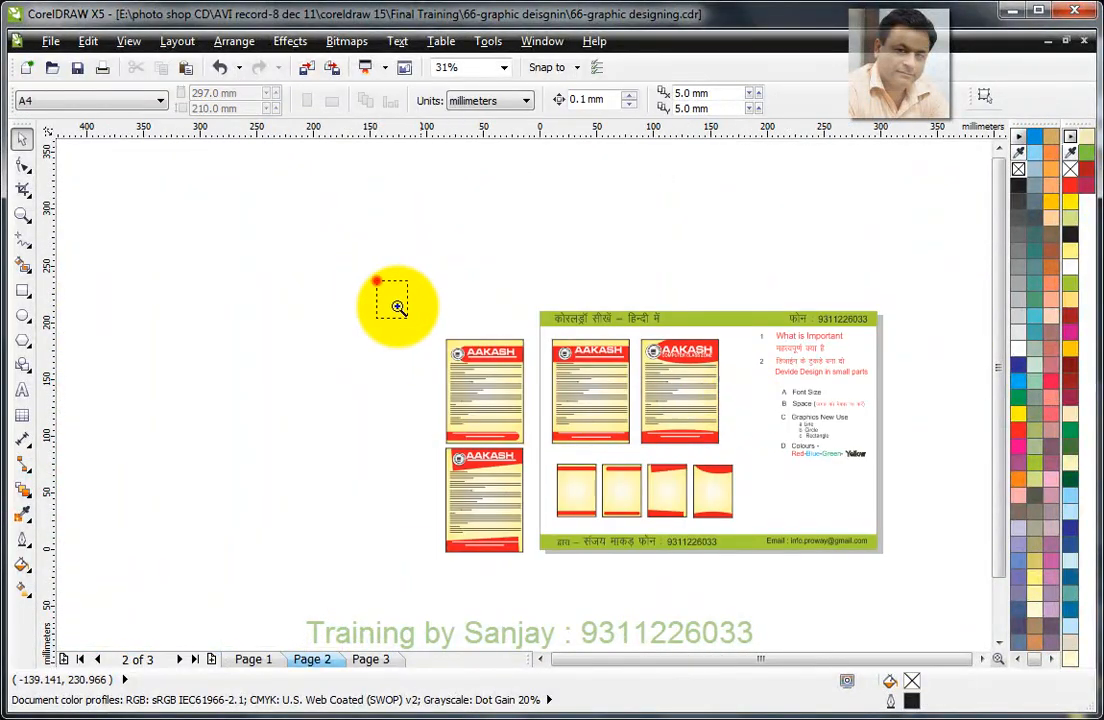
scroll(754, 540, up, 1)
drag(567, 218, 736, 410)
drag(572, 326, 236, 345)
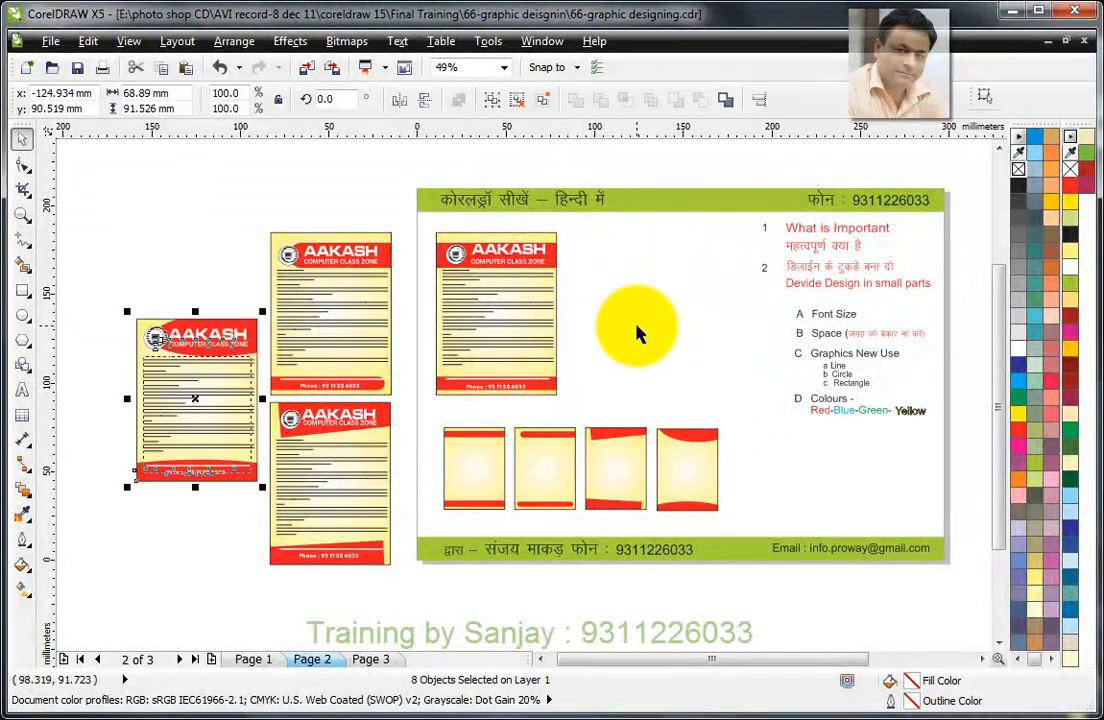
click(636, 328)
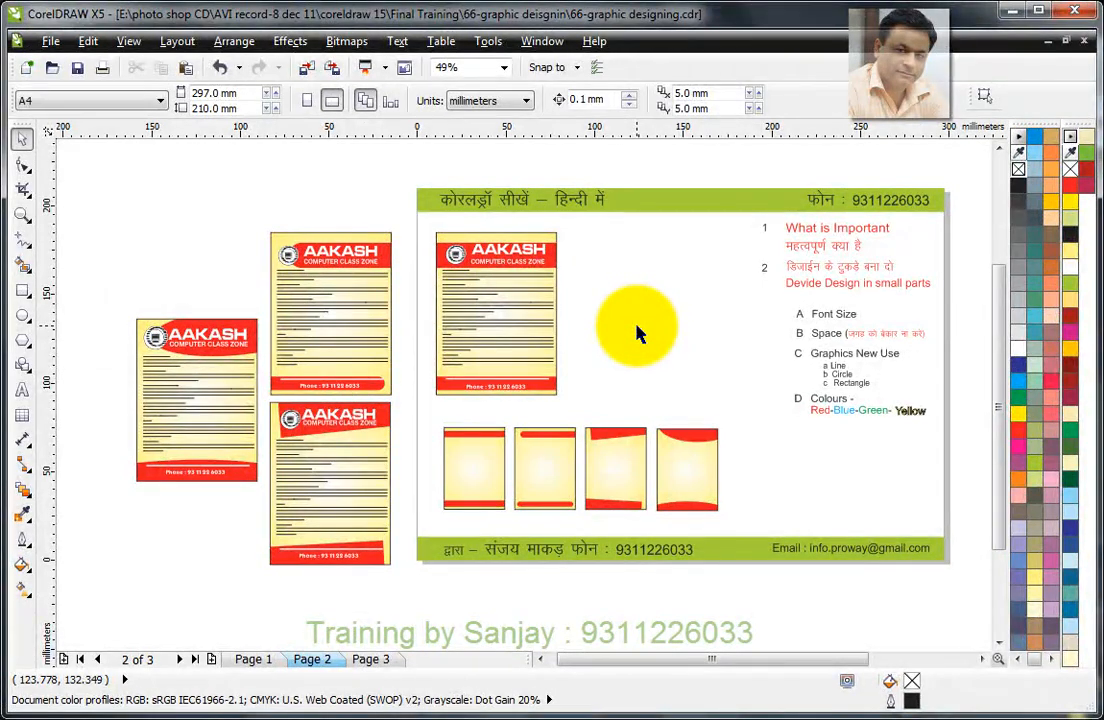
key(z)
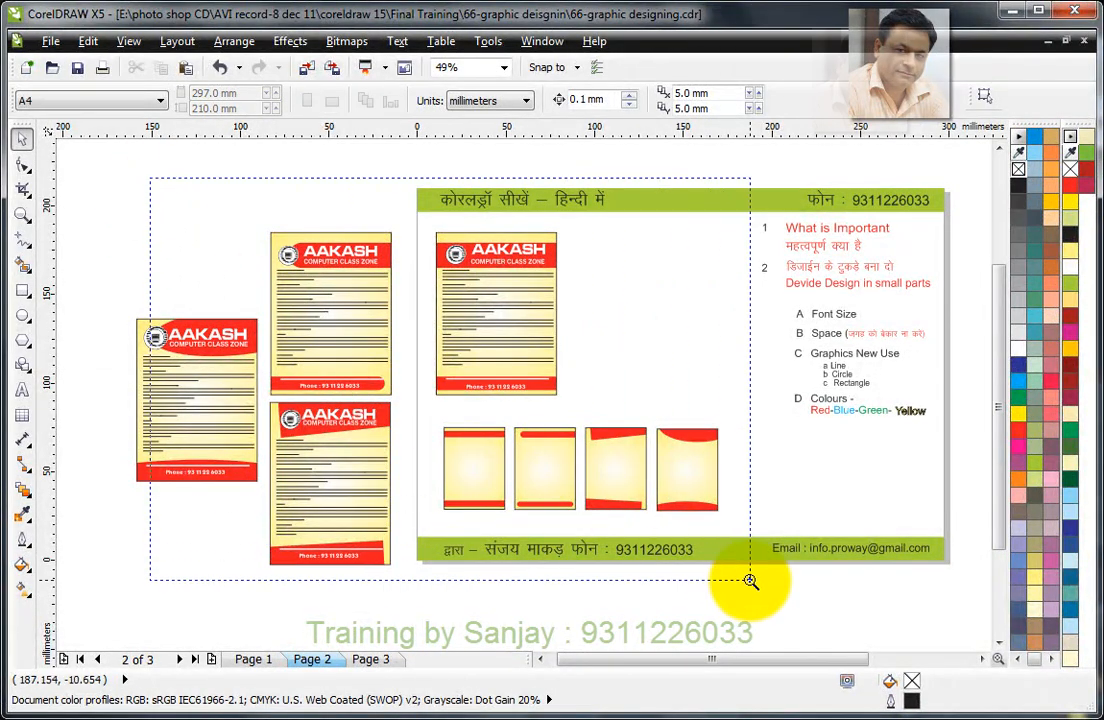